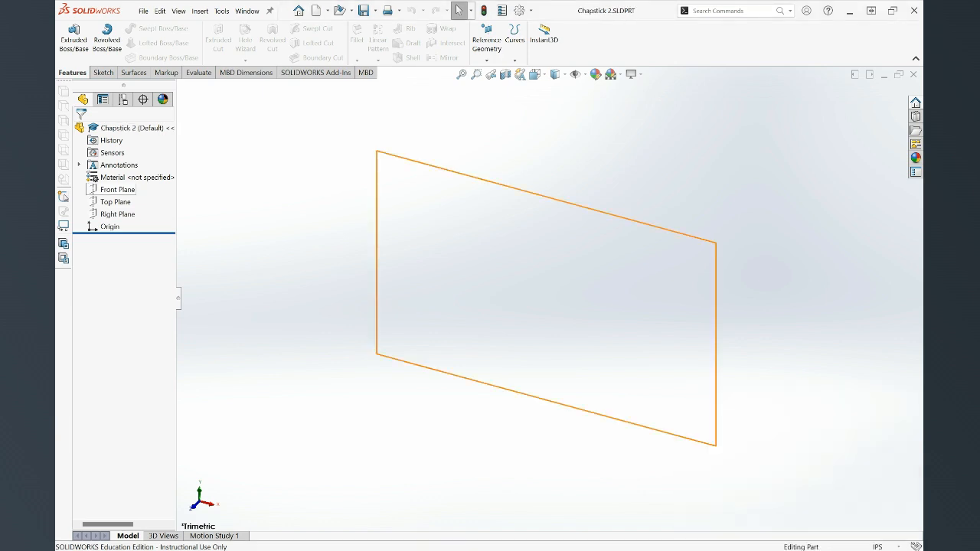
# - Show the Front, Top and Right reference planes in the model
pyautogui.click(117, 189)
pyautogui.click(146, 163)
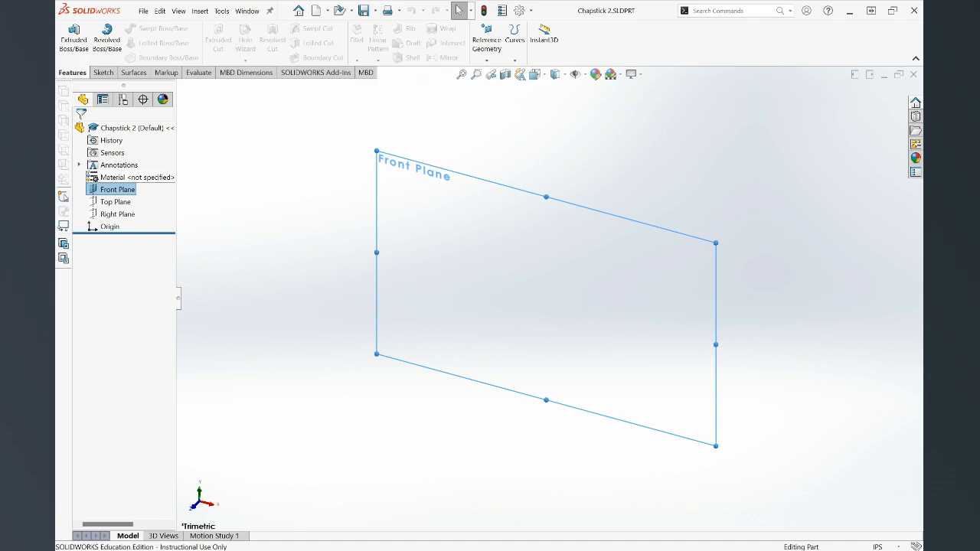
pyautogui.click(116, 202)
pyautogui.click(144, 177)
pyautogui.click(117, 214)
pyautogui.click(145, 189)
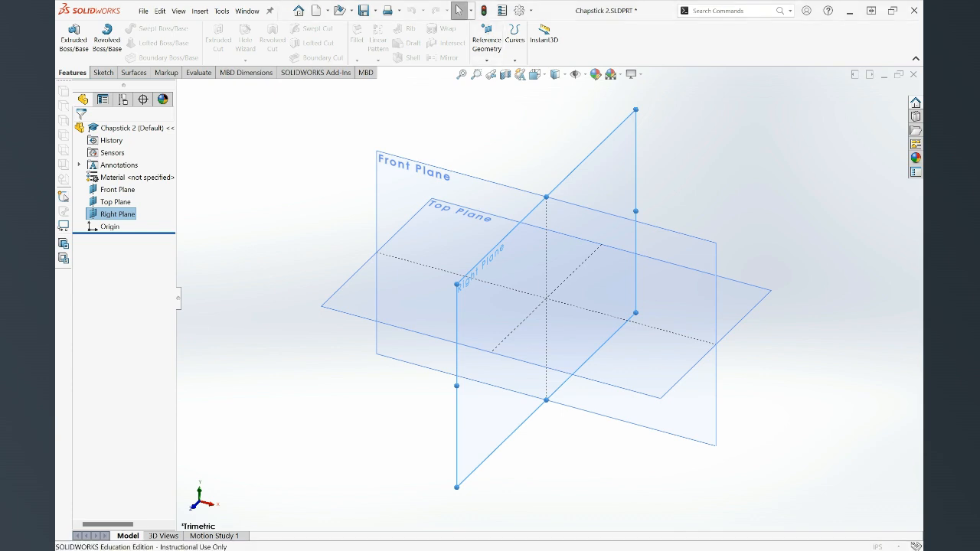
# - Create a reference plane offset 0.125 in above the Top Plane
pyautogui.click(490, 72)
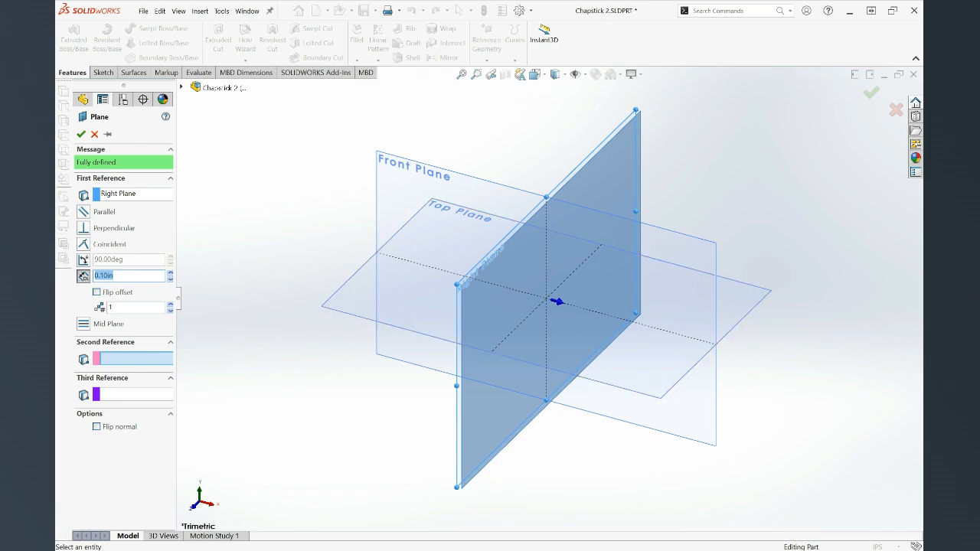
pyautogui.click(135, 194)
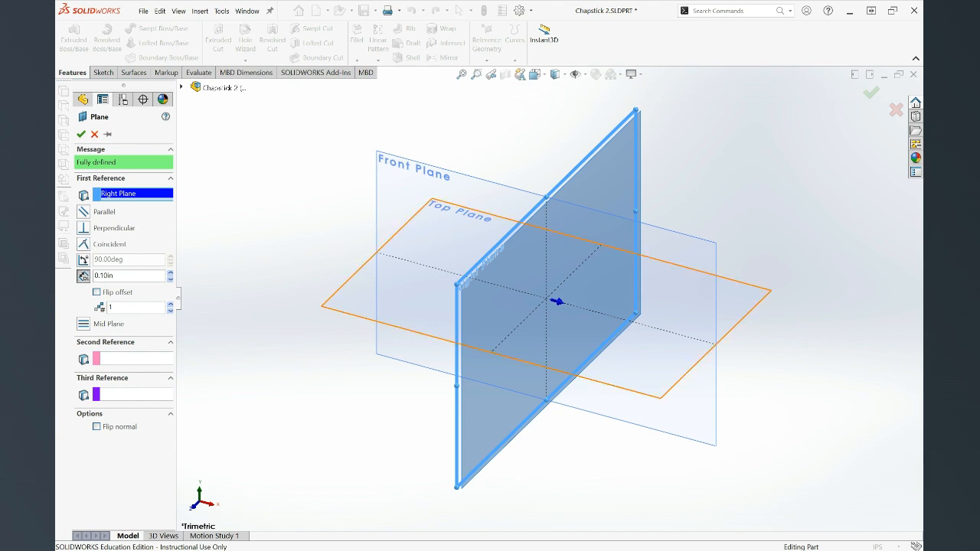
pyautogui.click(628, 357)
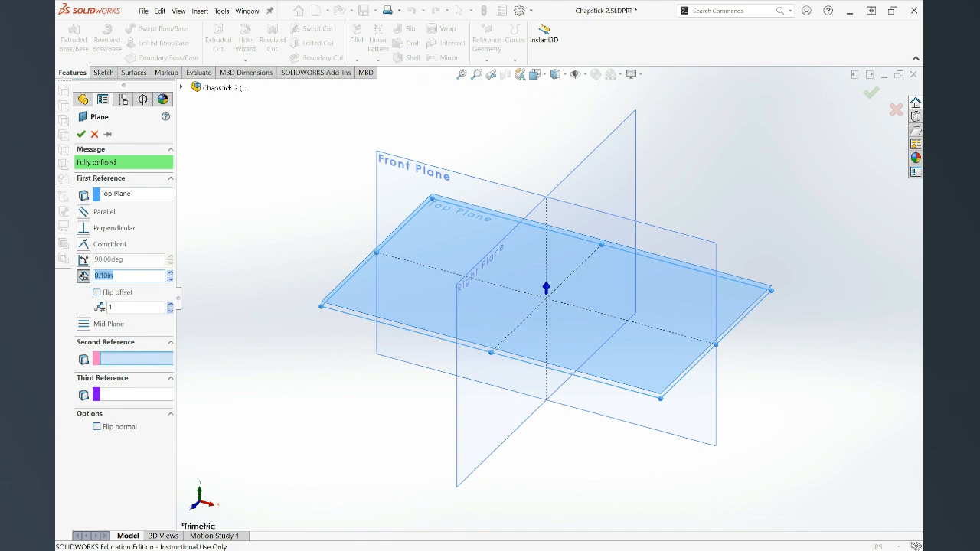
pyautogui.write('.125')
pyautogui.press('Return')
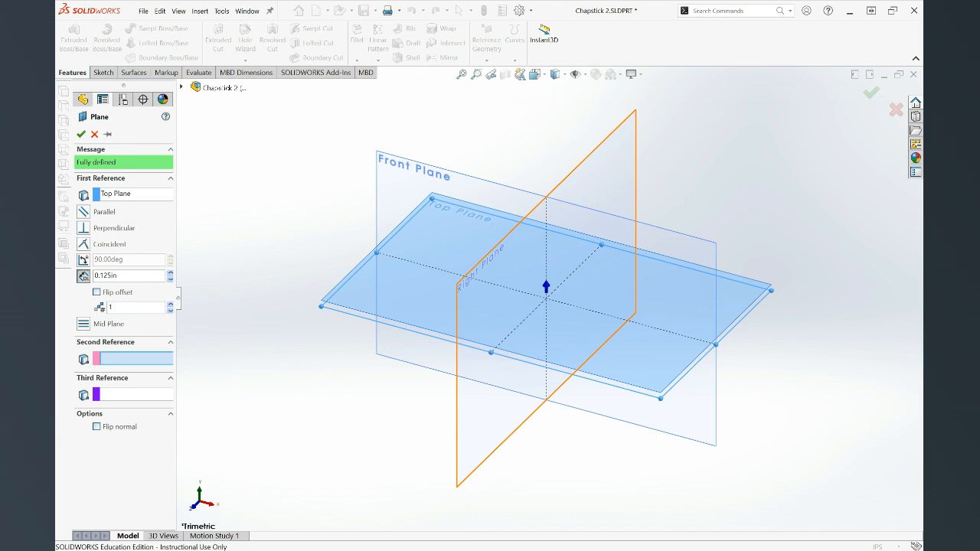
pyautogui.scroll(-5, 558, 317)
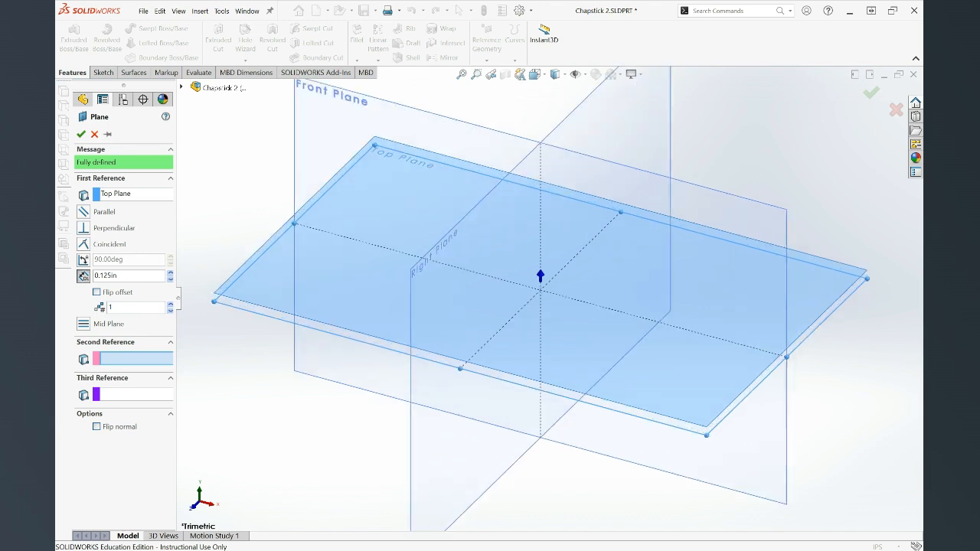
pyautogui.moveTo(559, 318); pyautogui.dragTo(554, 279, button='middle')
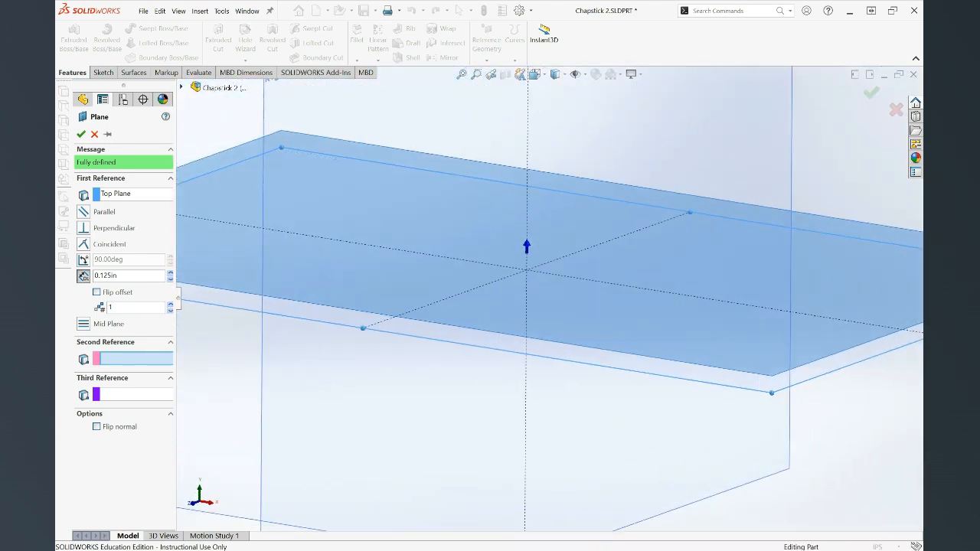
pyautogui.scroll(3, 554, 279)
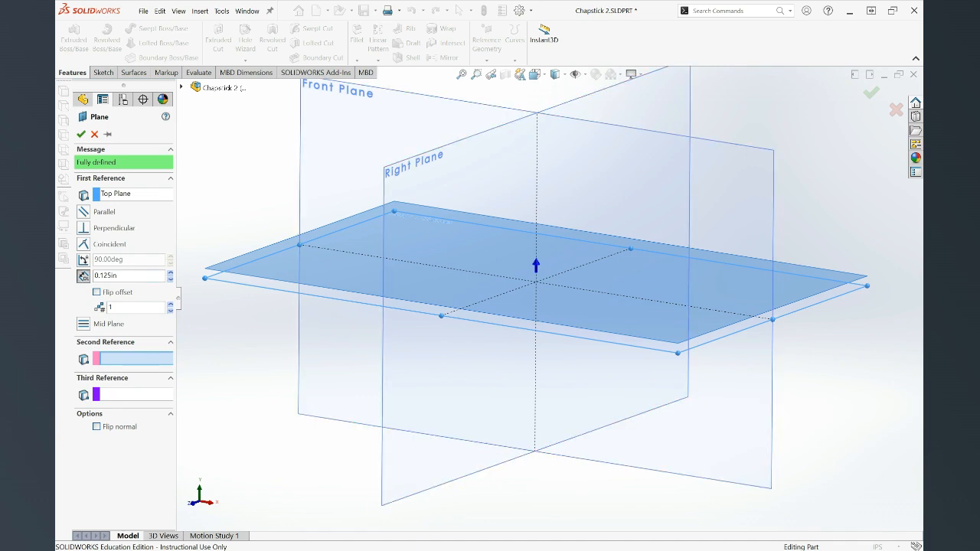
pyautogui.click(97, 293)
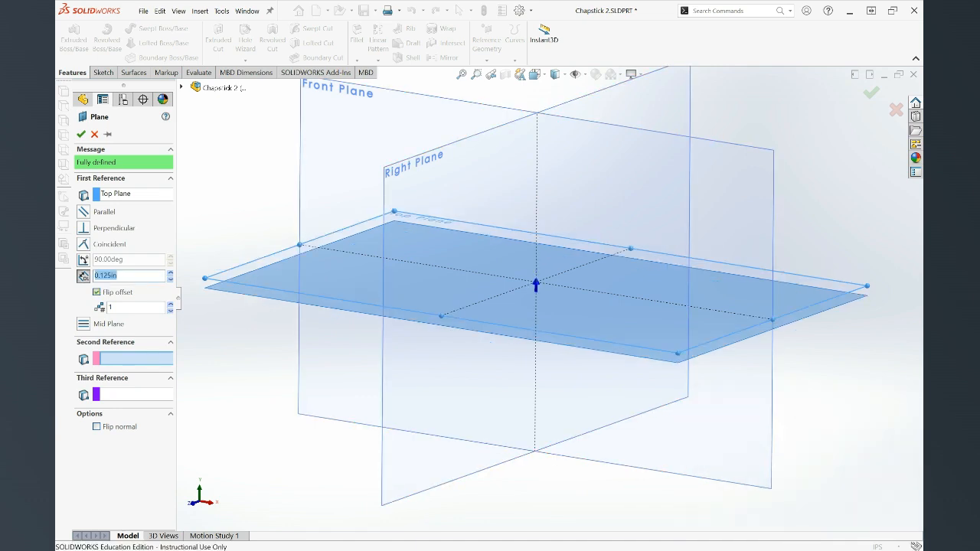
pyautogui.click(97, 293)
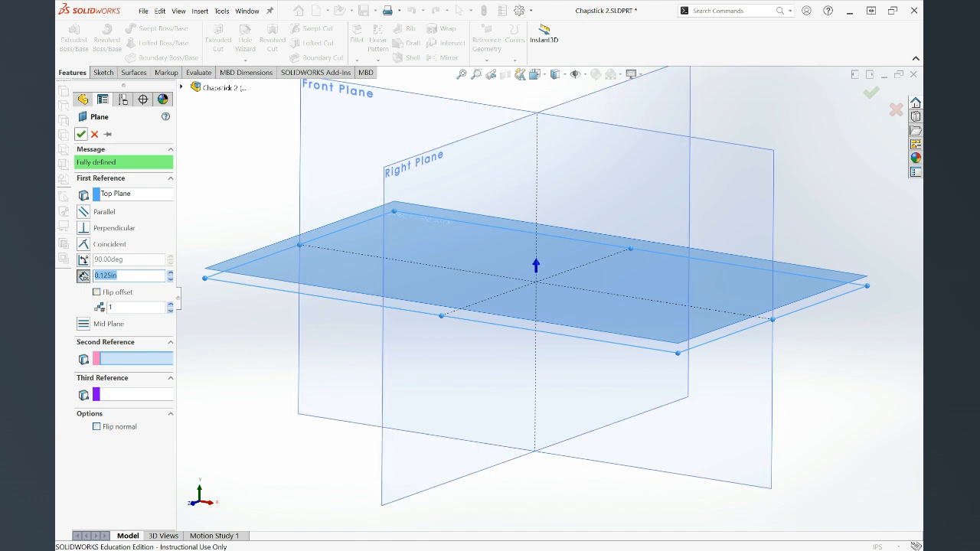
pyautogui.click(81, 134)
pyautogui.scroll(2, 549, 298)
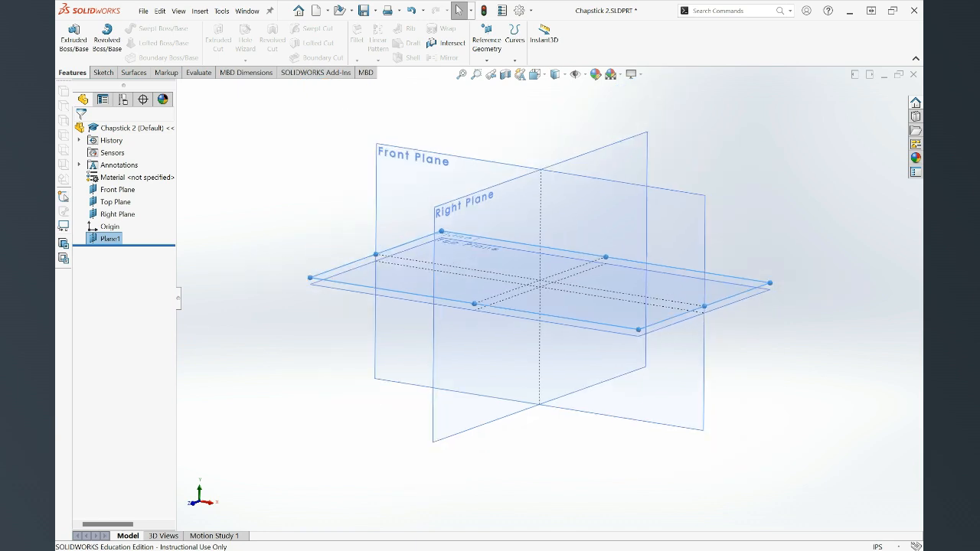
# - Rename the new 0.125 in offset plane as "Scroll wheel height"
pyautogui.press('F2')
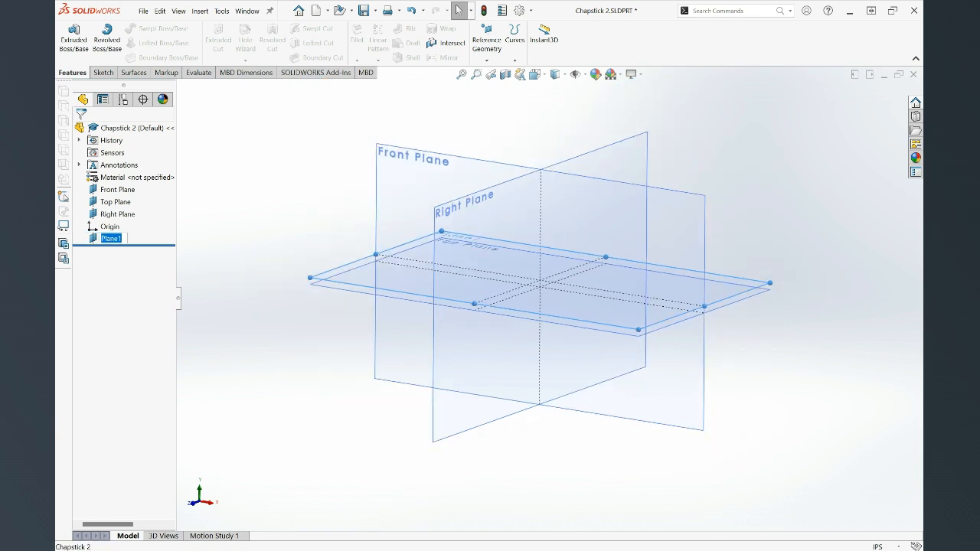
pyautogui.write('Scroll wheel height')
pyautogui.press('Return')
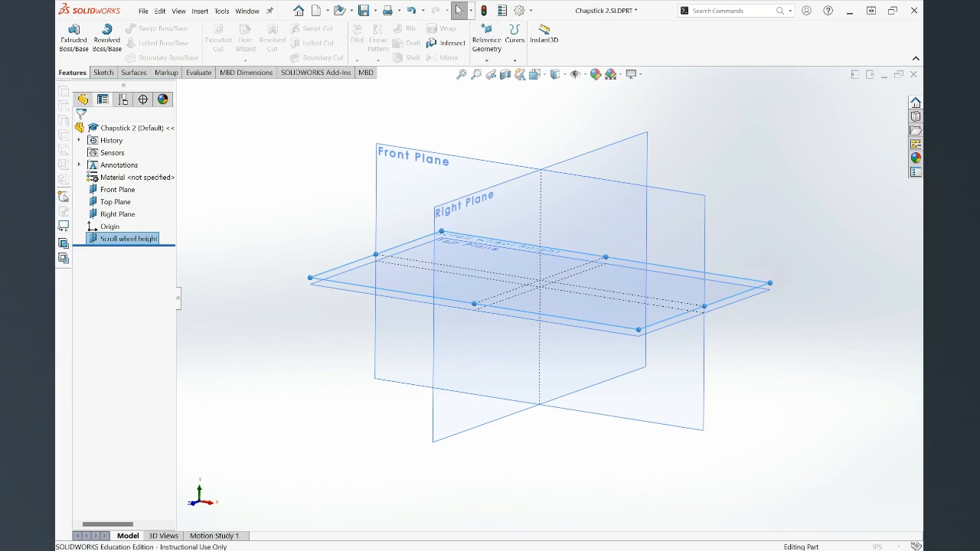
# - Create a reference plane offset 1.8 in above the Scroll wheel height plane
pyautogui.click(483, 74)
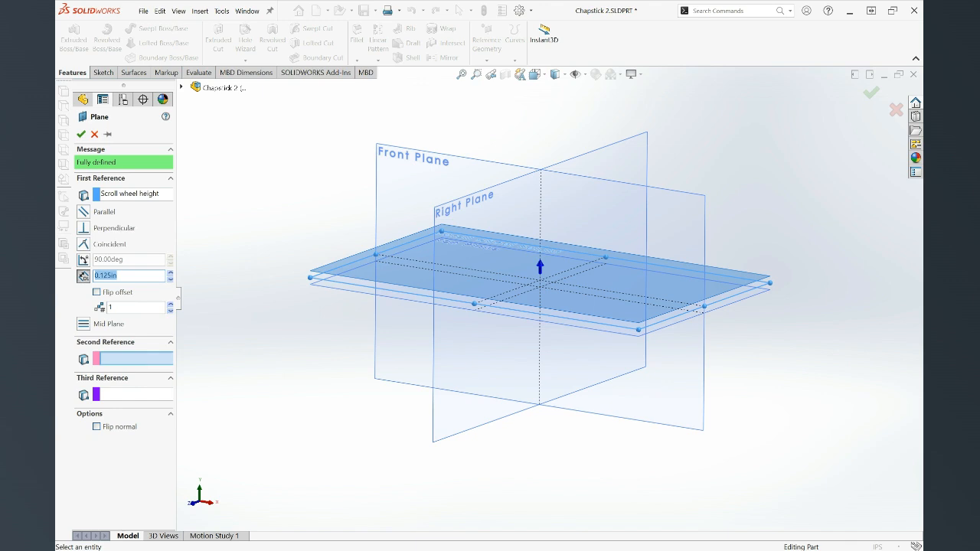
pyautogui.click(130, 194)
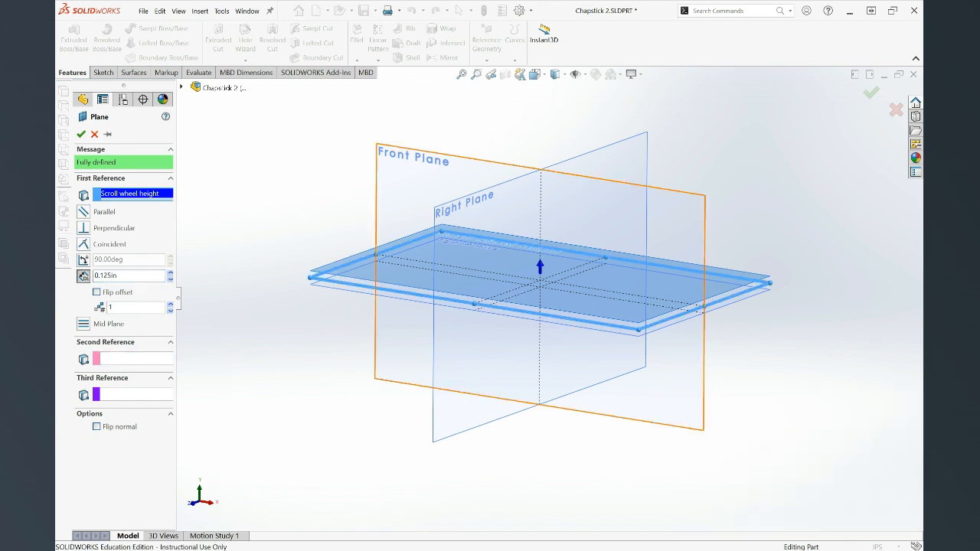
pyautogui.moveTo(119, 276); pyautogui.dragTo(93, 275)
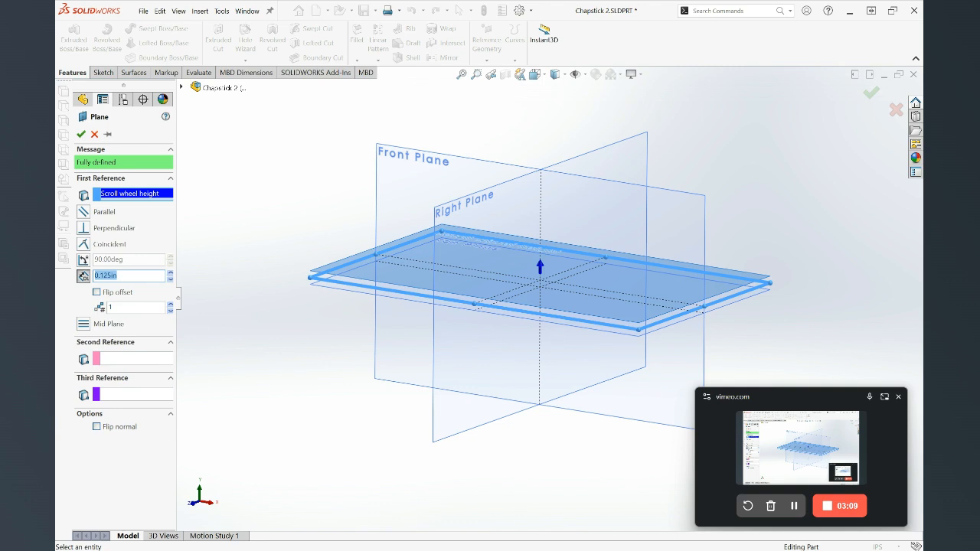
pyautogui.write('1.8')
pyautogui.press('Return')
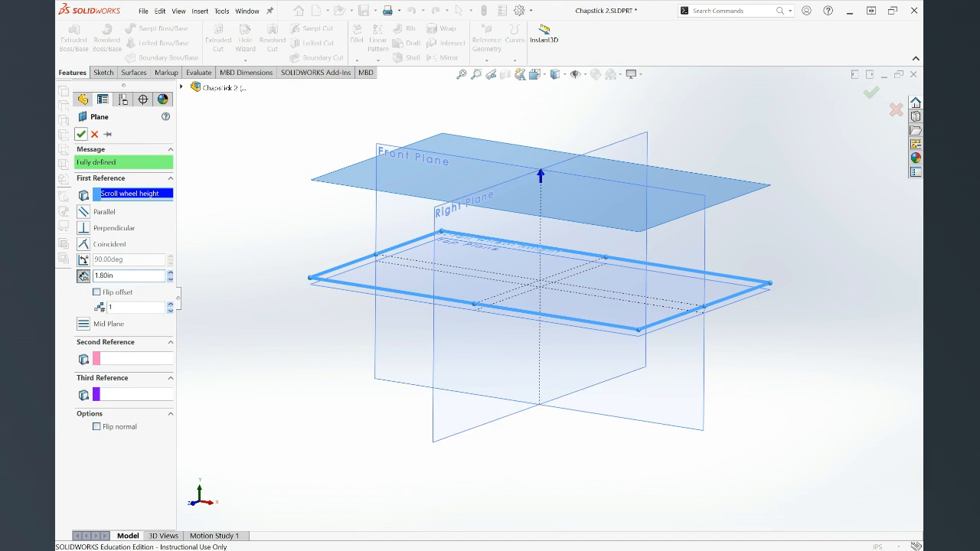
pyautogui.click(80, 134)
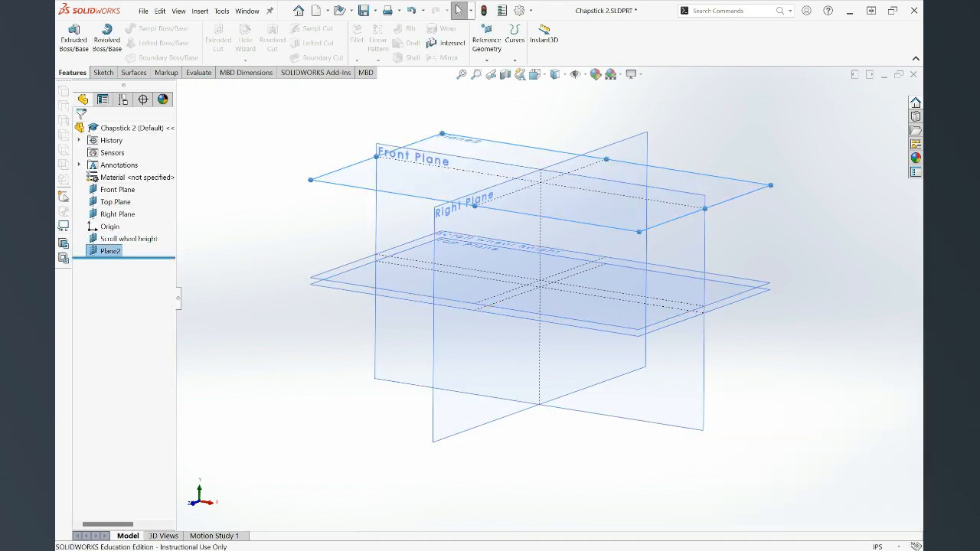
# - Rename the new 1.8 in offset plane as "Body height"
pyautogui.press('F2')
pyautogui.write('Body height')
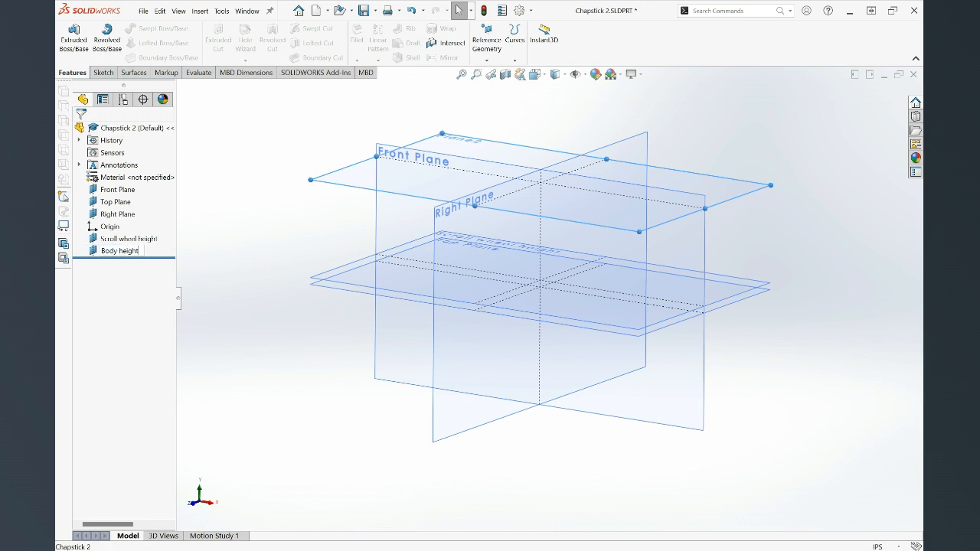
pyautogui.press('Return')
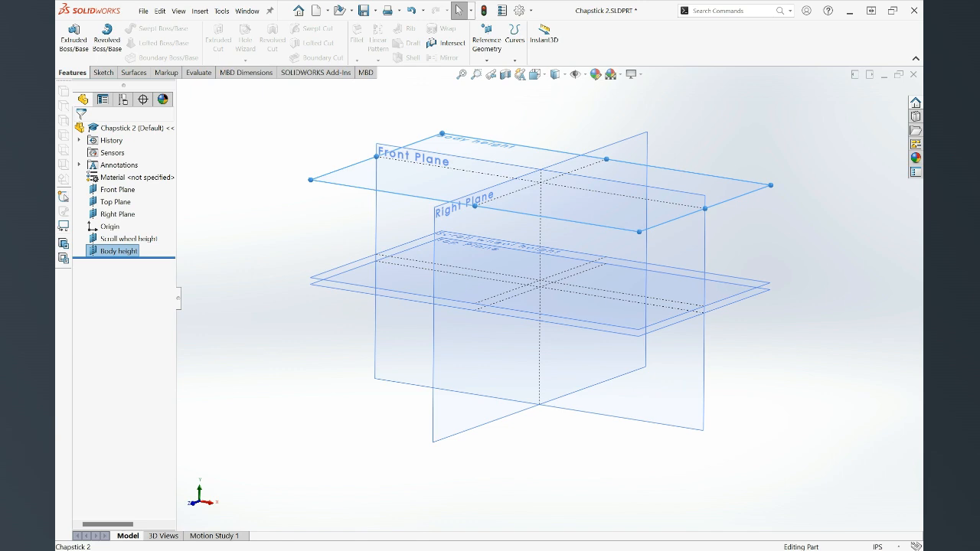
# - Create a reference plane offset 0.6 in above the Body height plane
pyautogui.scroll(3, 549, 300)
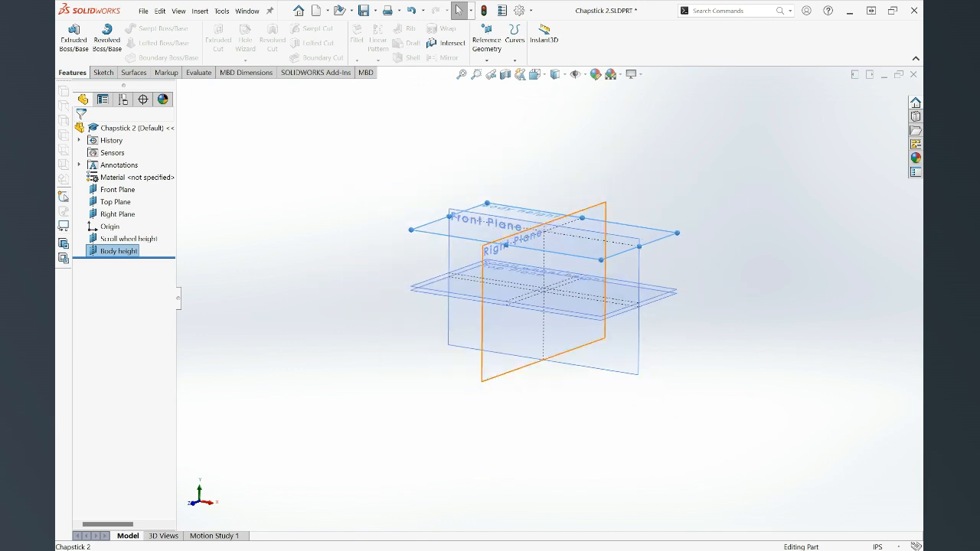
pyautogui.click(487, 32)
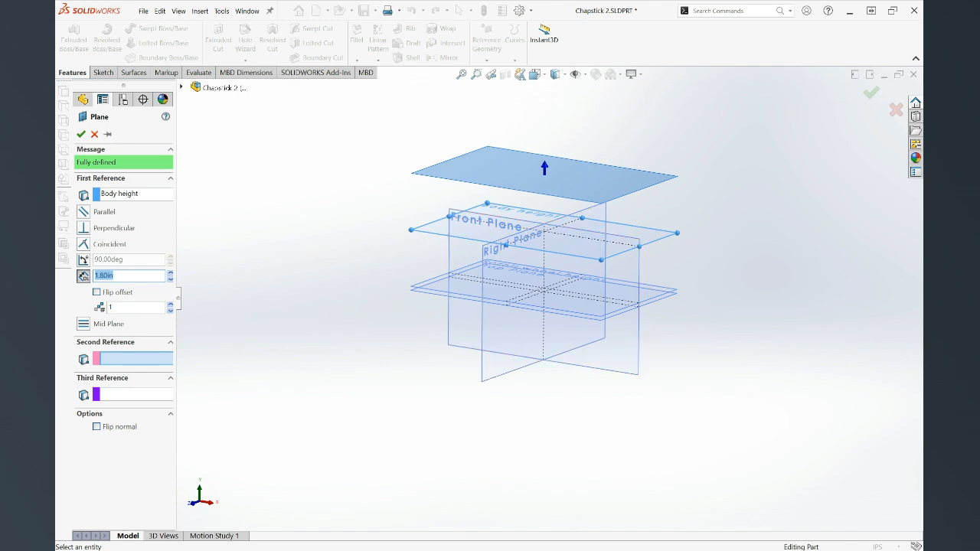
pyautogui.write('.6')
pyautogui.press('Return')
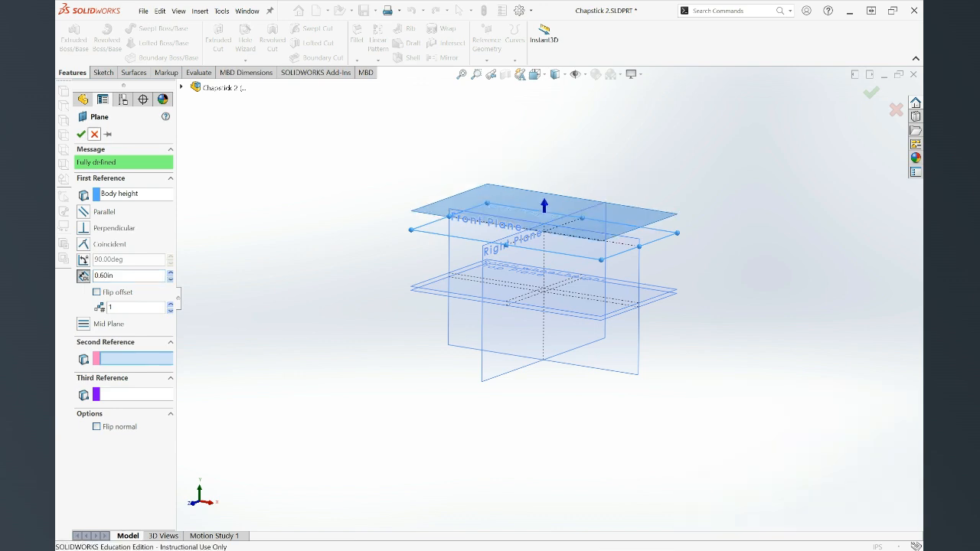
pyautogui.click(81, 134)
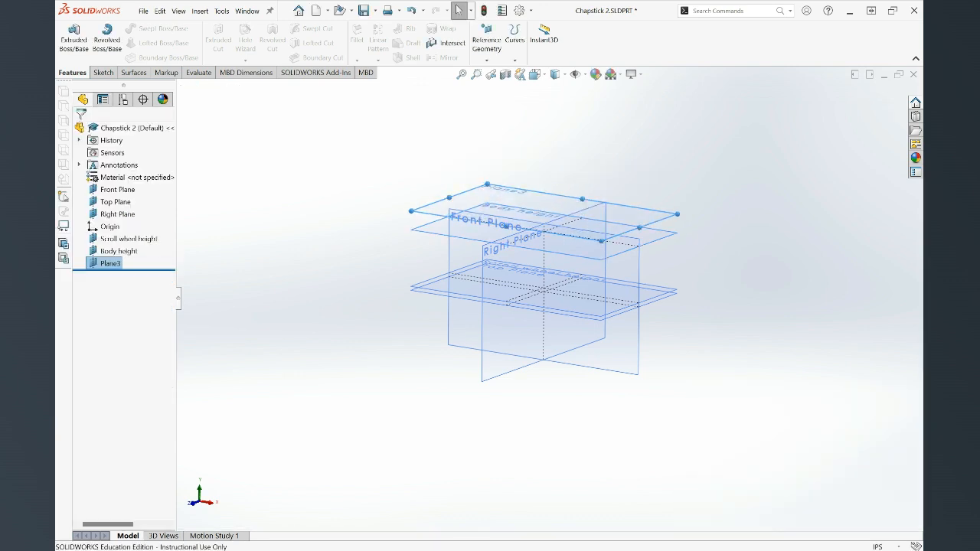
# - Rename the new 0.6 in offset plane as "Cap height" and save the part
pyautogui.press('F2')
pyautogui.write('Cap height')
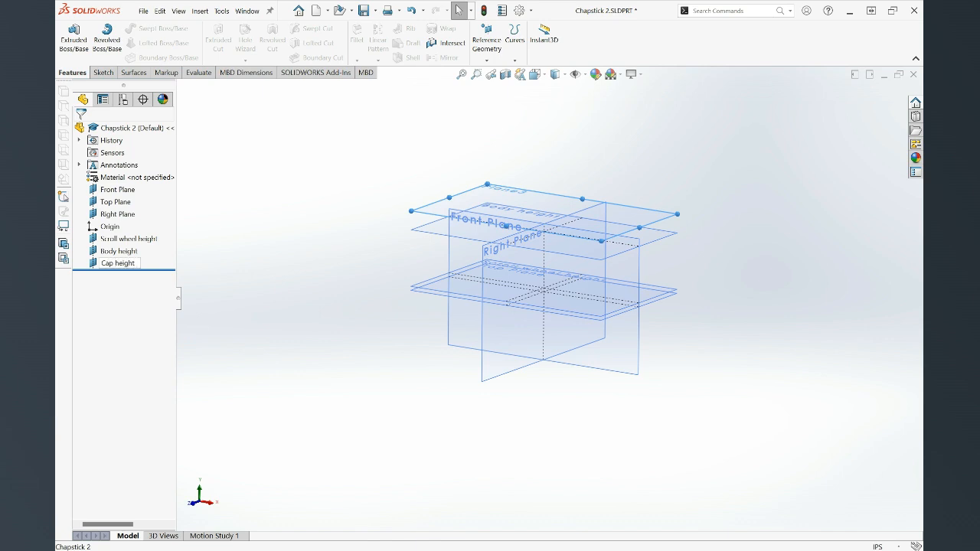
pyautogui.press('Return')
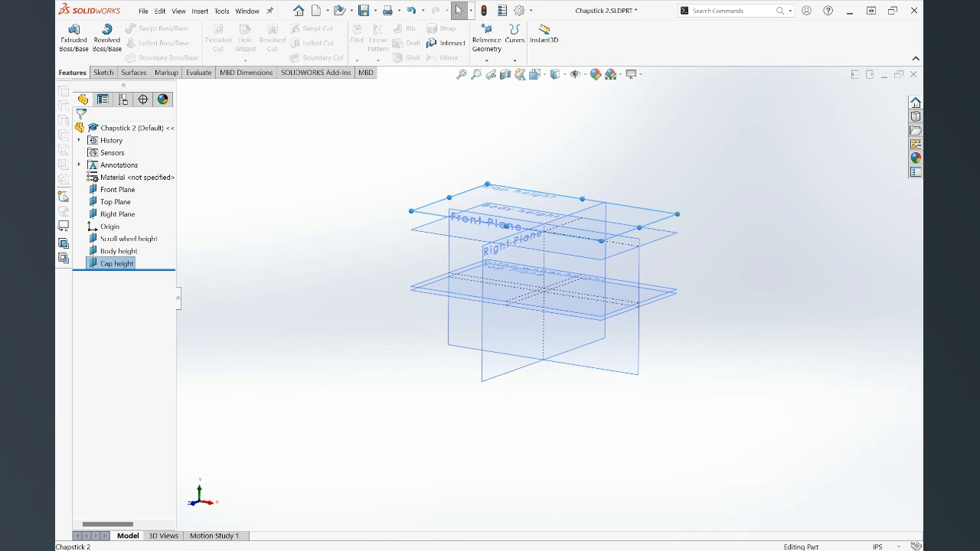
pyautogui.hotkey('ctrl', 's')
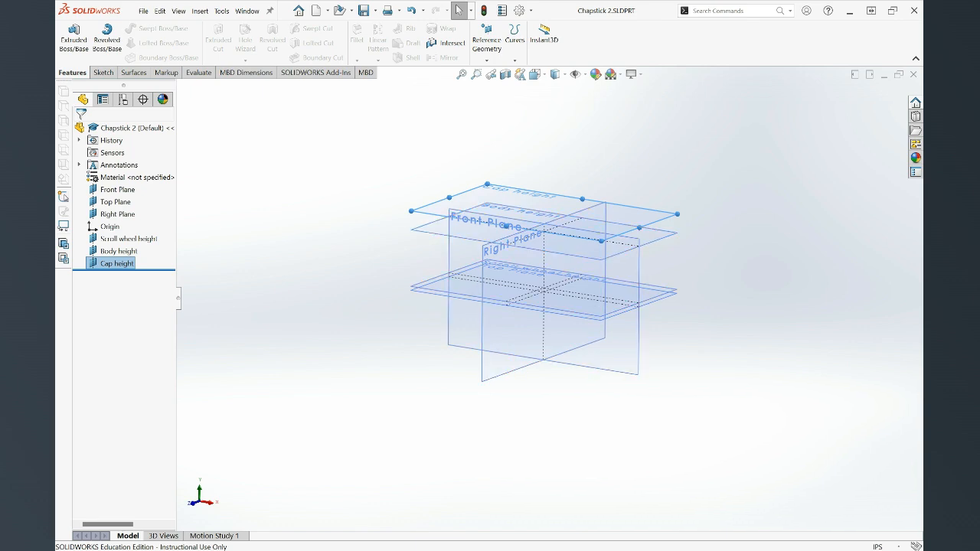
# - On the Right Plane, sketch a corner rectangle about 0.46 in wide from the Front Plane line, spanning the Body height to Scroll wheel height planes
pyautogui.click(601, 240)
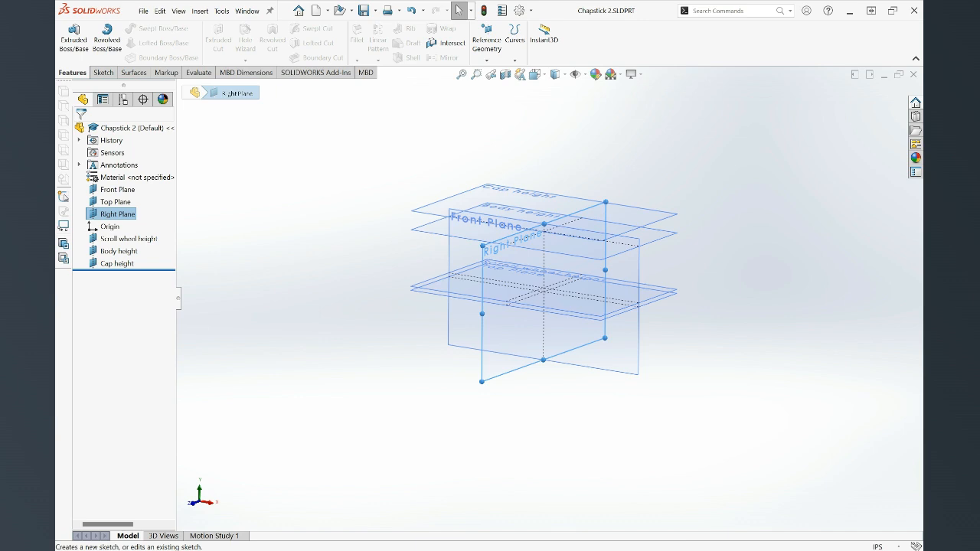
pyautogui.click(612, 218)
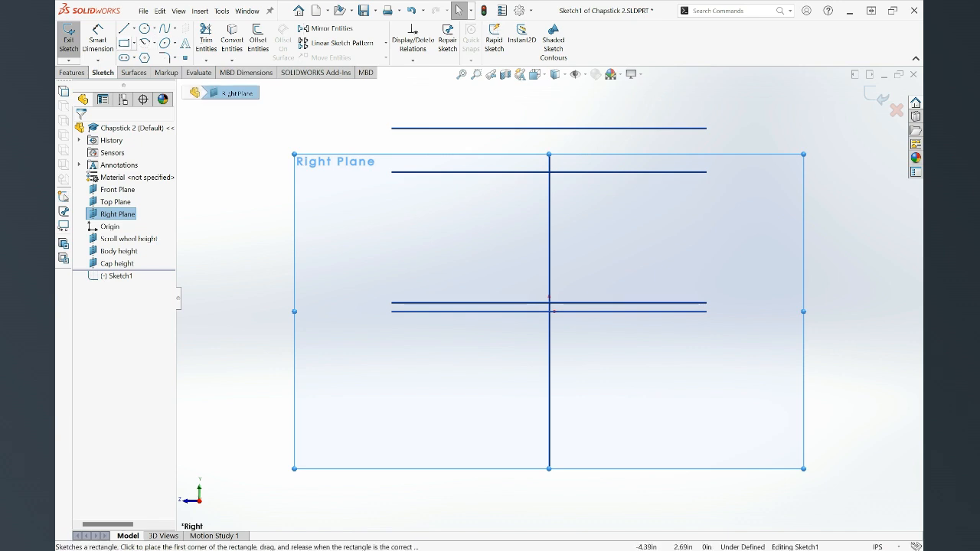
pyautogui.click(123, 43)
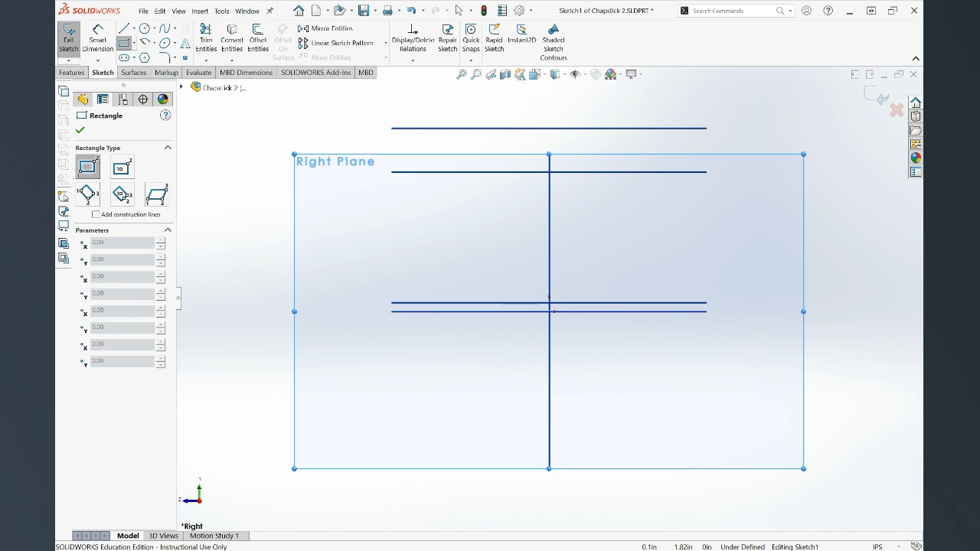
pyautogui.scroll(1, 557, 179)
pyautogui.scroll(-6, 565, 184)
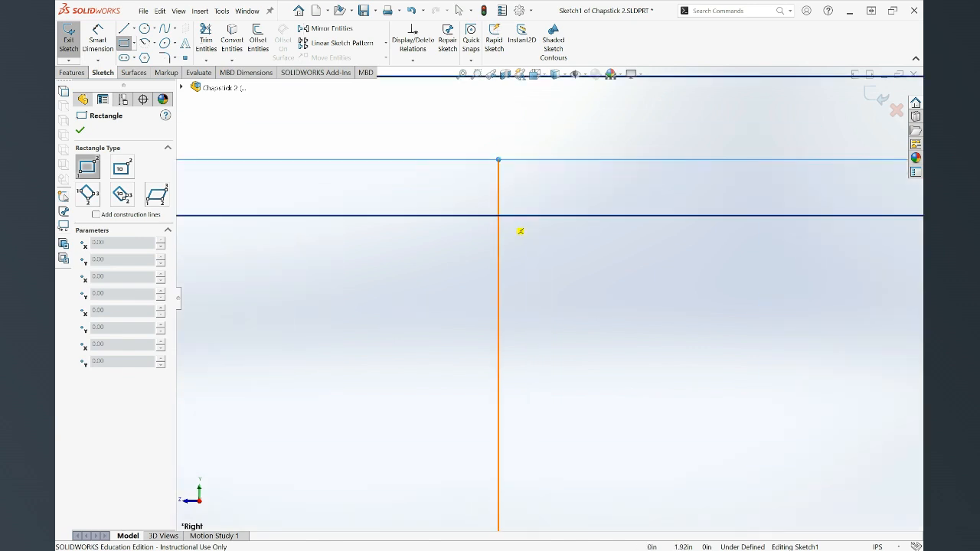
pyautogui.click(520, 230)
pyautogui.scroll(2, 557, 306)
pyautogui.scroll(2, 557, 306)
pyautogui.scroll(-3, 555, 360)
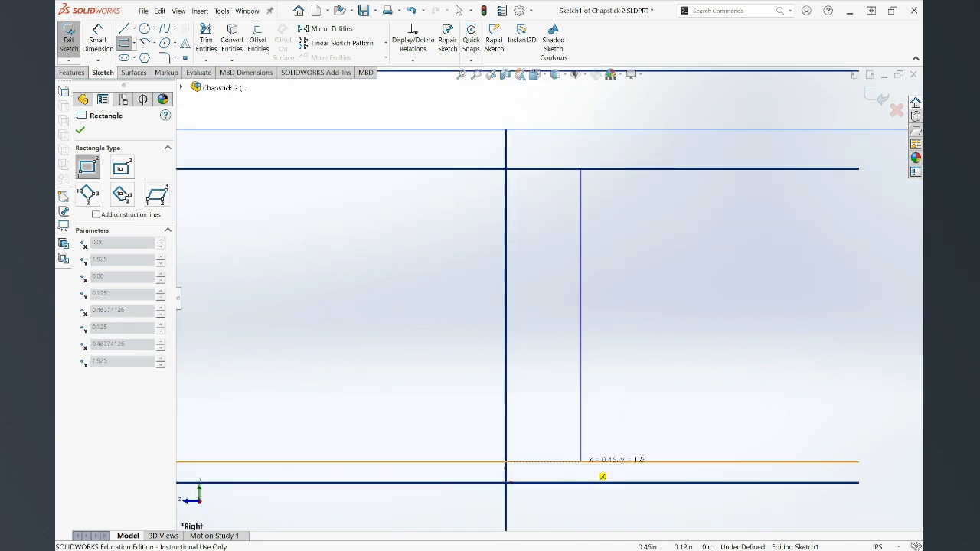
pyautogui.click(580, 461)
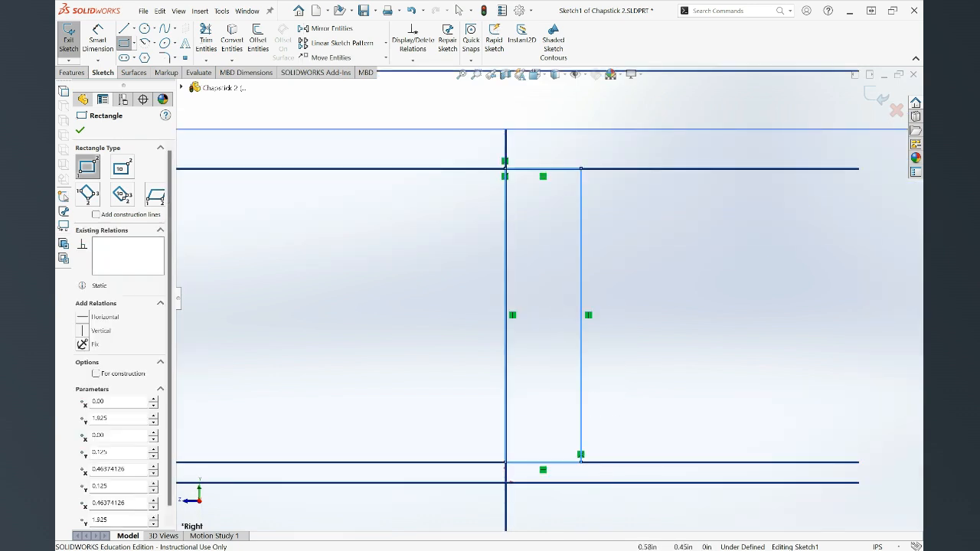
pyautogui.scroll(2, 567, 359)
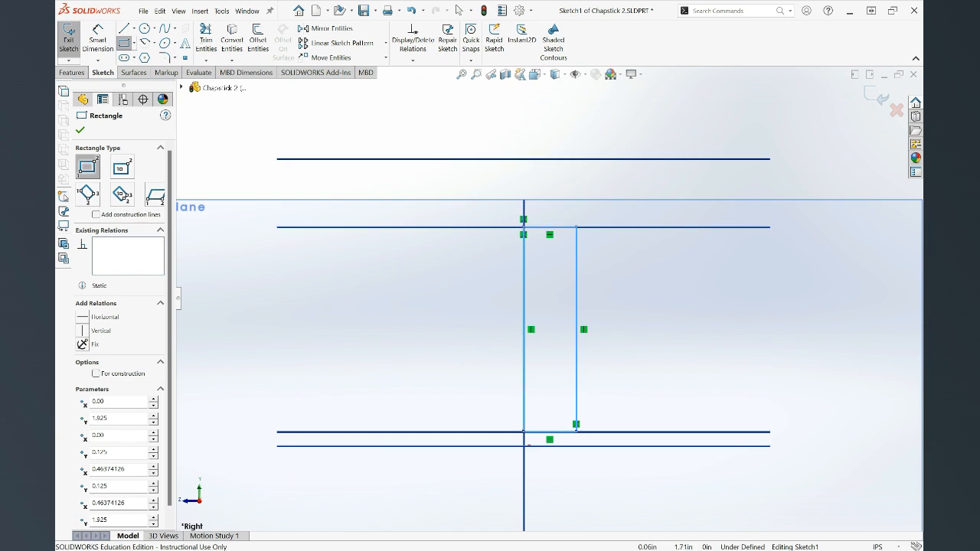
# - Dimension the bottom edge of the body rectangle and set its width to 0.3 in
pyautogui.scroll(-4, 538, 229)
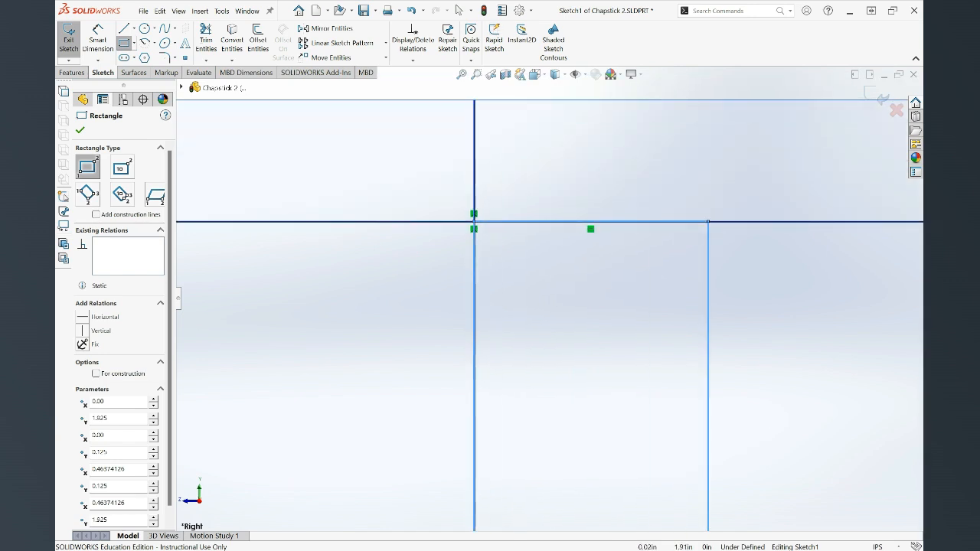
pyautogui.scroll(2, 483, 234)
pyautogui.scroll(6, 548, 297)
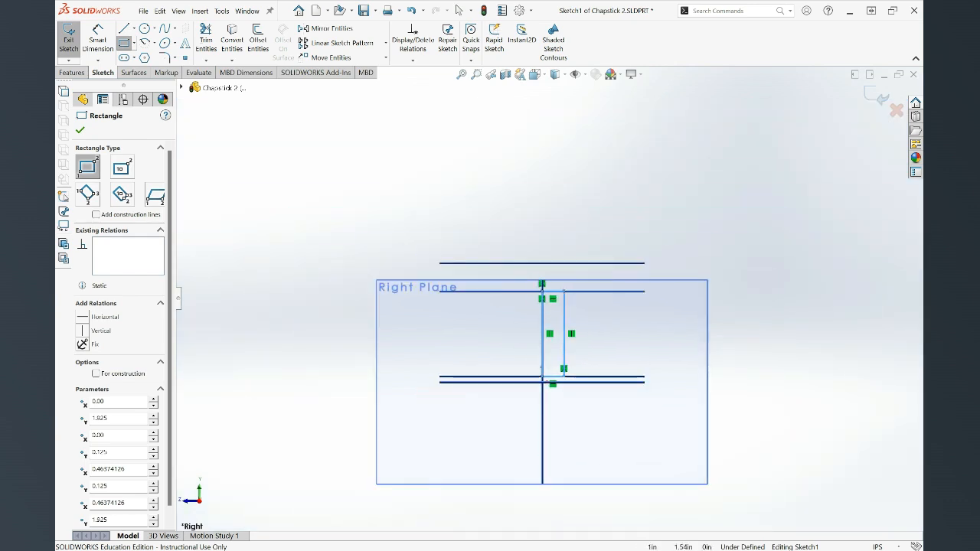
pyautogui.press('Escape')
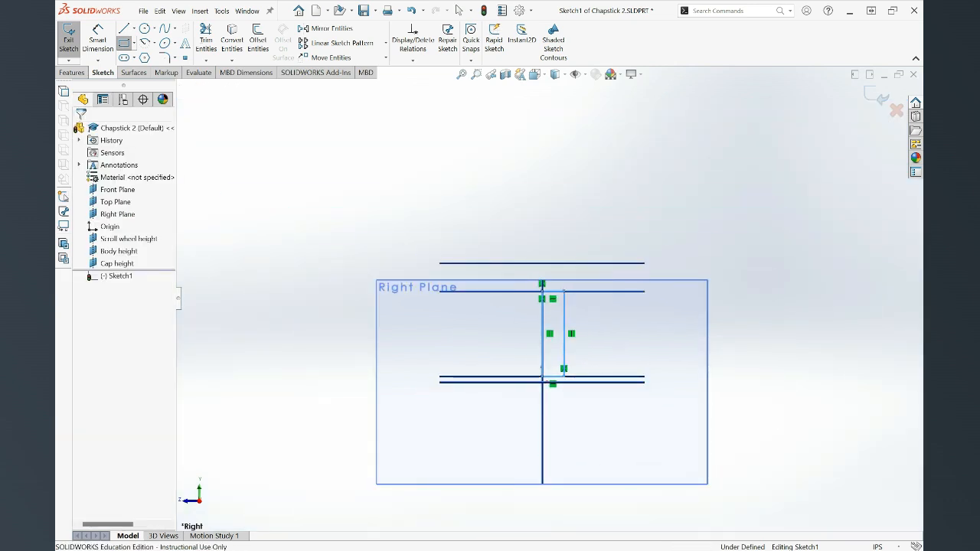
pyautogui.scroll(-4, 579, 419)
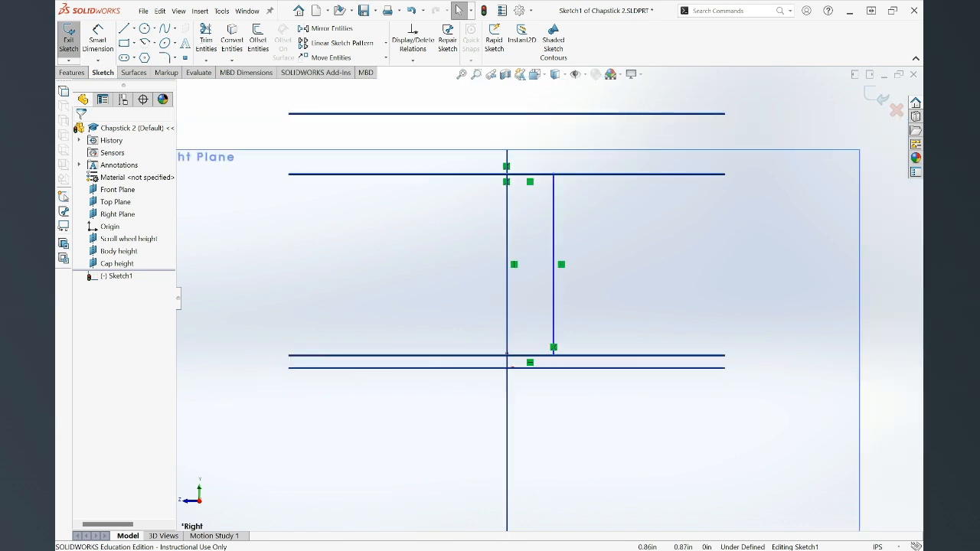
pyautogui.scroll(-1, 609, 267)
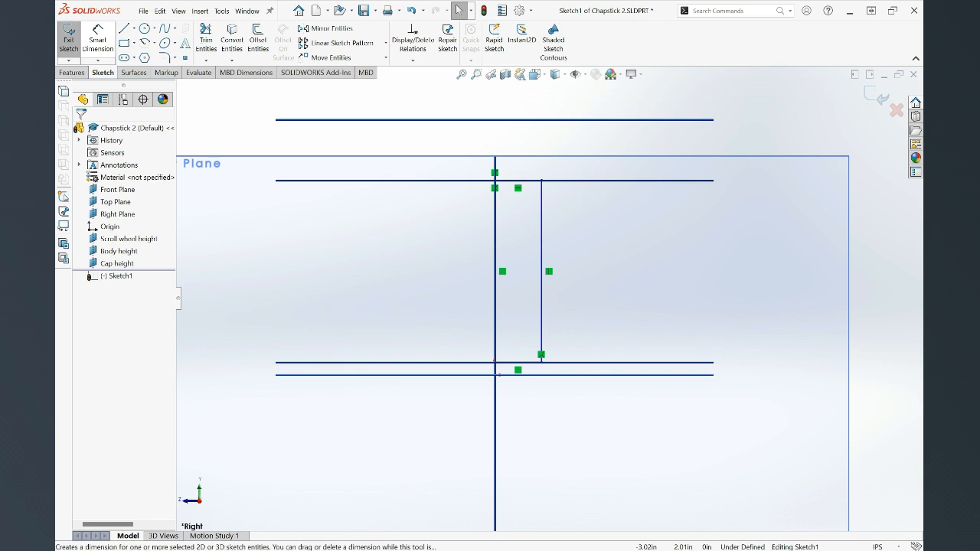
pyautogui.click(98, 40)
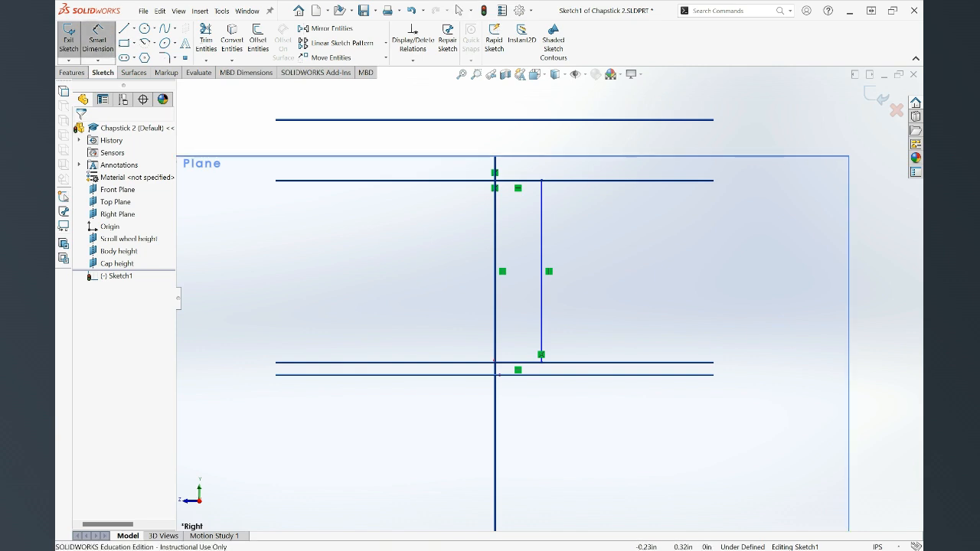
pyautogui.click(517, 363)
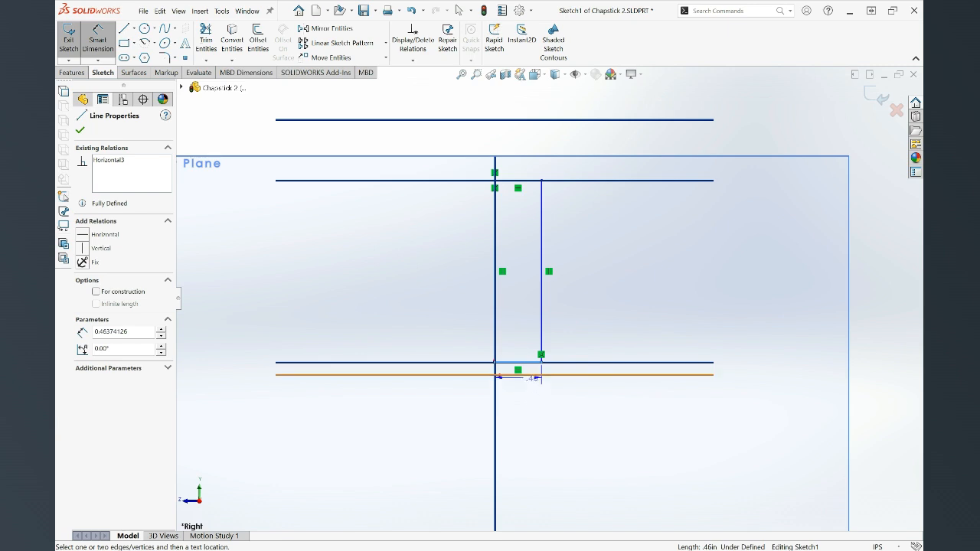
pyautogui.click(532, 404)
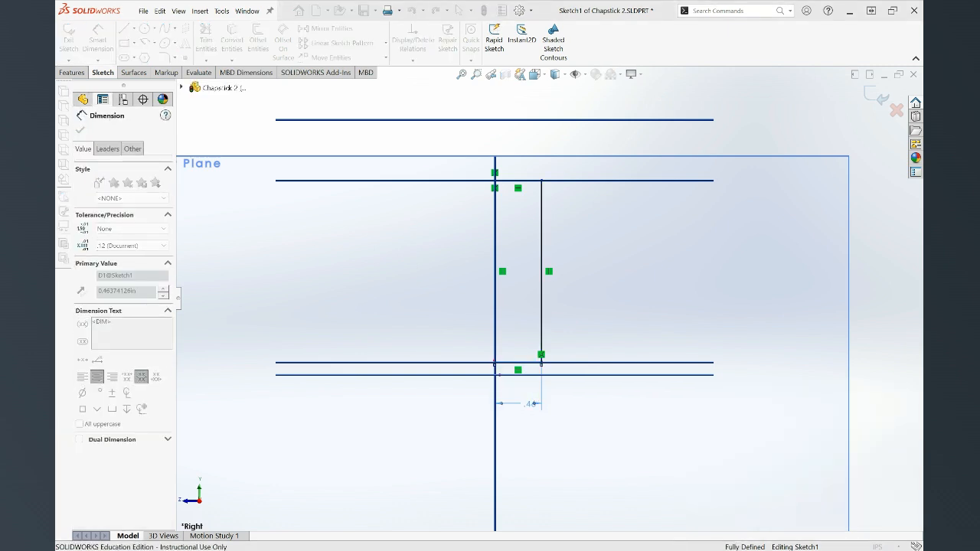
pyautogui.write('.3')
pyautogui.press('Return')
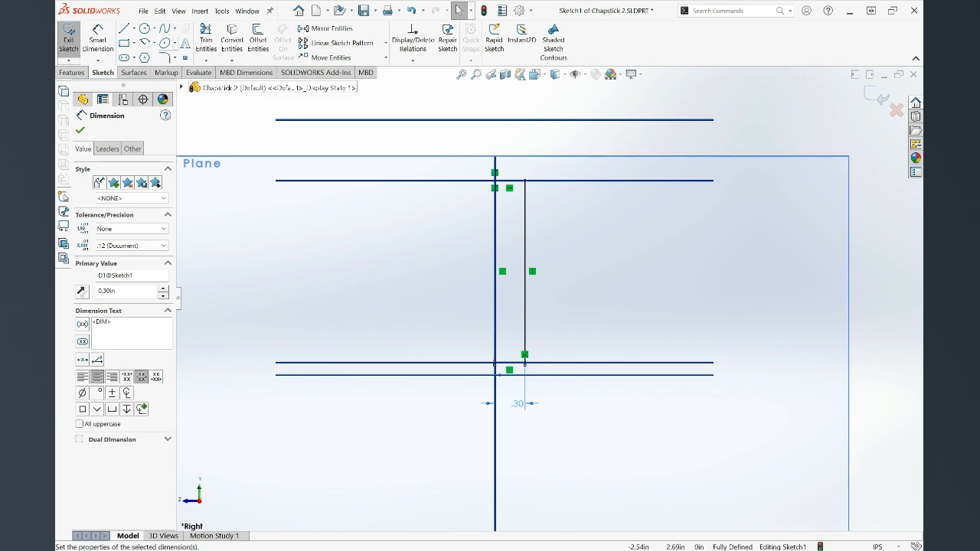
# - Sketch a narrow corner rectangle about 0.07 in wide and 0.5 in tall standing on the body rectangle's top edge
pyautogui.click(124, 43)
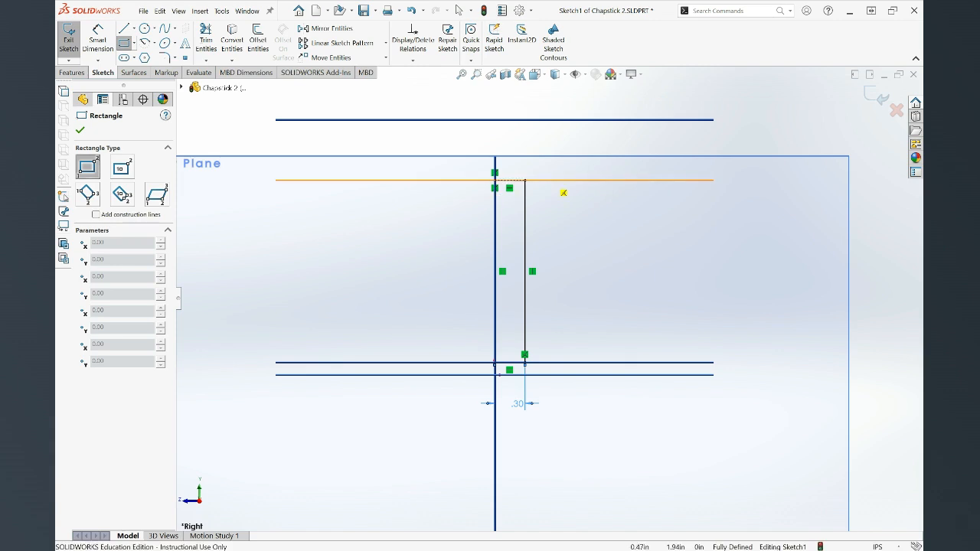
pyautogui.scroll(1, 550, 182)
pyautogui.scroll(-4, 536, 151)
pyautogui.scroll(-1, 505, 178)
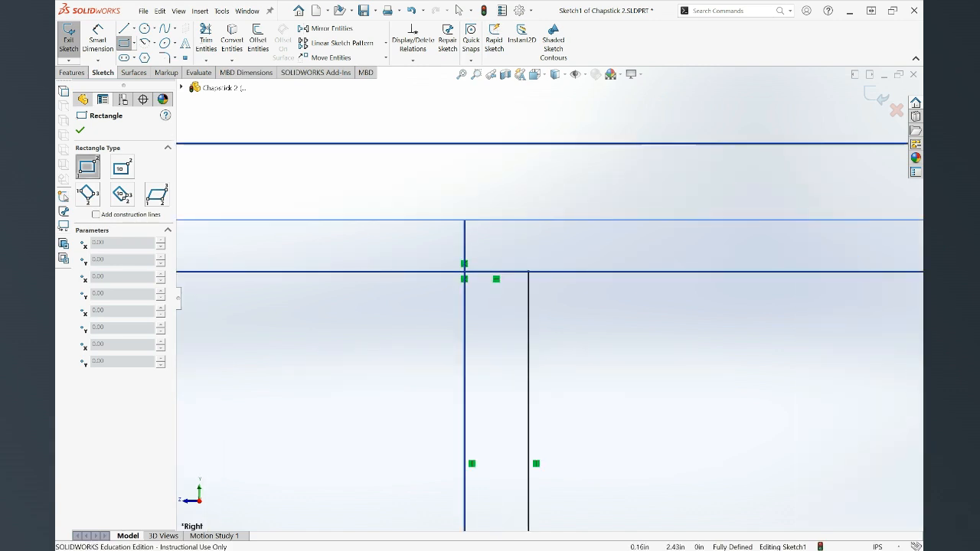
pyautogui.click(498, 163)
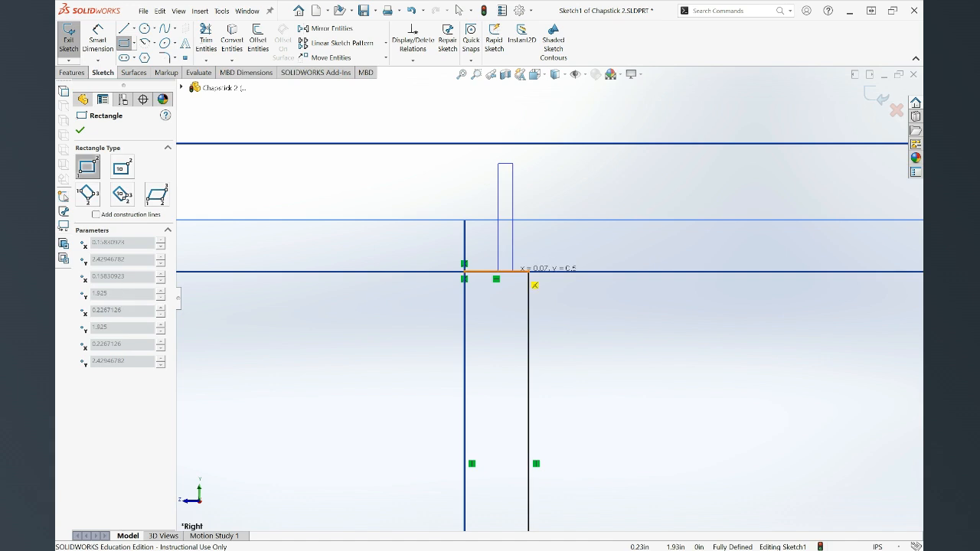
pyautogui.click(513, 271)
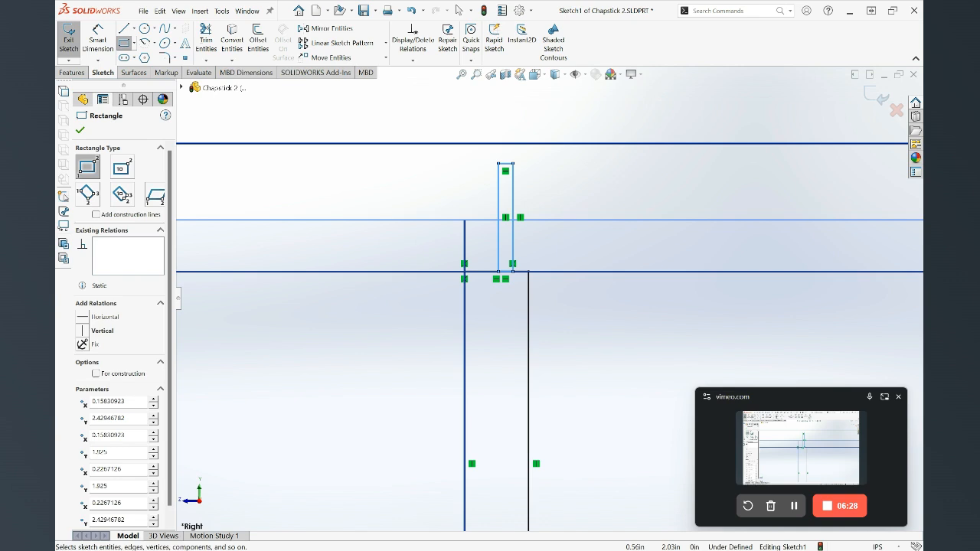
pyautogui.press('Escape')
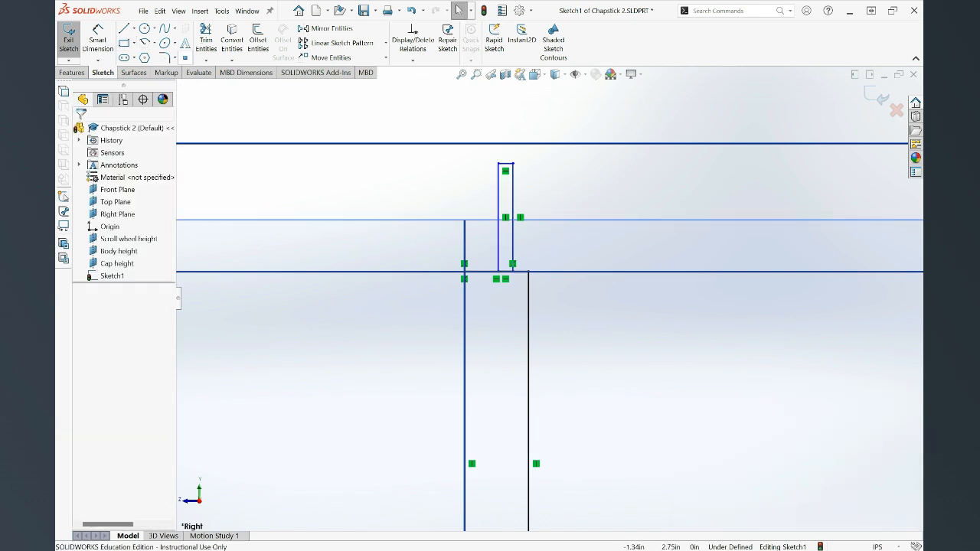
# - Trim away the shared line segment between the narrow upper rectangle and the body rectangle with Power trim
pyautogui.click(205, 39)
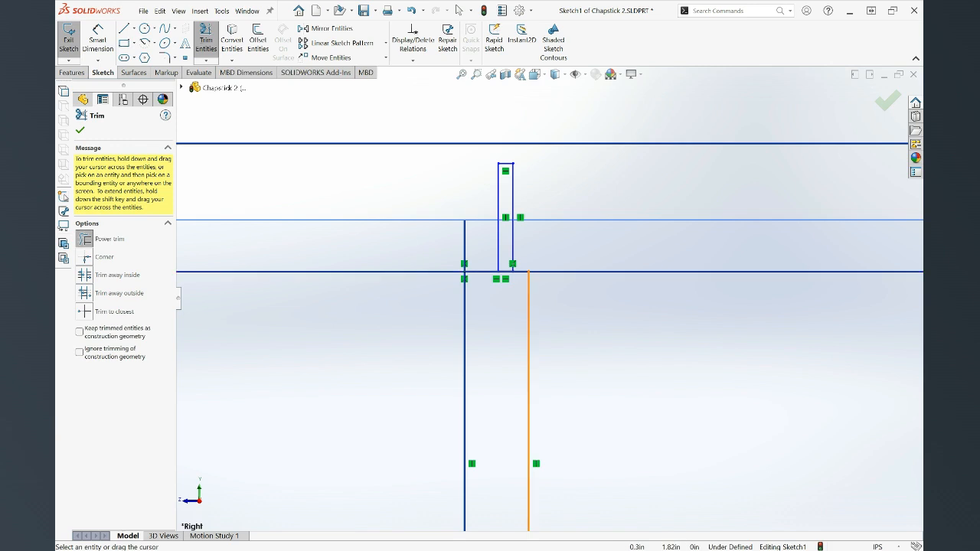
pyautogui.scroll(-5, 517, 282)
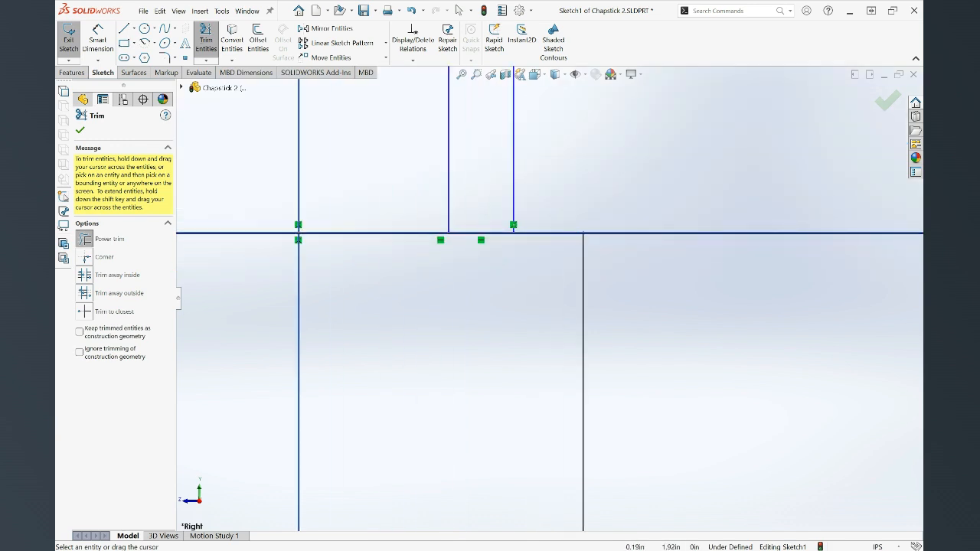
pyautogui.scroll(4, 548, 299)
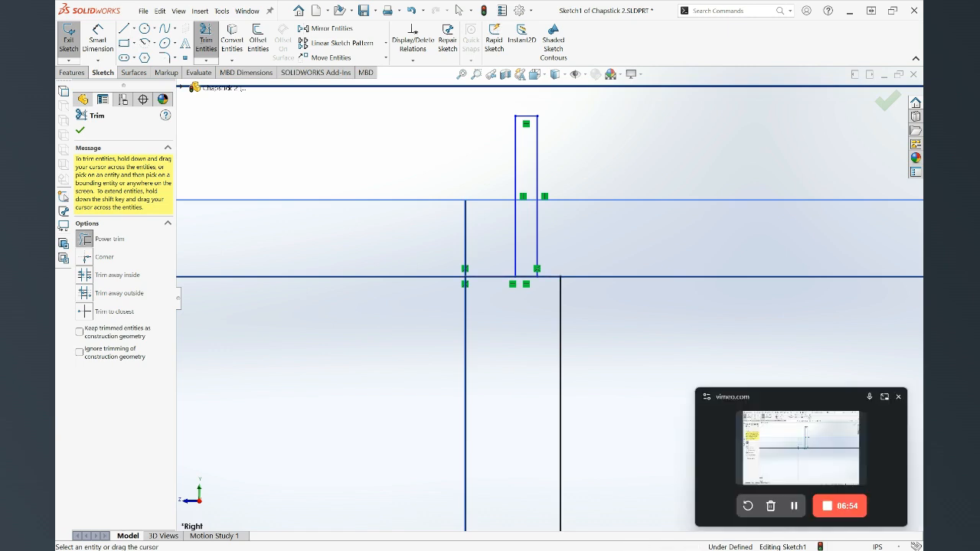
pyautogui.moveTo(523, 258); pyautogui.dragTo(525, 282)
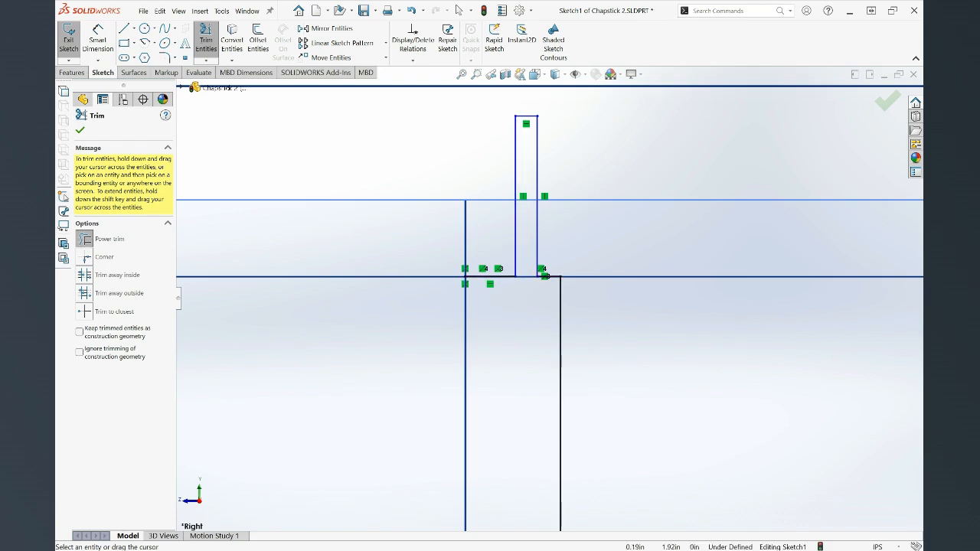
pyautogui.press('Escape')
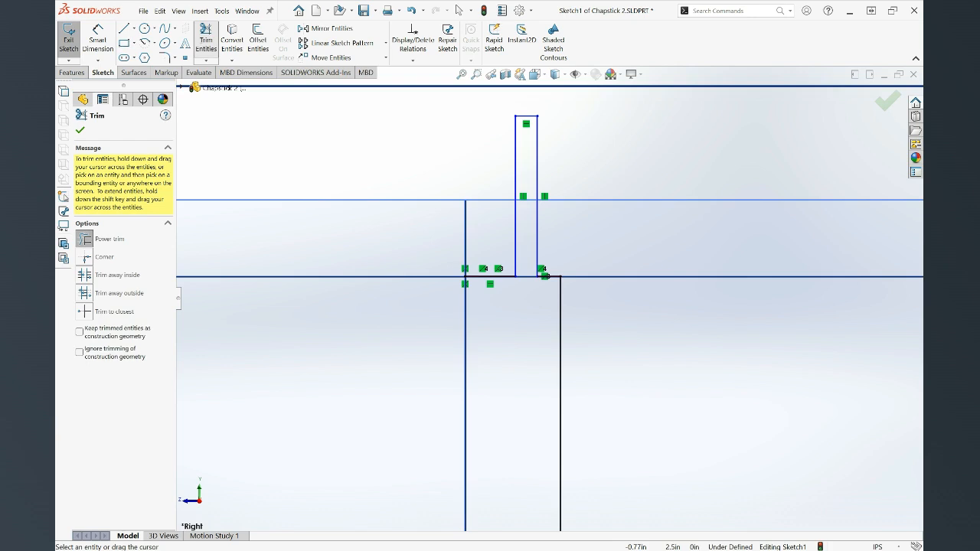
# - Sketch a small corner rectangle about 0.05 in wide and 0.12 in tall against the outer side of the narrow upper rectangle
pyautogui.scroll(3, 548, 285)
pyautogui.scroll(2, 549, 285)
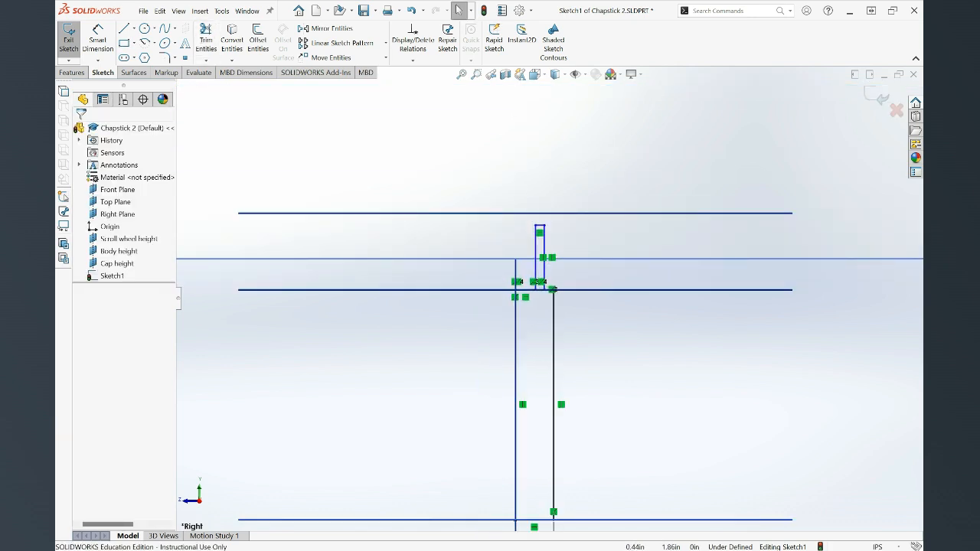
pyautogui.scroll(-2, 536, 286)
pyautogui.scroll(-2, 528, 310)
pyautogui.scroll(-2, 528, 310)
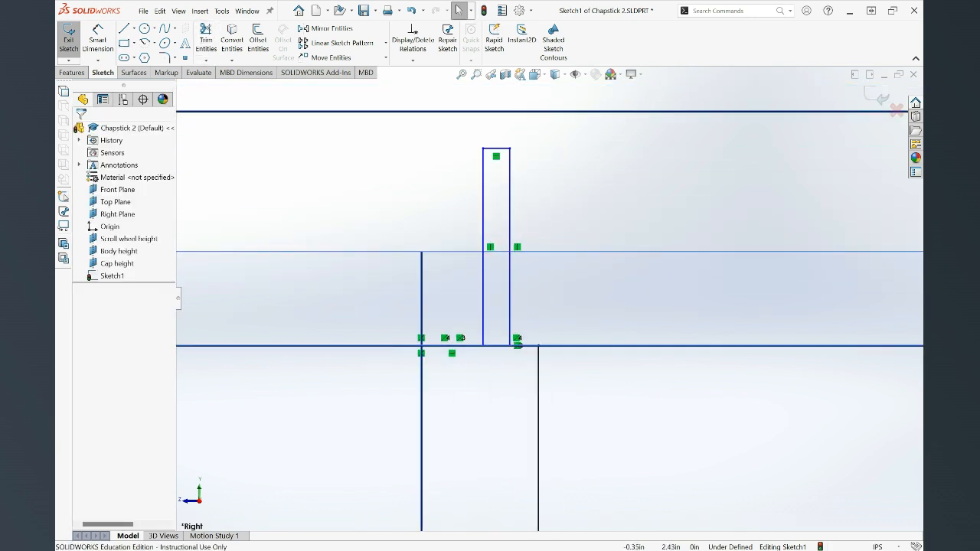
pyautogui.click(123, 43)
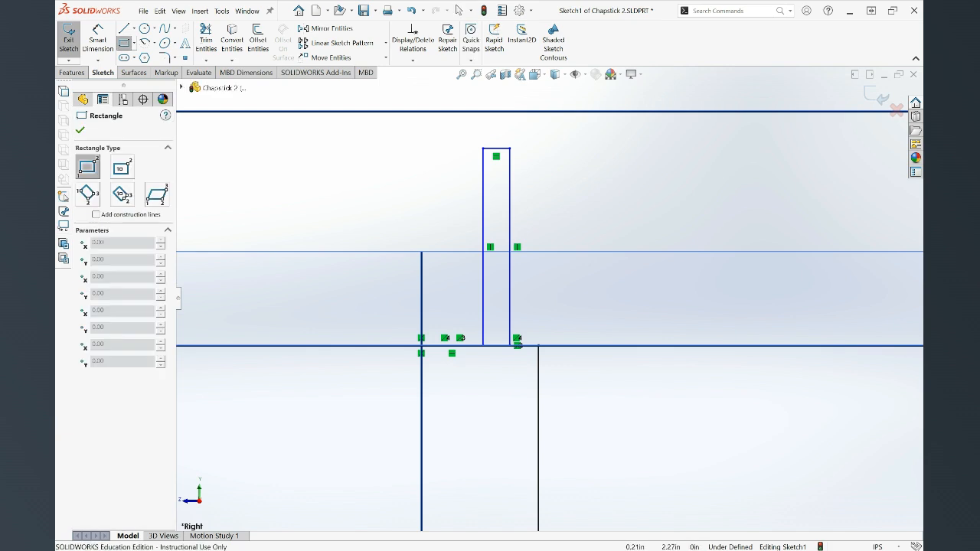
pyautogui.click(510, 214)
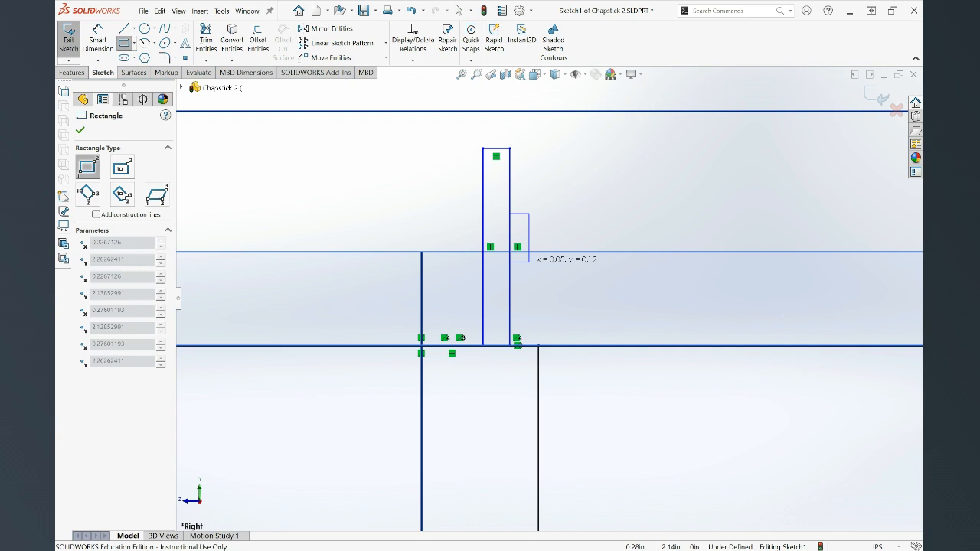
pyautogui.click(528, 262)
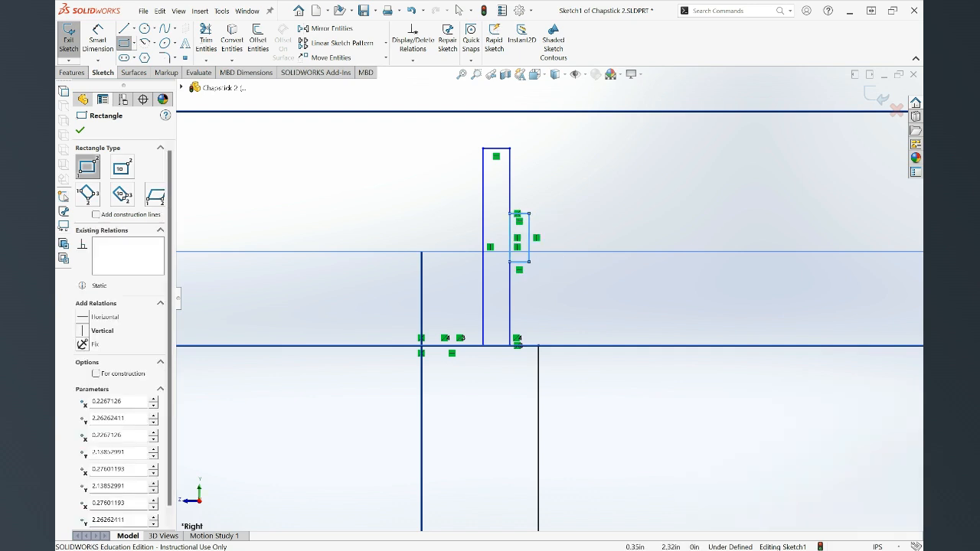
pyautogui.press('Escape')
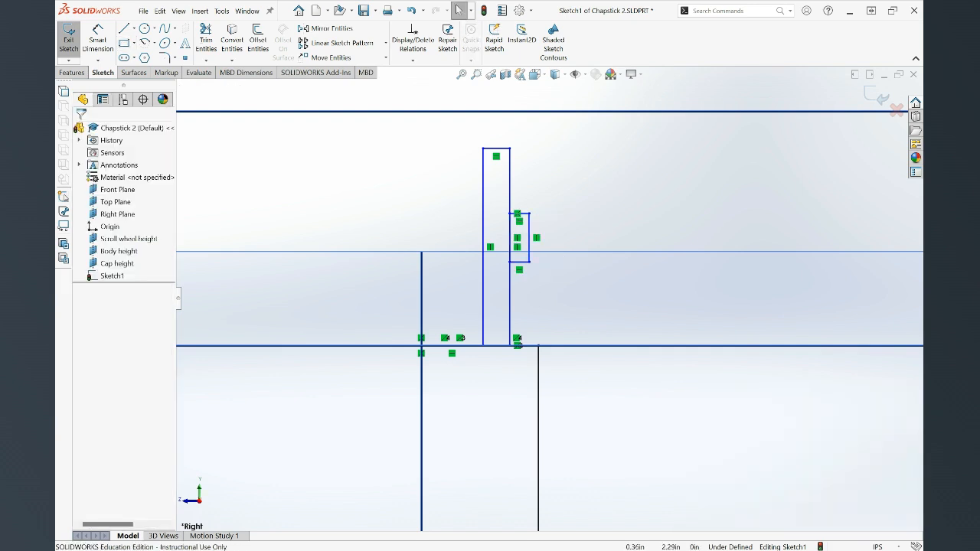
# - Trim the shared segment between the small outer rectangle and the narrow upper rectangle to merge them into one outline
pyautogui.click(206, 39)
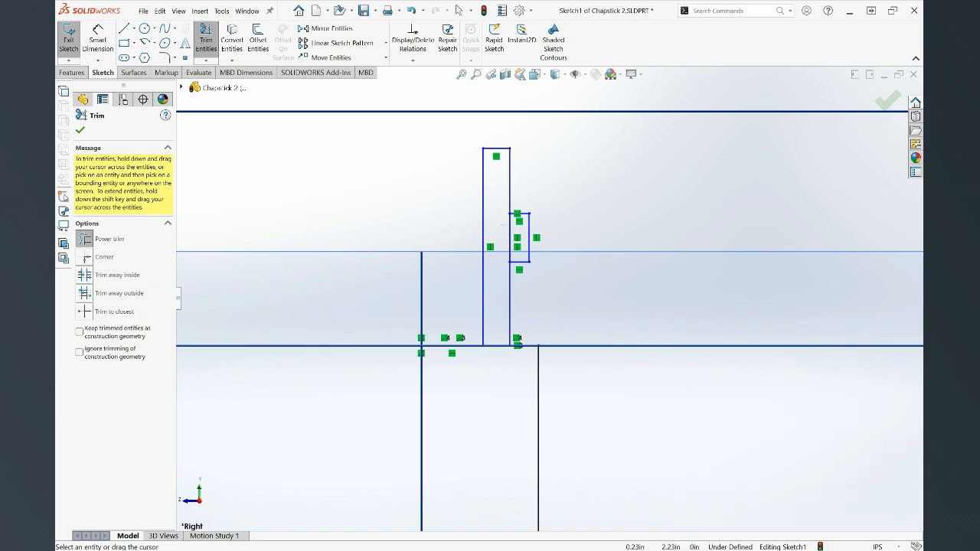
pyautogui.moveTo(502, 225); pyautogui.dragTo(509, 224)
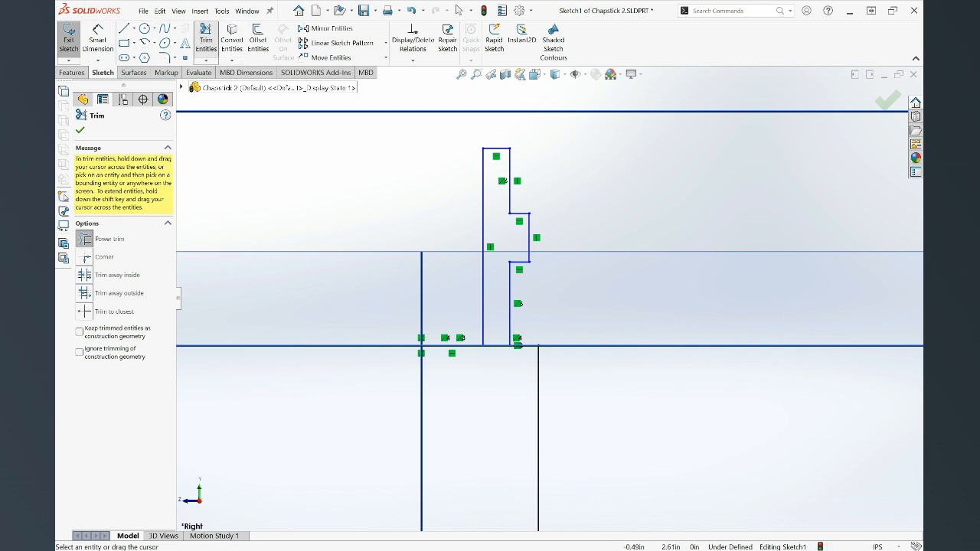
pyautogui.click(206, 38)
# - Dimension the inner vertical line of the narrow upper profile and set its height to 0.35 in
pyautogui.scroll(2, 530, 298)
pyautogui.scroll(-1, 530, 298)
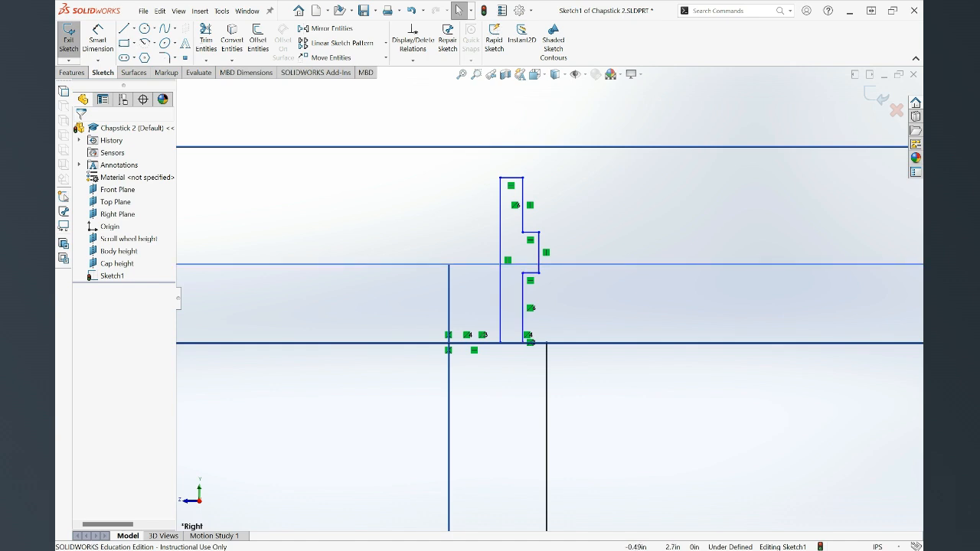
pyautogui.press('d')
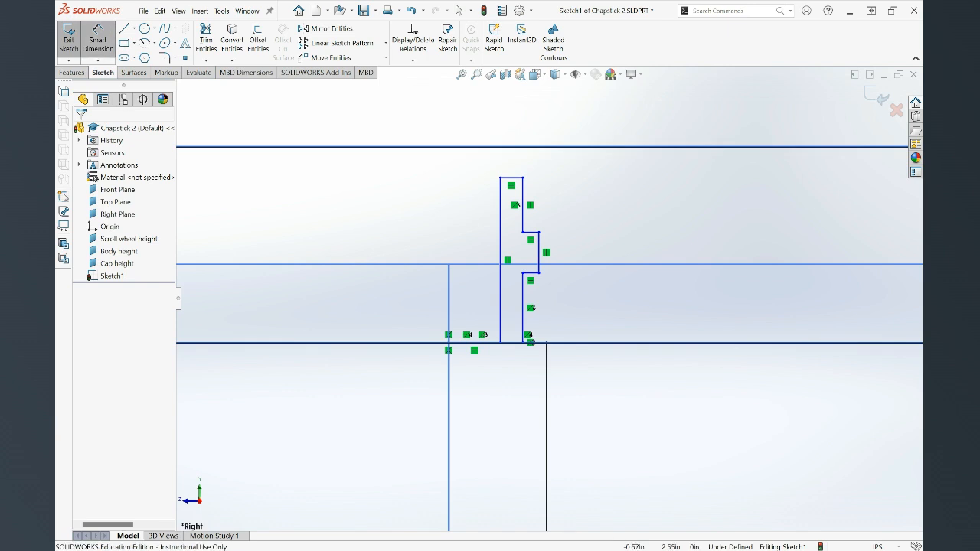
pyautogui.click(500, 259)
pyautogui.click(374, 240)
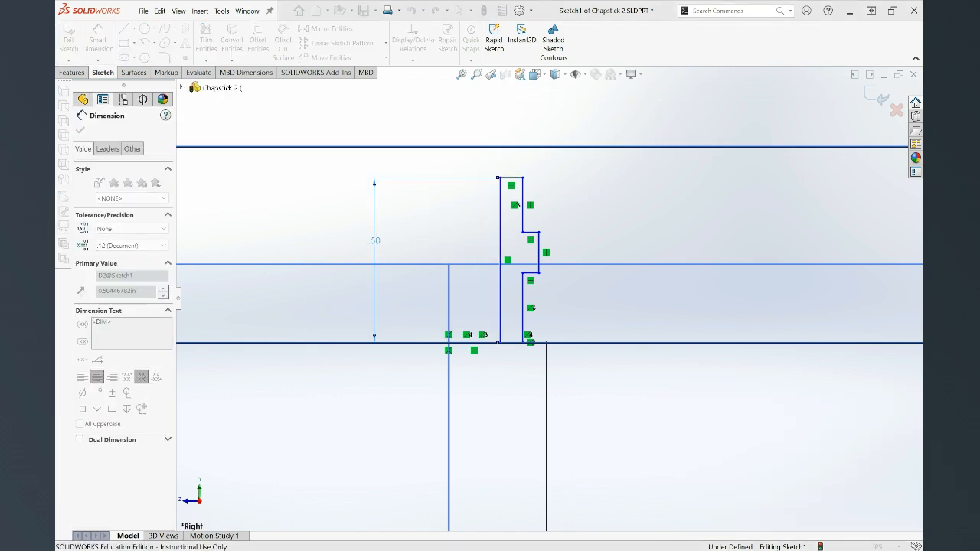
pyautogui.write('.35')
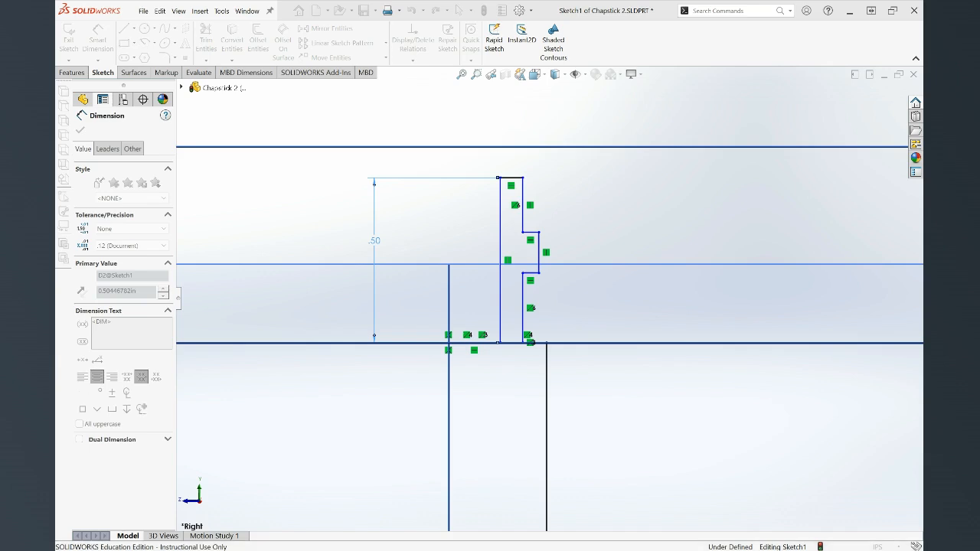
pyautogui.press('Return')
pyautogui.scroll(-5, 536, 228)
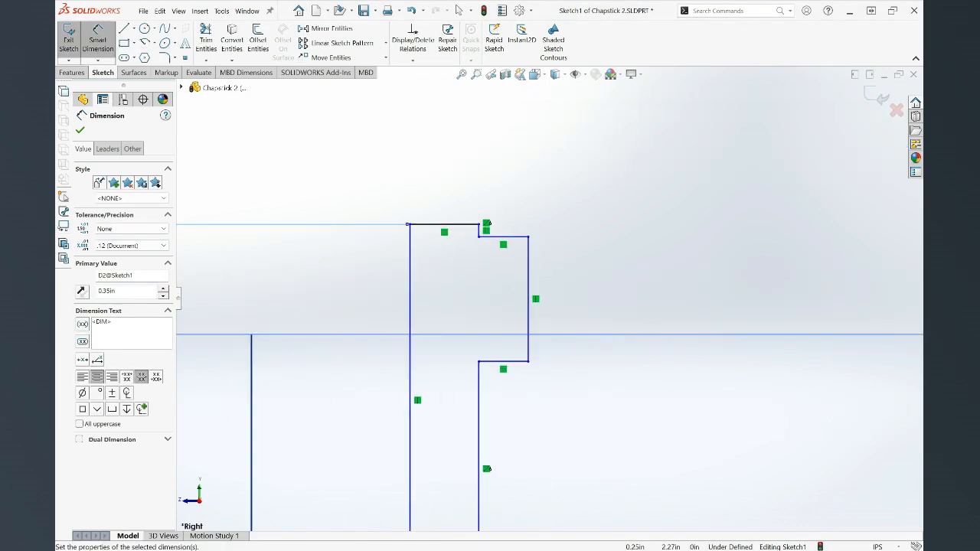
pyautogui.press('Escape')
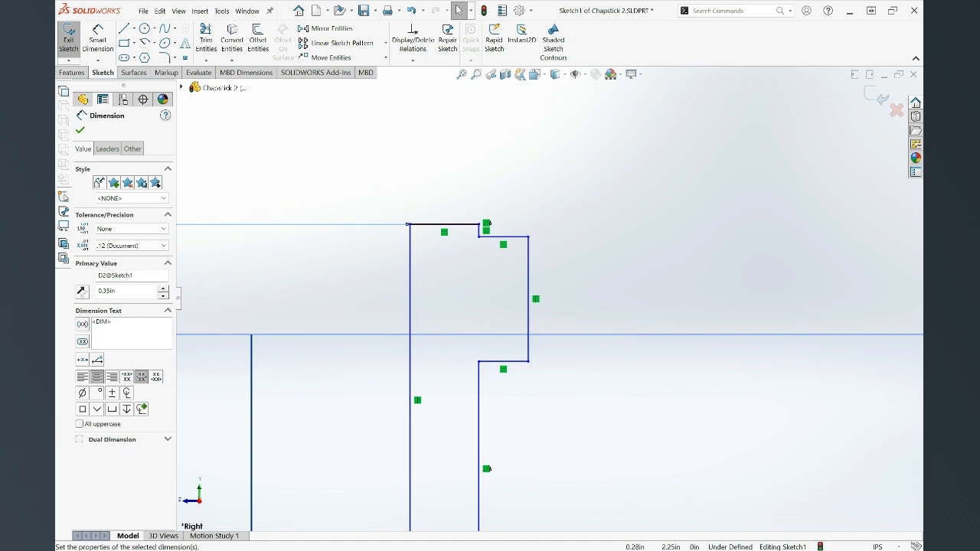
# - Move the upper and lower edges of the small outer tab down along the narrow profile's outer side
pyautogui.click(503, 236)
pyautogui.moveTo(503, 237); pyautogui.dragTo(503, 305)
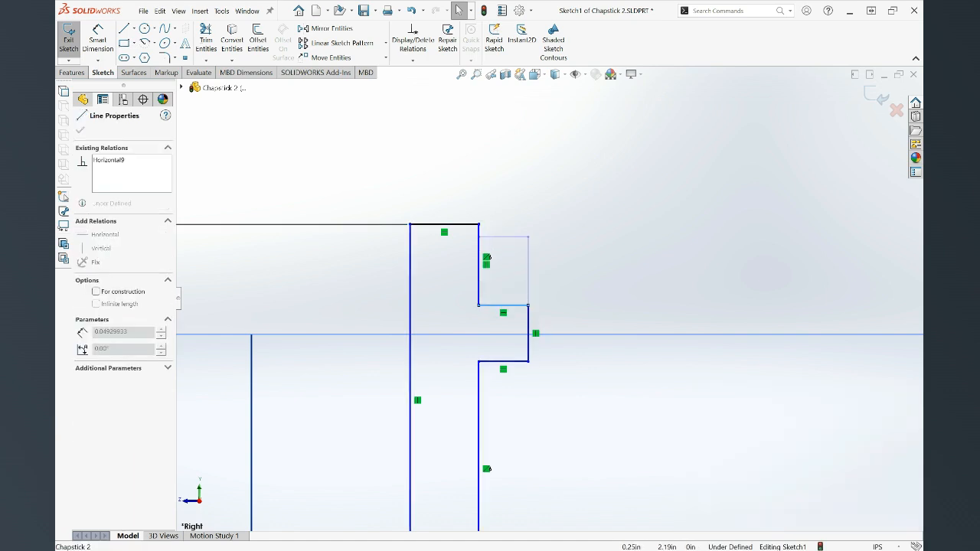
pyautogui.moveTo(503, 361); pyautogui.dragTo(503, 433)
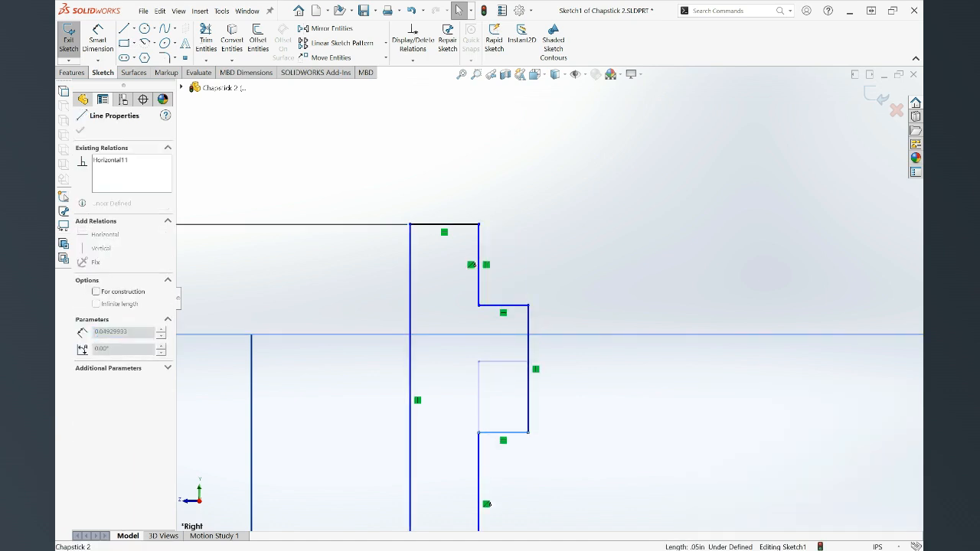
# - Pull the tab's outer vertical edge inward and dimension the top edge of the narrow upper profile to 0.03 in
pyautogui.moveTo(528, 372); pyautogui.dragTo(512, 372)
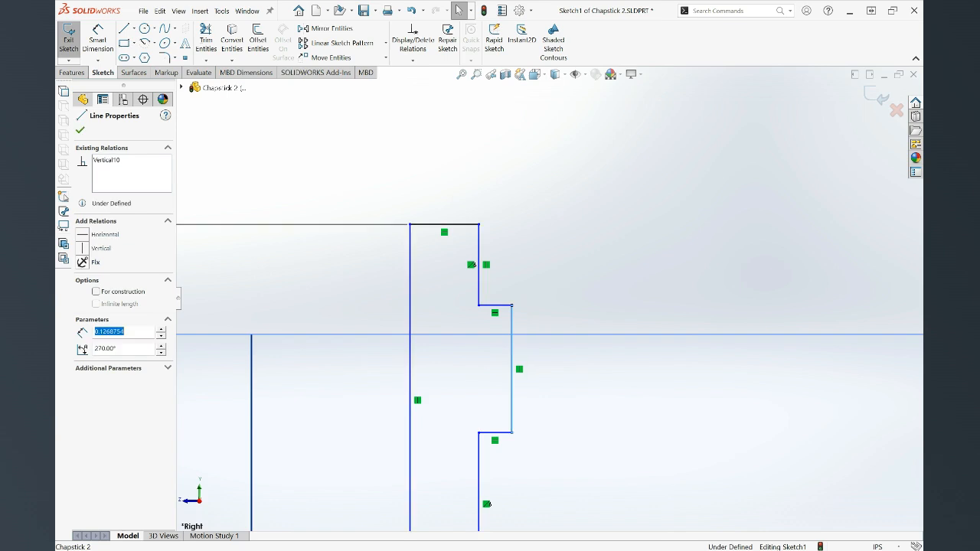
pyautogui.scroll(4, 512, 371)
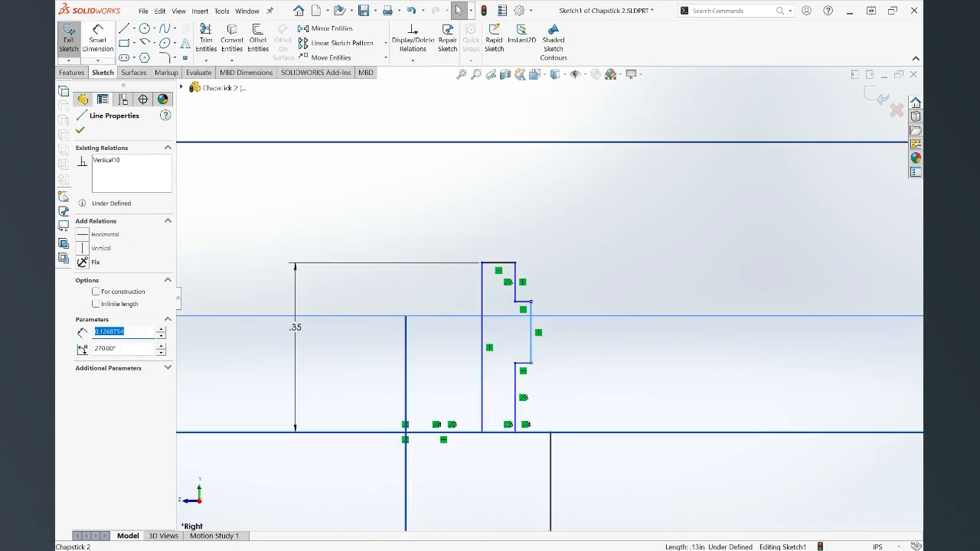
pyautogui.click(98, 40)
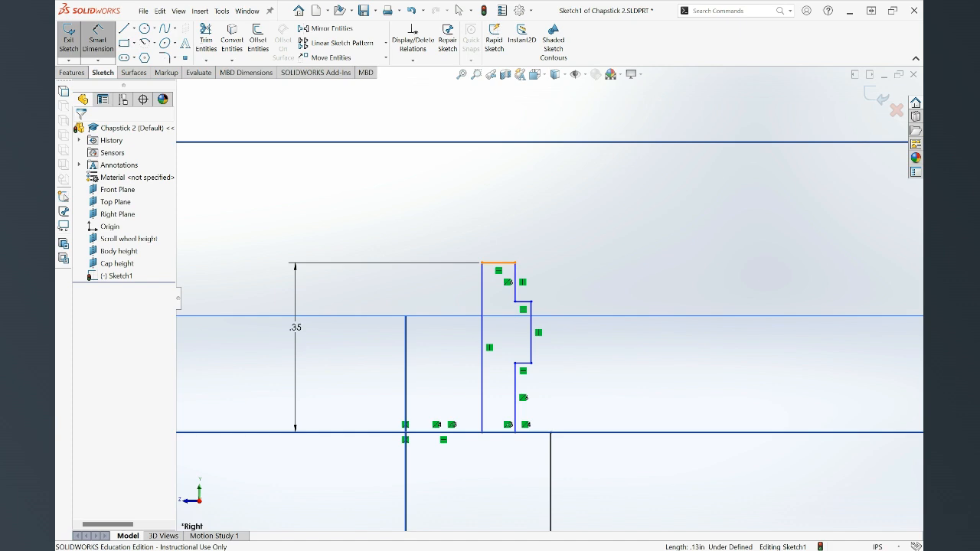
pyautogui.click(498, 262)
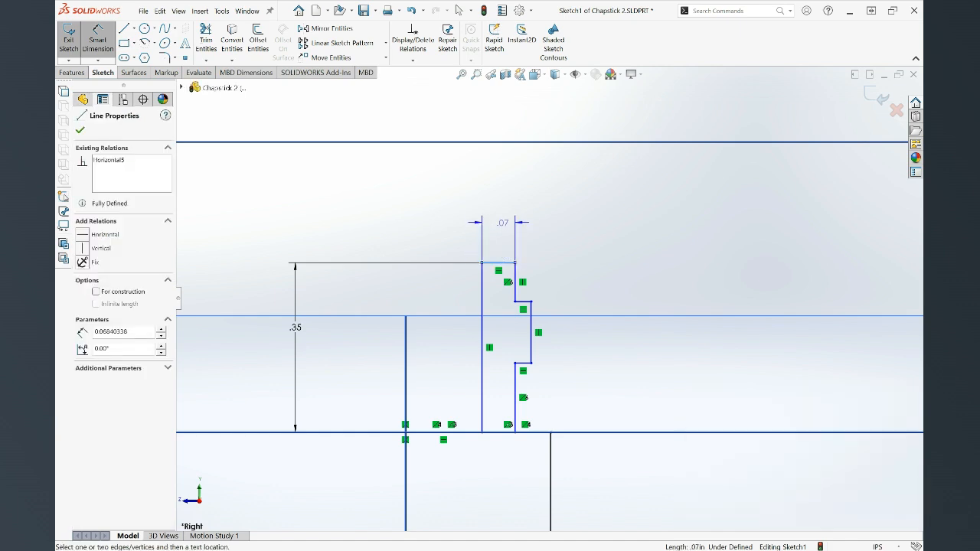
pyautogui.click(503, 218)
pyautogui.write('.03')
pyautogui.press('Return')
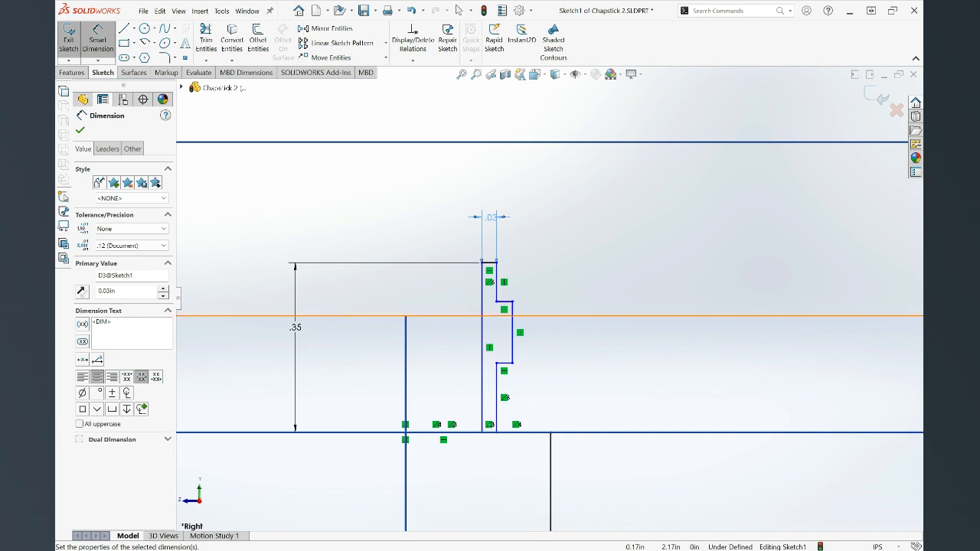
# - Dimension the tab's upper horizontal edge so the tab protrudes 0.01 in from the narrow profile
pyautogui.scroll(-4, 488, 334)
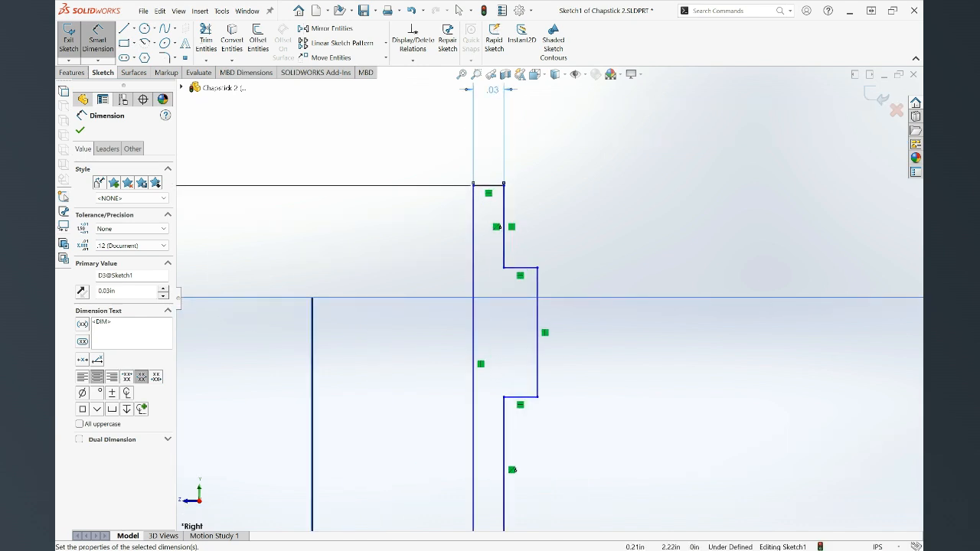
pyautogui.scroll(2, 550, 297)
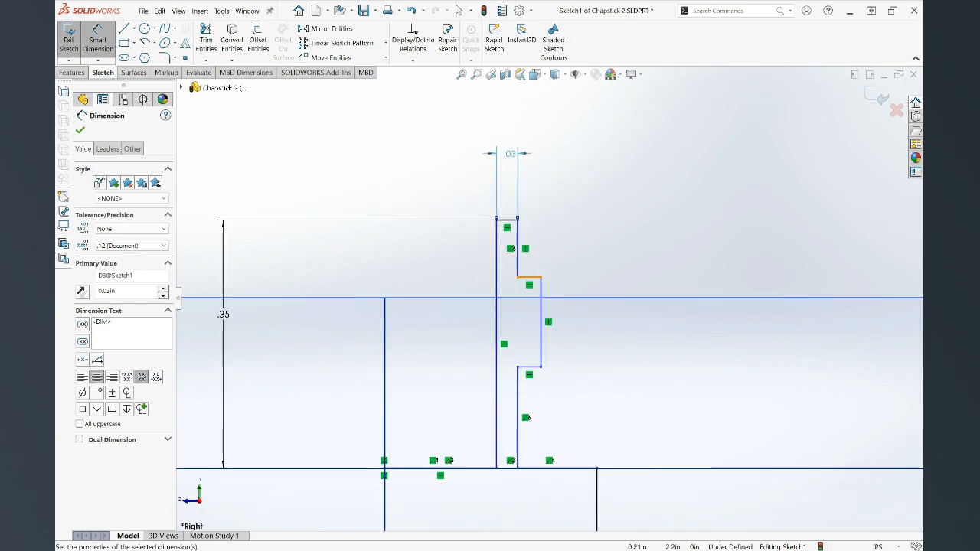
pyautogui.click(529, 277)
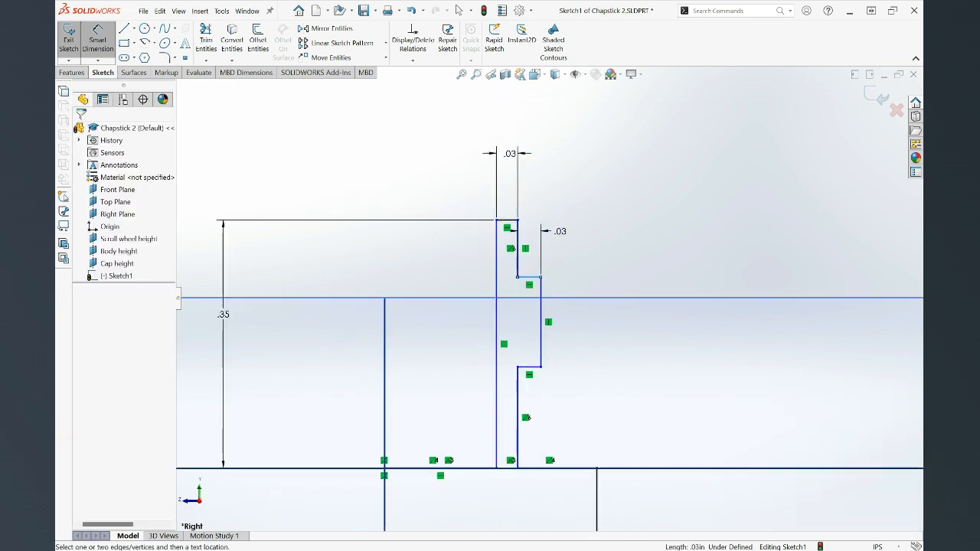
pyautogui.click(555, 232)
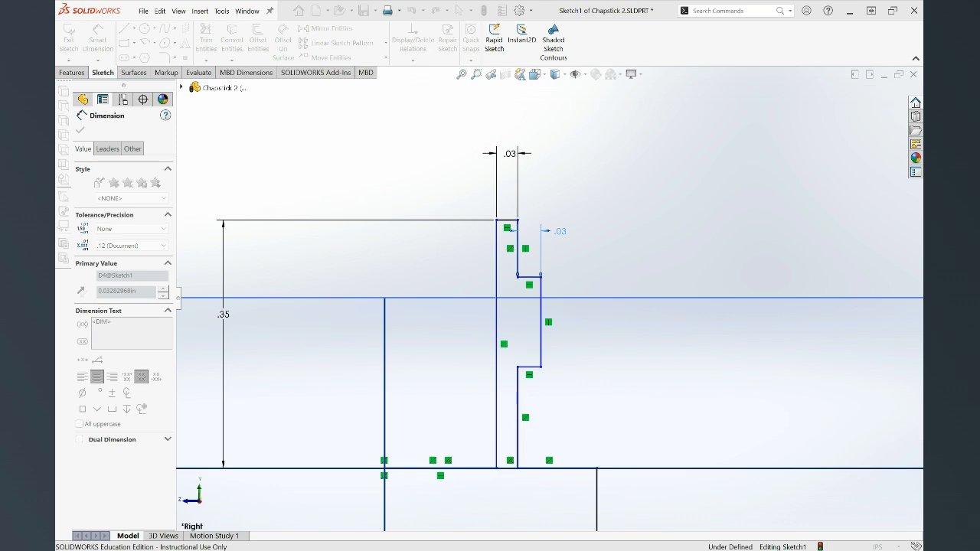
pyautogui.press('Return')
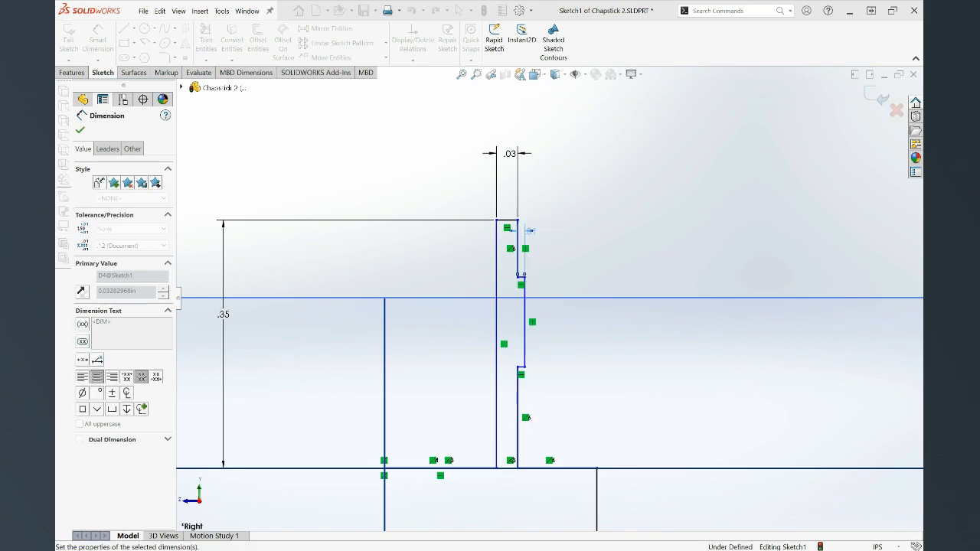
# - Dimension the tab's outer vertical edge and set its height to 0.04 in
pyautogui.scroll(-2, 527, 394)
pyautogui.scroll(-1, 527, 393)
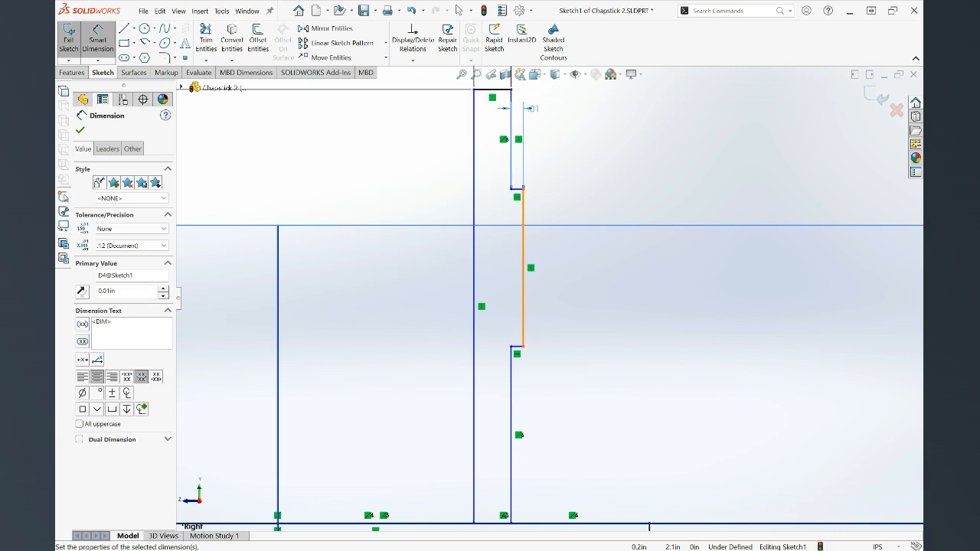
pyautogui.click(524, 268)
pyautogui.click(591, 311)
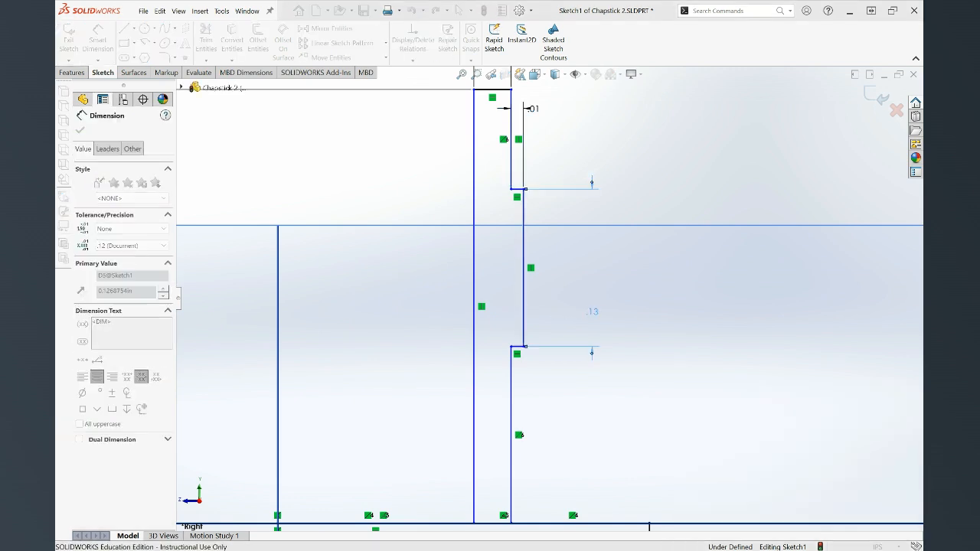
pyautogui.write('.04')
pyautogui.press('Return')
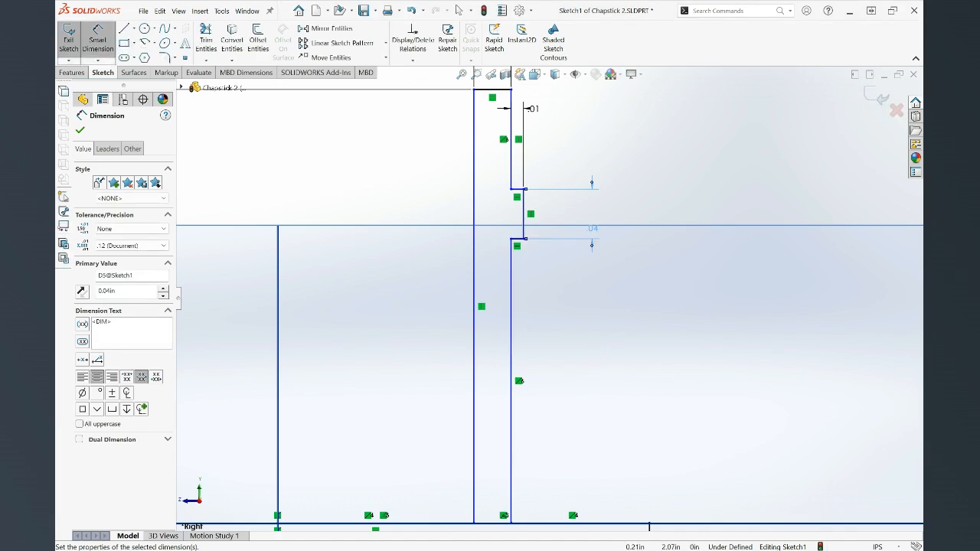
# - Dimension the horizontal shoulder between the narrow neck profile and the body's outer side to 0.06 in
pyautogui.scroll(2, 551, 298)
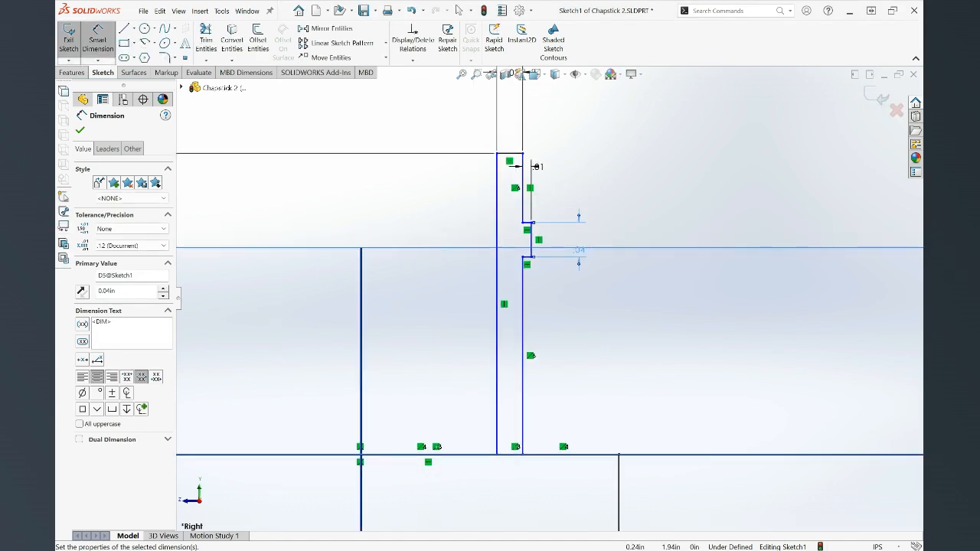
pyautogui.click(570, 455)
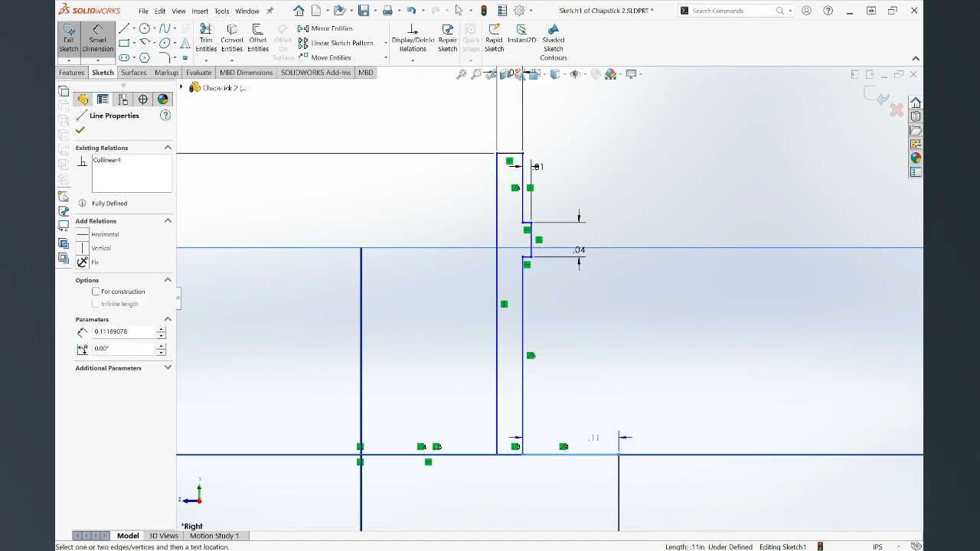
pyautogui.click(609, 397)
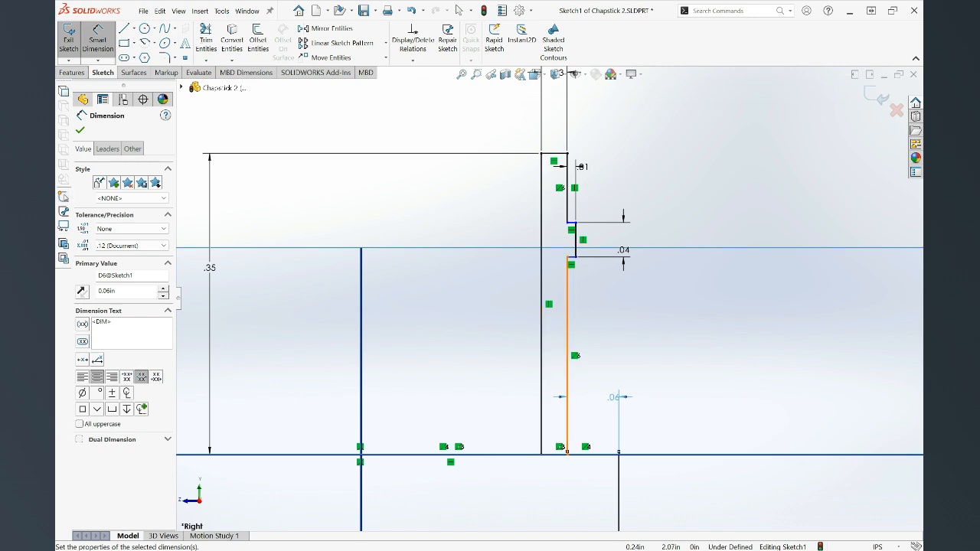
# - Dimension the vertical neck edge below the tab and set its length to 0.12 in
pyautogui.click(567, 337)
pyautogui.click(713, 328)
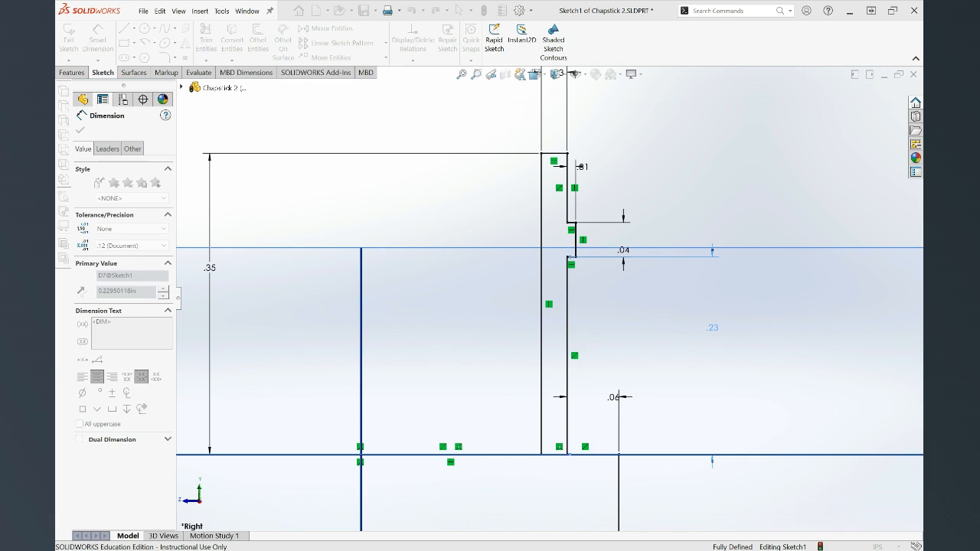
pyautogui.press('Return')
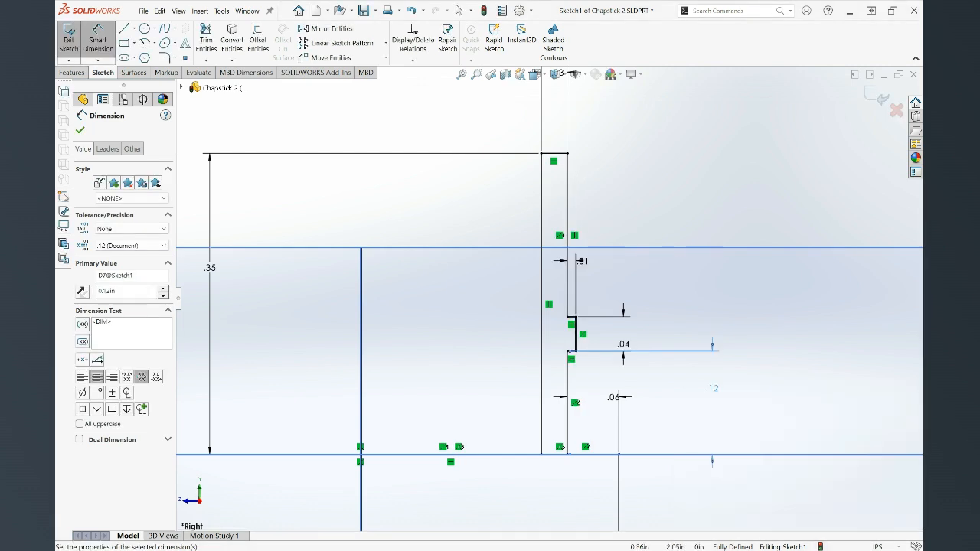
# - Try to dimension the neck's outer vertical edge above the tab
pyautogui.scroll(1, 553, 297)
pyautogui.scroll(1, 543, 298)
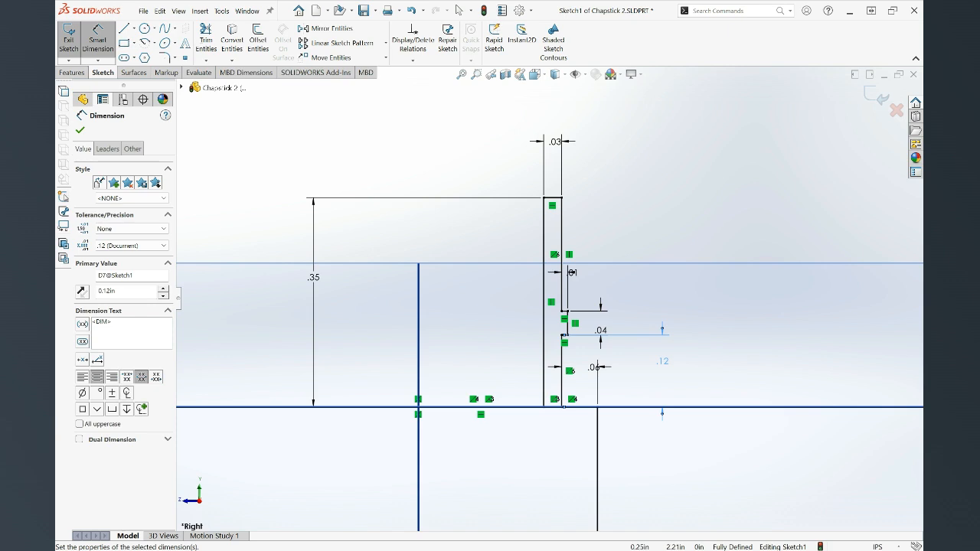
pyautogui.click(562, 255)
pyautogui.click(609, 234)
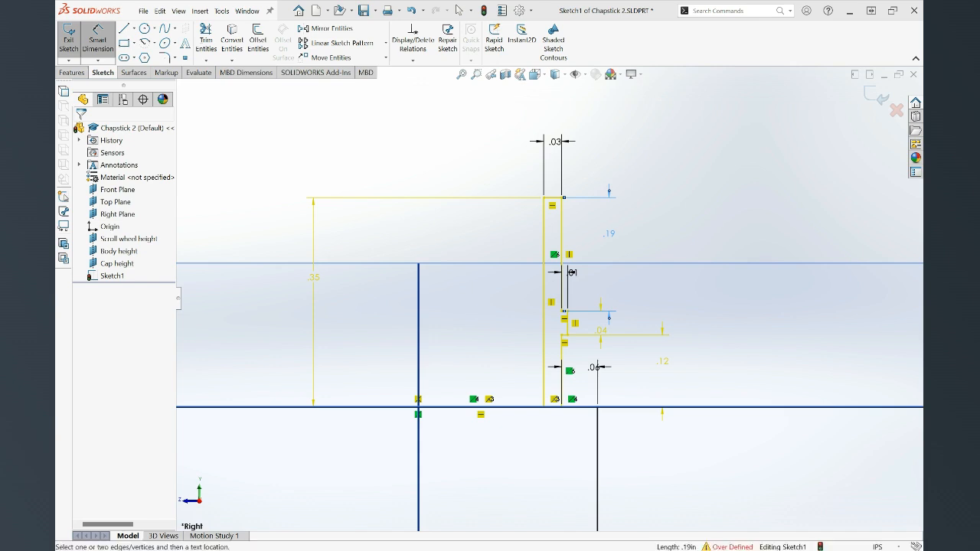
pyautogui.press('Escape')
pyautogui.press('Escape')
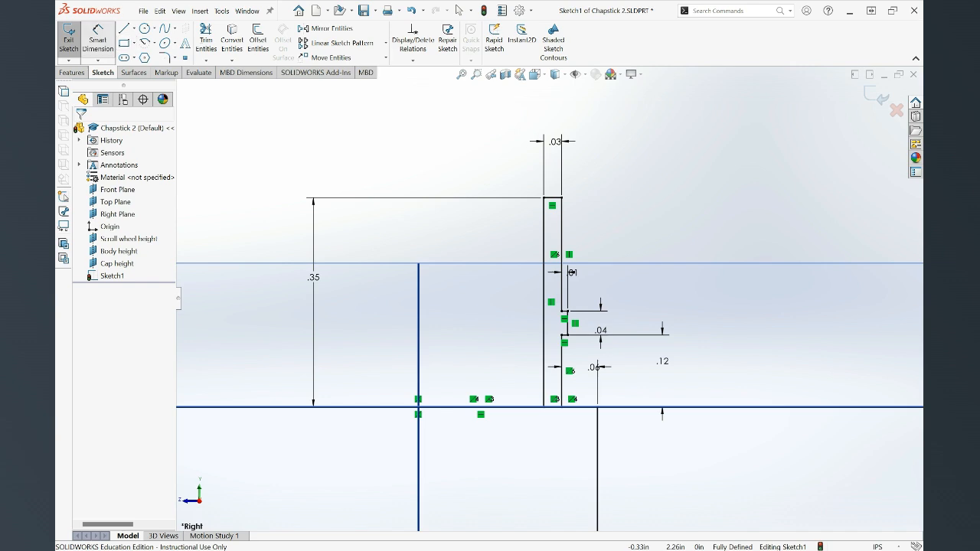
# - Finish the profile sketch and save the part
pyautogui.click(98, 40)
pyautogui.press('z')
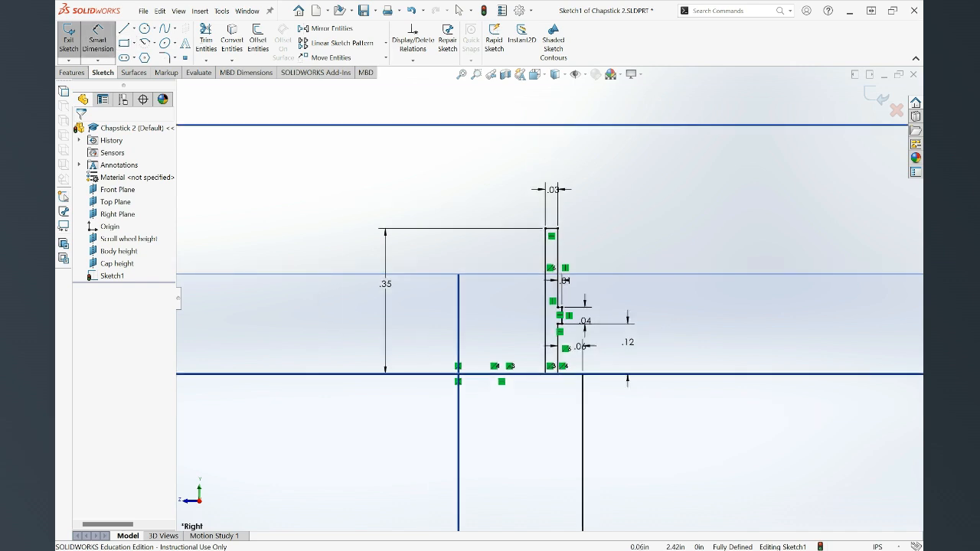
pyautogui.click(875, 95)
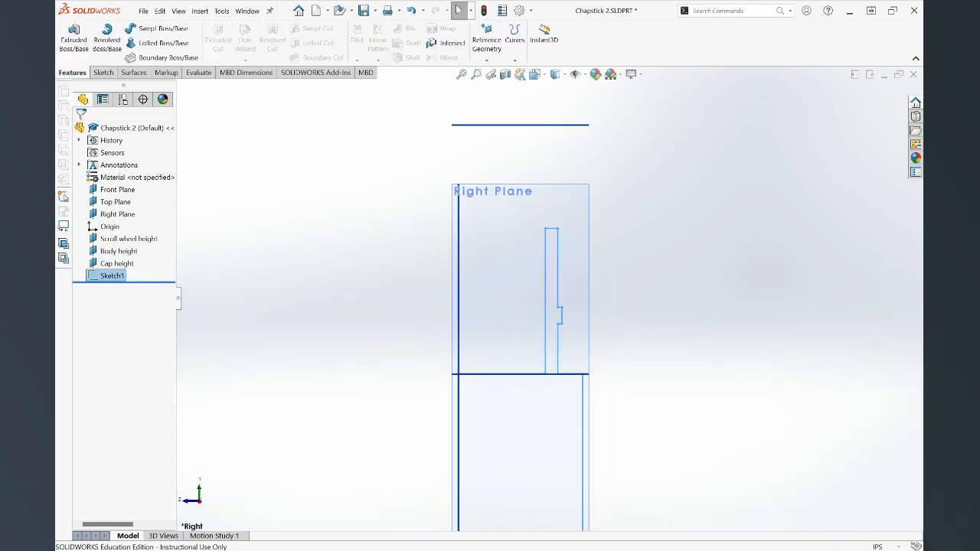
pyautogui.hotkey('ctrl', 's')
# - Revolve the profile sketch 360 degrees about the long inner vertical line of the body to create the solid
pyautogui.press('z')
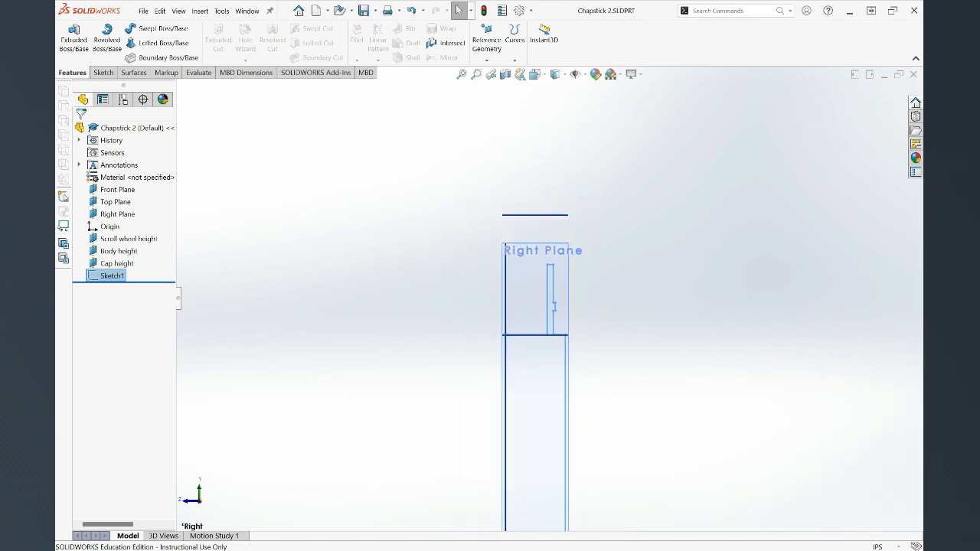
pyautogui.press('z')
pyautogui.scroll(2, 564, 487)
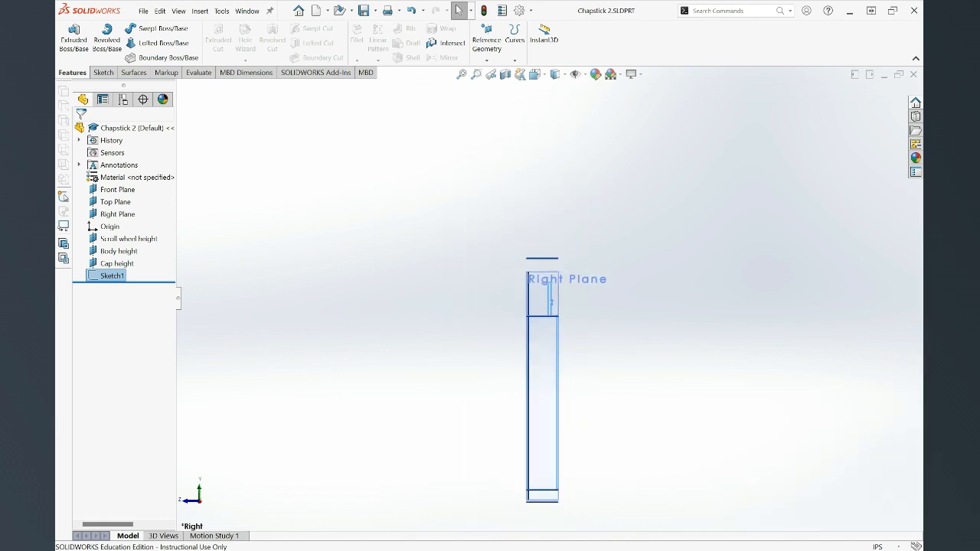
pyautogui.scroll(-2, 564, 487)
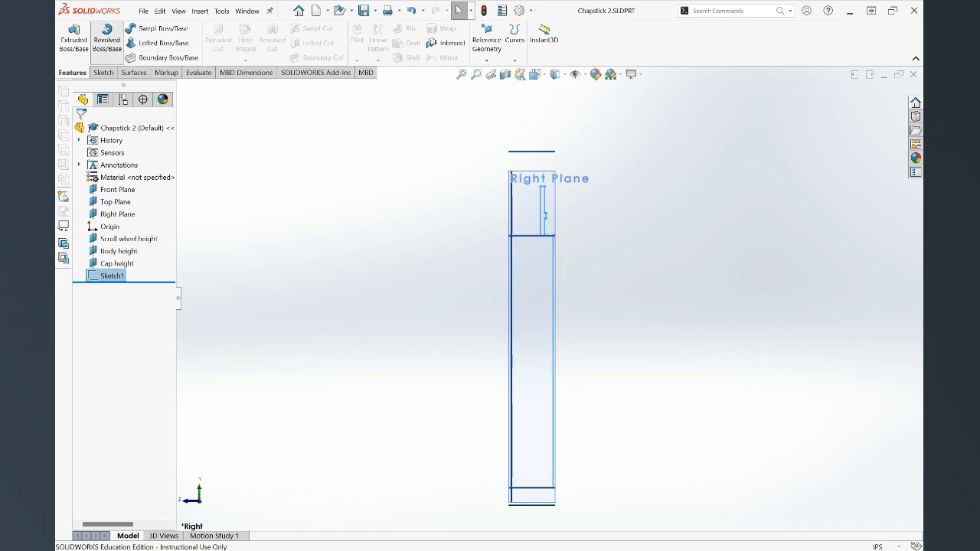
pyautogui.click(106, 38)
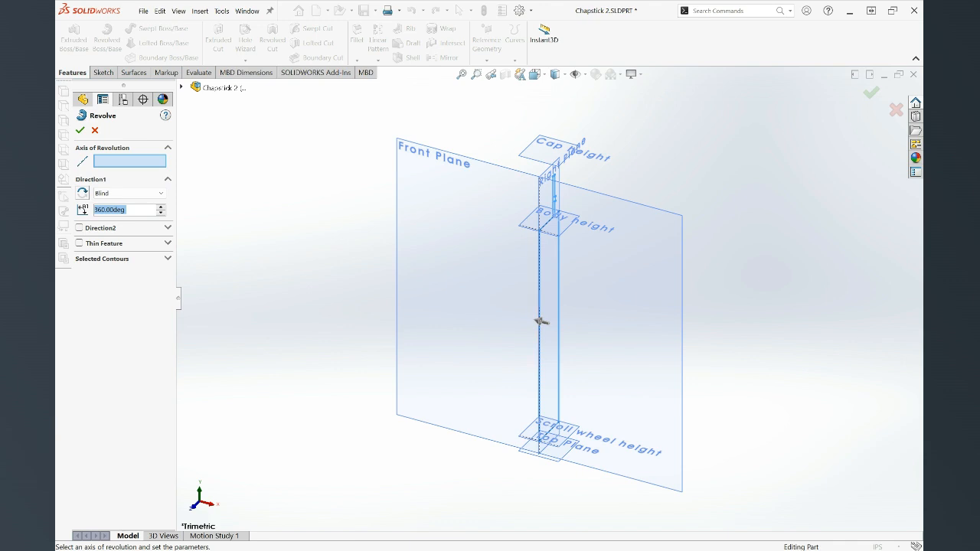
pyautogui.moveTo(612, 337)
pyautogui.mouseDown(button='middle')
pyautogui.moveTo(624, 303)
pyautogui.moveTo(582, 303)
pyautogui.mouseUp(button='middle')
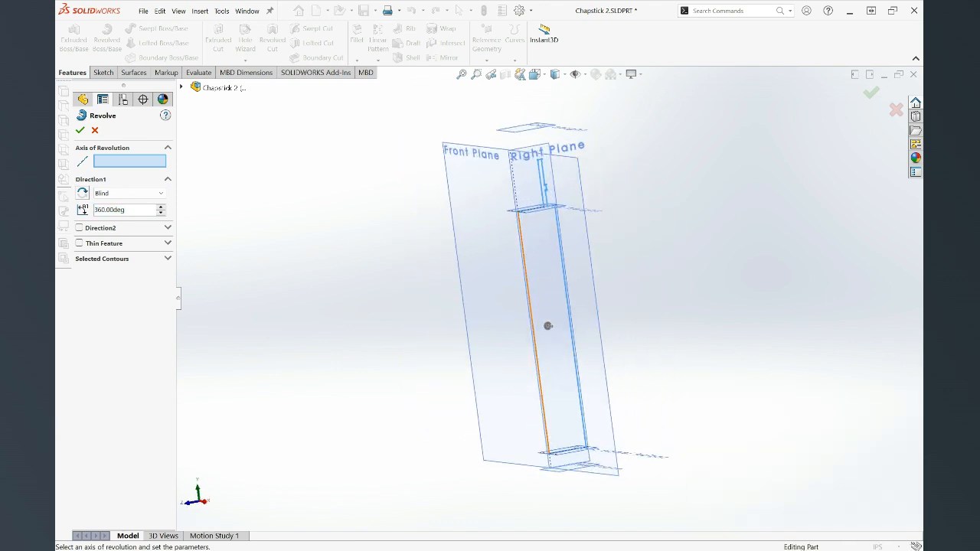
pyautogui.click(548, 326)
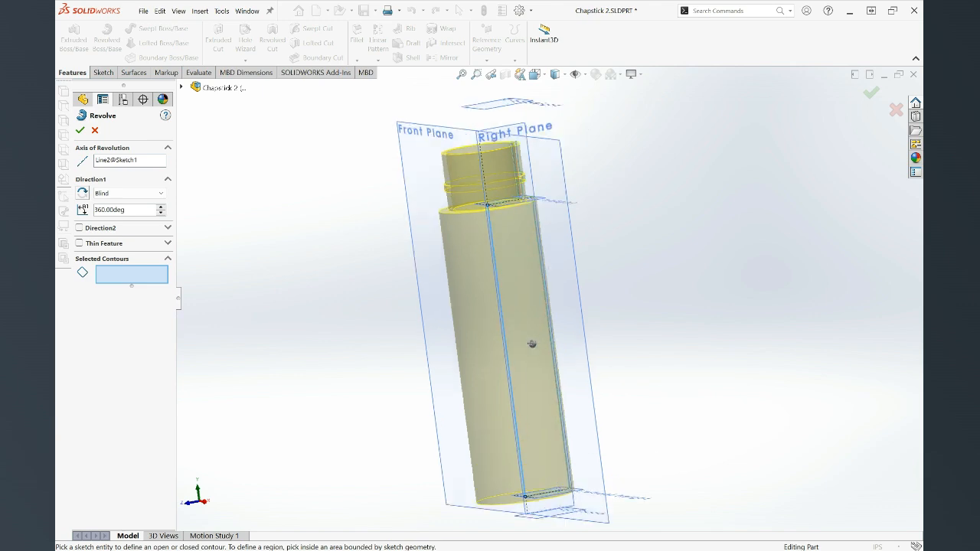
pyautogui.scroll(-5, 555, 327)
pyautogui.moveTo(428, 418); pyautogui.dragTo(432, 399, button='middle')
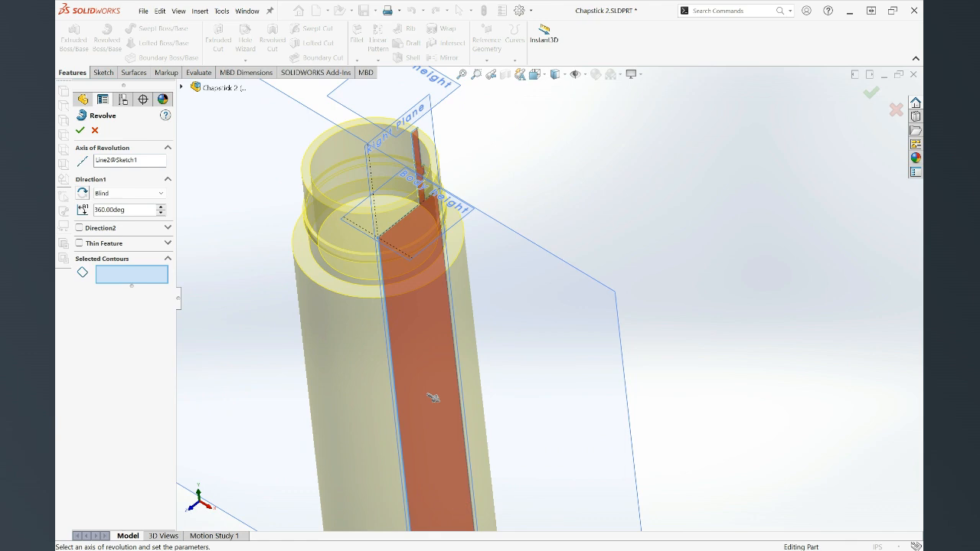
pyautogui.scroll(5, 483, 357)
pyautogui.moveTo(496, 349); pyautogui.dragTo(492, 352, button='middle')
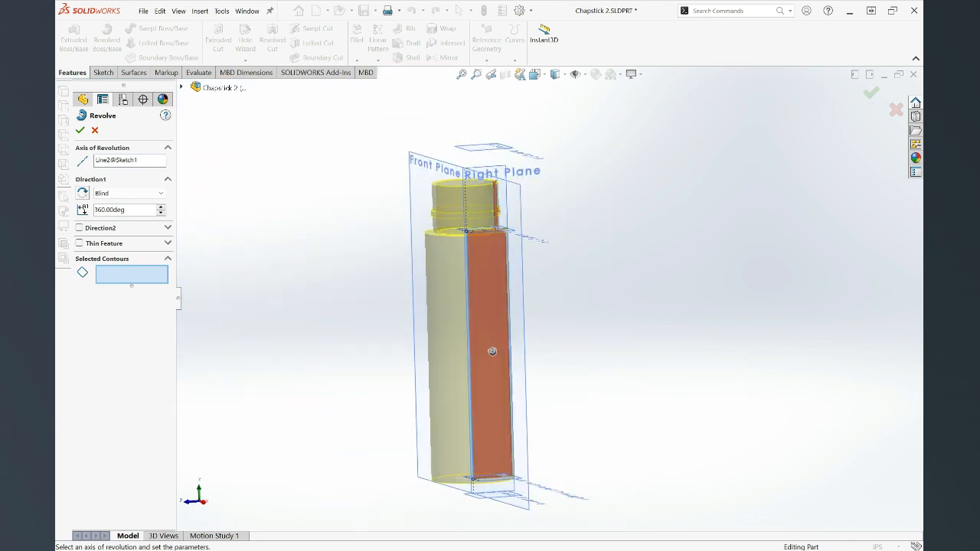
pyautogui.click(80, 131)
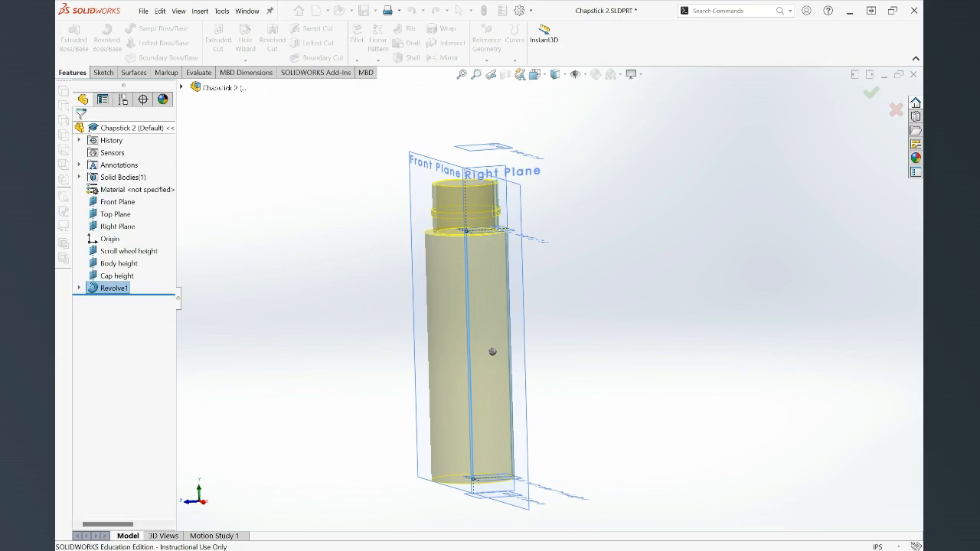
# - Examine the revolved body, its hollow neck and the snap ring from several angles
pyautogui.moveTo(475, 322)
pyautogui.mouseDown(button='middle')
pyautogui.moveTo(509, 421)
pyautogui.moveTo(505, 375)
pyautogui.moveTo(478, 310)
pyautogui.mouseUp(button='middle')
pyautogui.moveTo(475, 480)
pyautogui.mouseDown(button='middle')
pyautogui.moveTo(484, 421)
pyautogui.moveTo(474, 490)
pyautogui.mouseUp(button='middle')
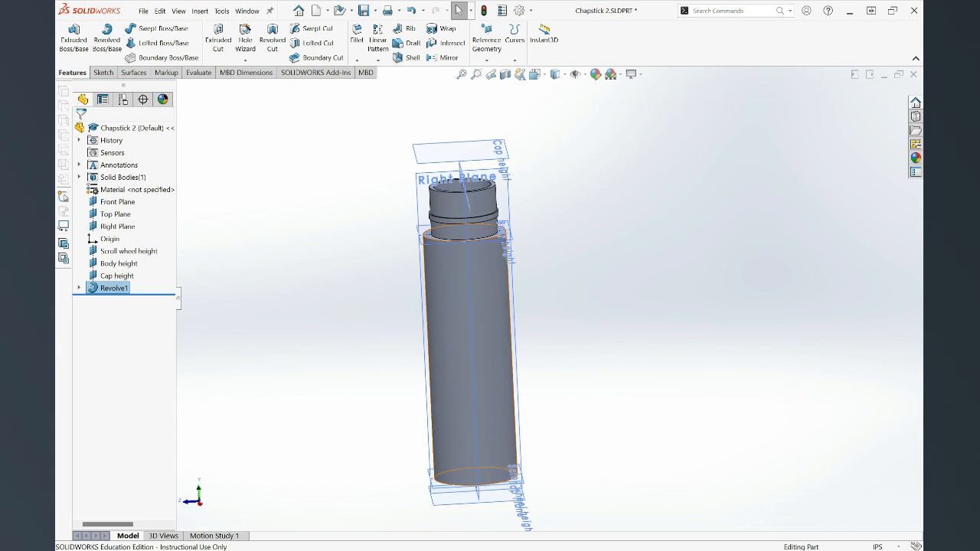
pyautogui.moveTo(476, 264)
pyautogui.mouseDown(button='middle')
pyautogui.moveTo(479, 313)
pyautogui.moveTo(490, 260)
pyautogui.mouseUp(button='middle')
pyautogui.scroll(-3, 476, 256)
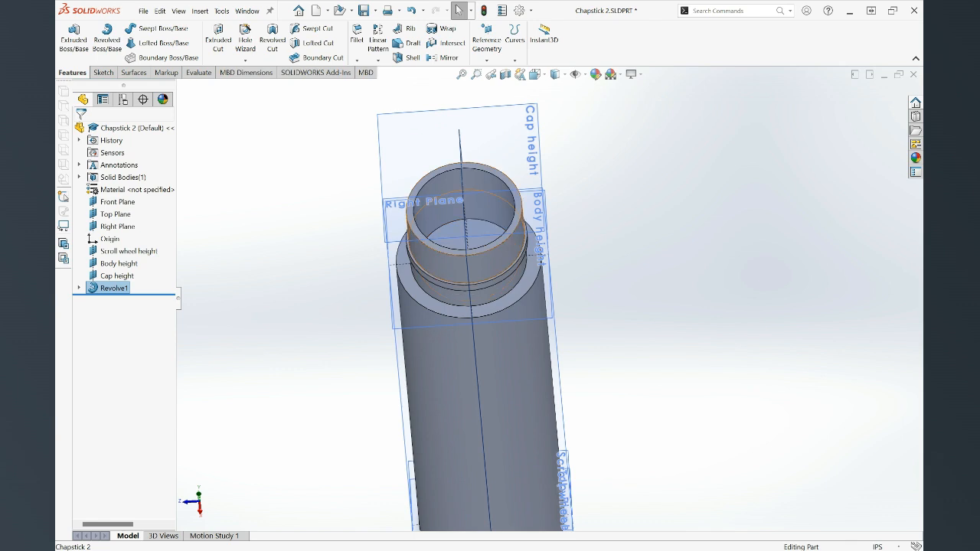
pyautogui.scroll(3, 502, 230)
pyautogui.moveTo(502, 229); pyautogui.dragTo(525, 263, button='middle')
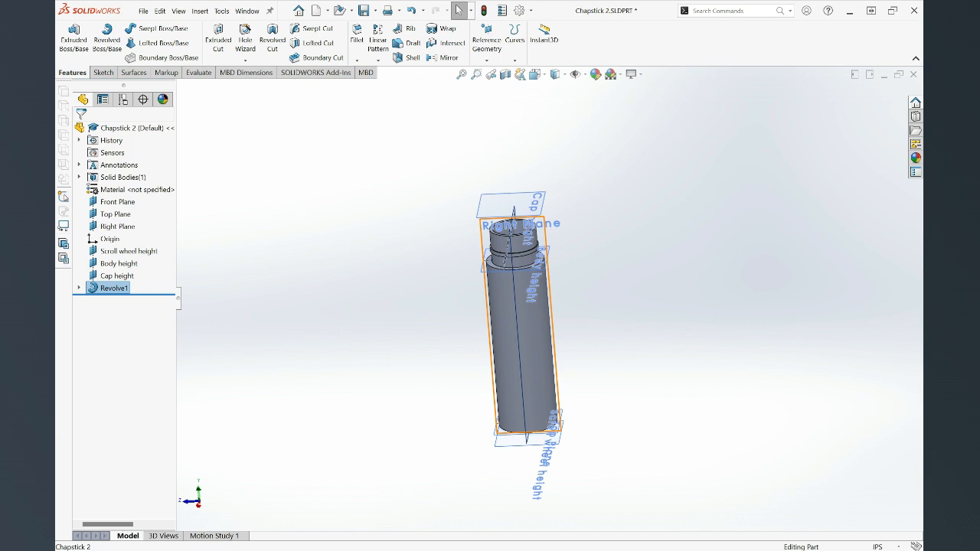
# - Start a sketch on the Right Plane and draw a horizontal line about 0.4 in long along the Cap height plane, starting at its midpoint
pyautogui.click(547, 243)
pyautogui.click(584, 210)
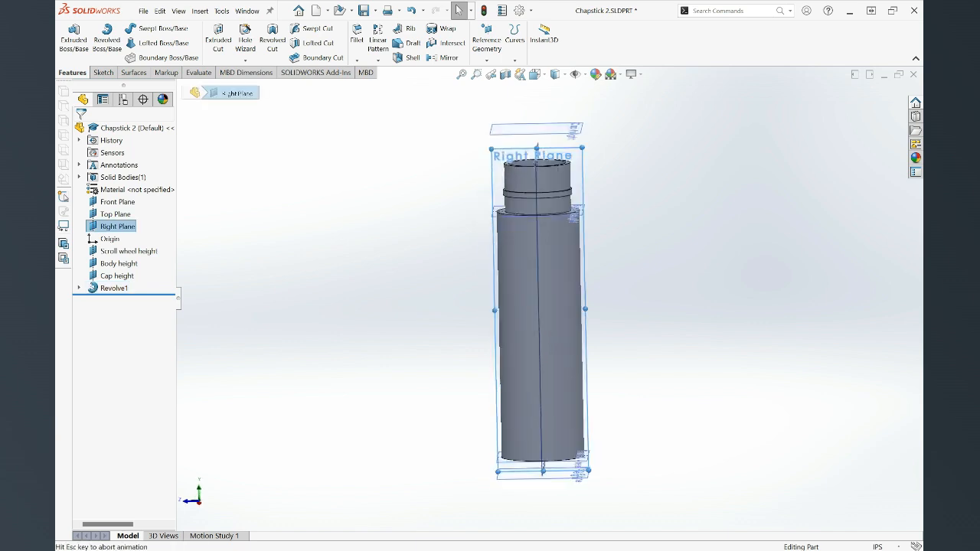
pyautogui.scroll(1, 583, 210)
pyautogui.scroll(-3, 564, 289)
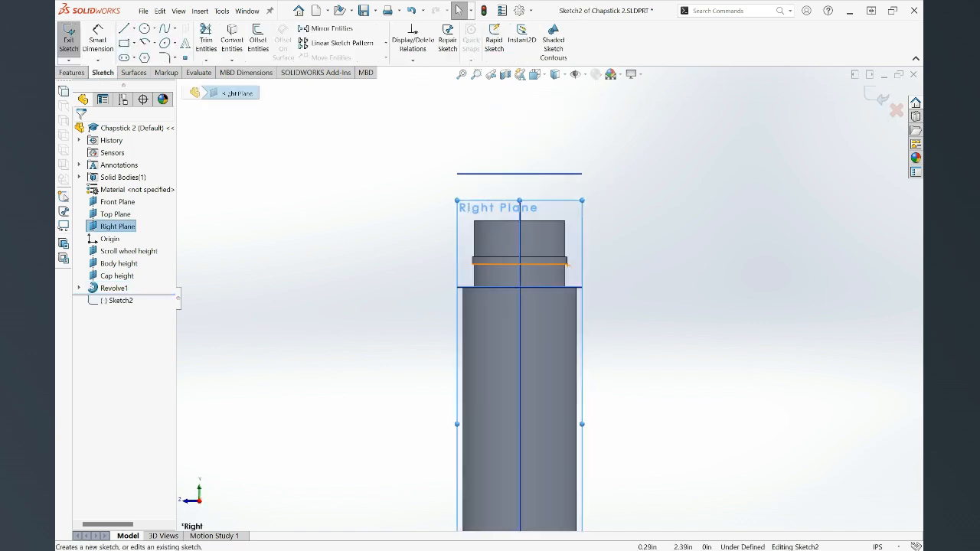
pyautogui.click(123, 29)
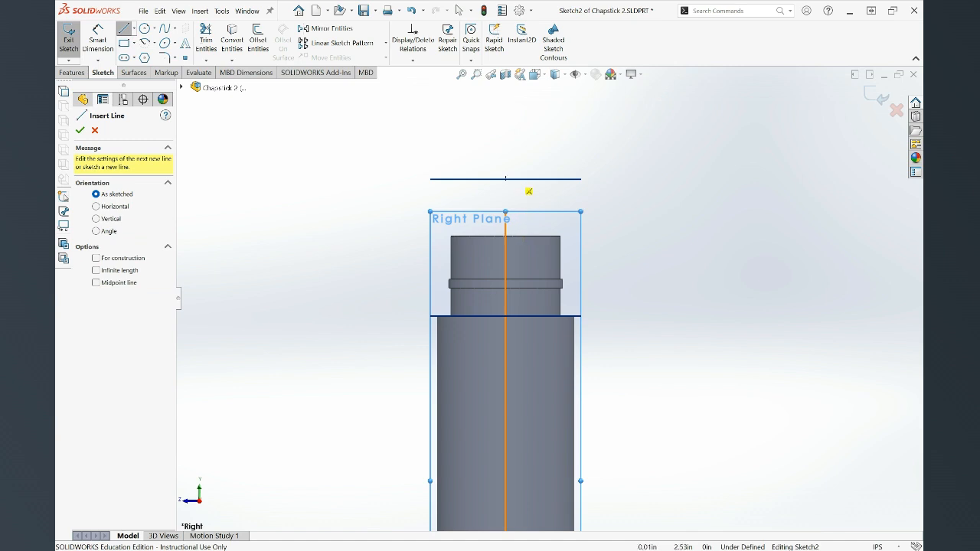
pyautogui.scroll(-5, 528, 193)
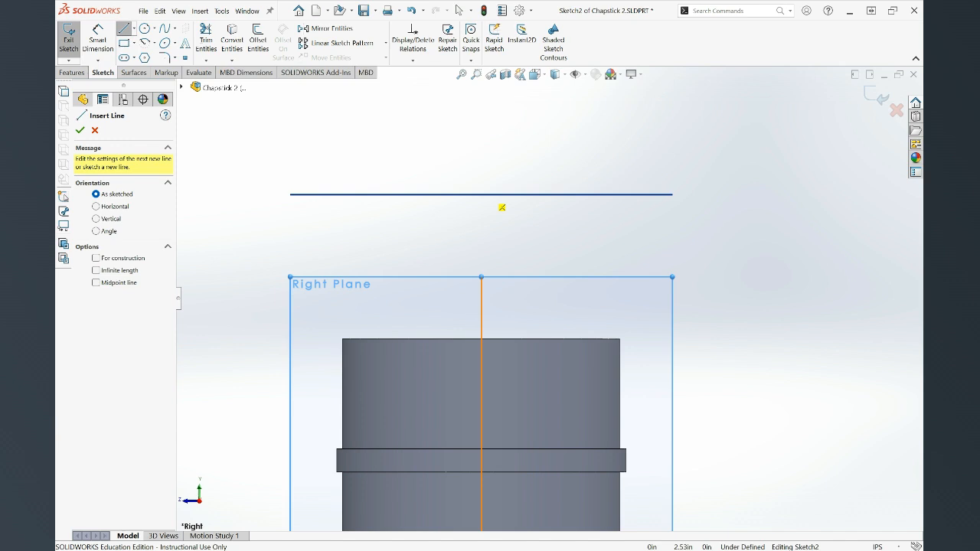
pyautogui.click(481, 194)
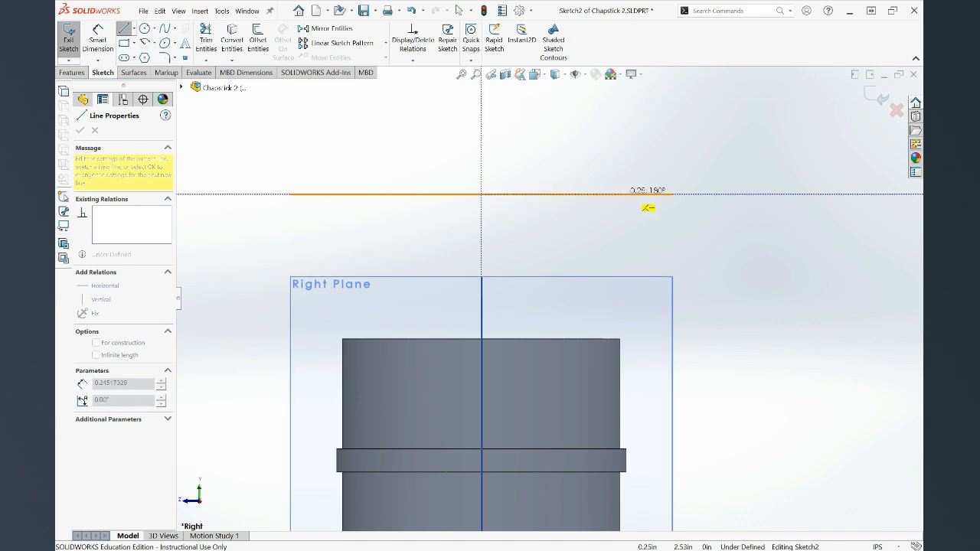
pyautogui.scroll(2, 620, 245)
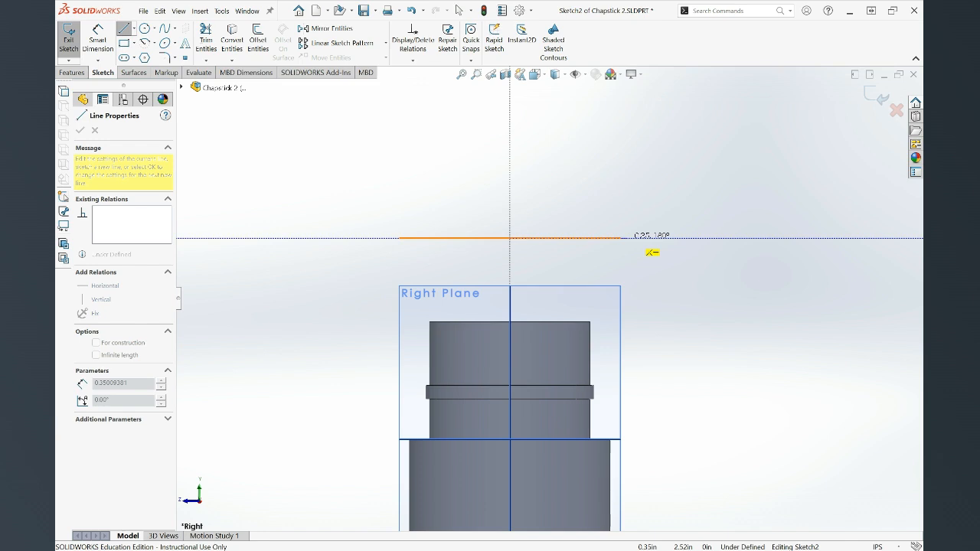
pyautogui.click(621, 239)
pyautogui.click(643, 239)
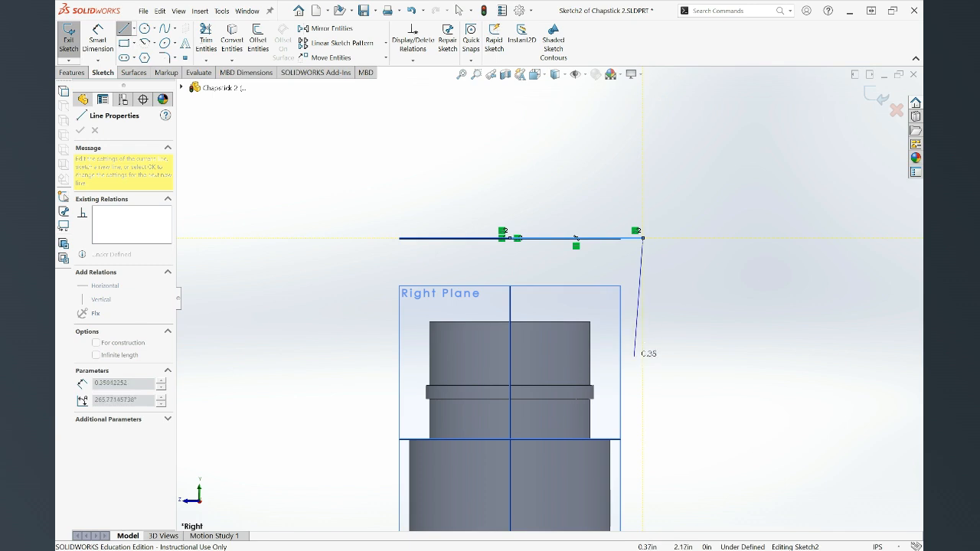
# - Draw a line from the horizontal line's outer end down to the Body height plane and make it vertical
pyautogui.scroll(3, 648, 438)
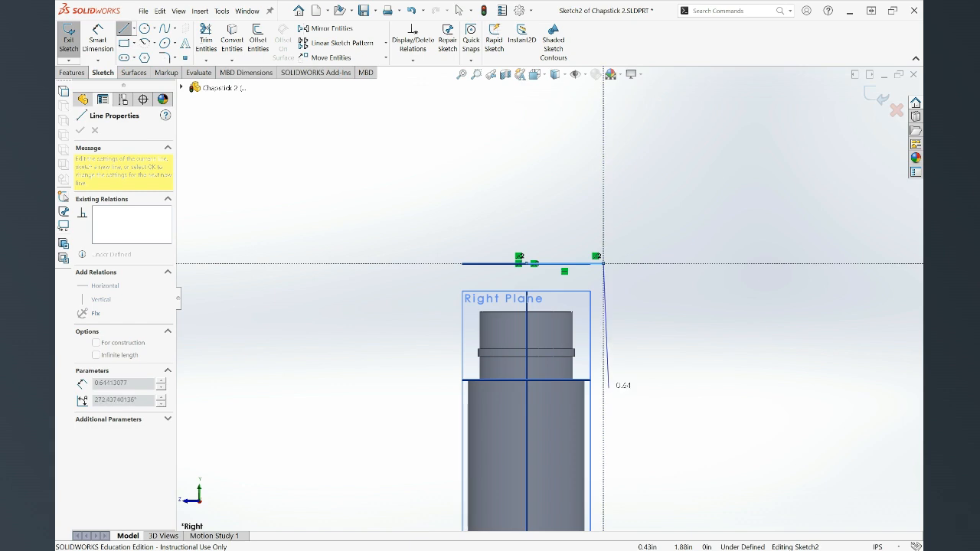
pyautogui.click(625, 377)
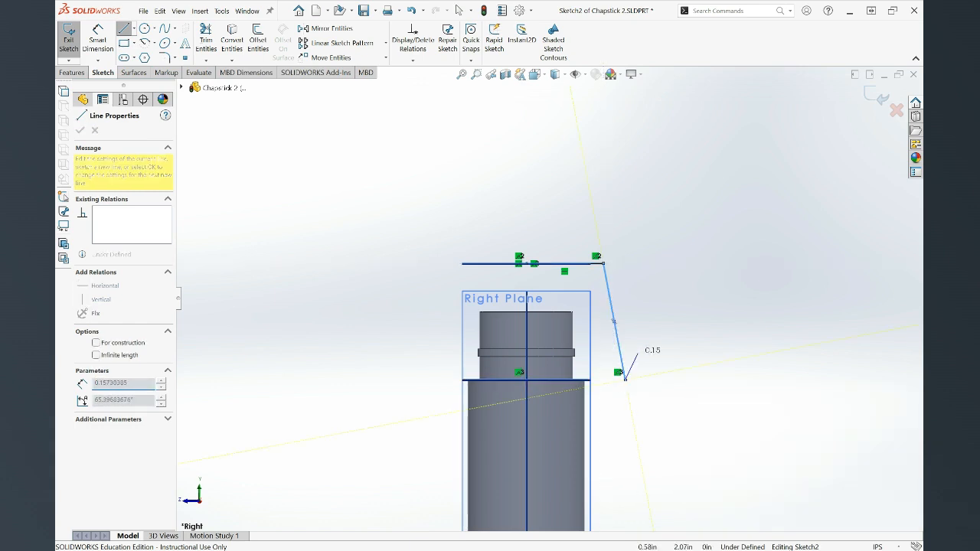
pyautogui.press('Escape')
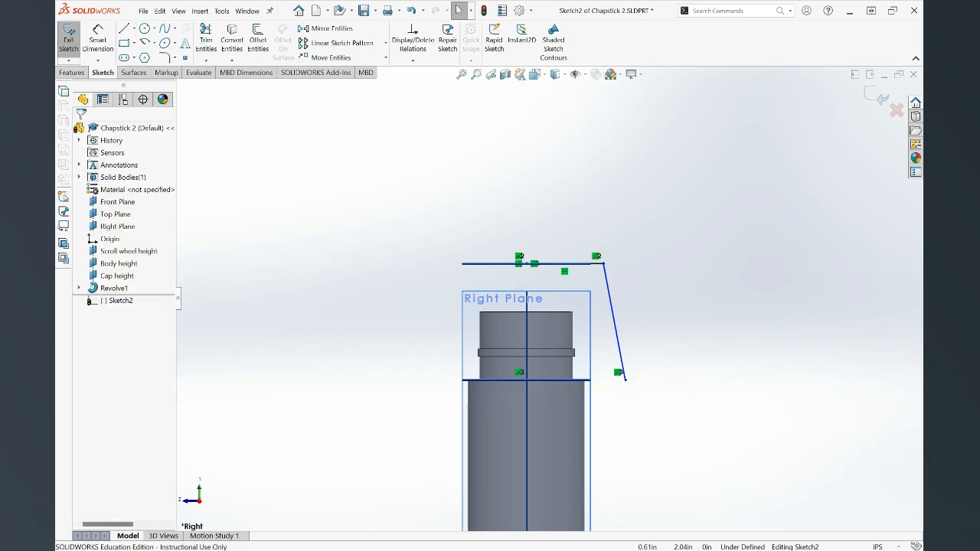
pyautogui.click(623, 372)
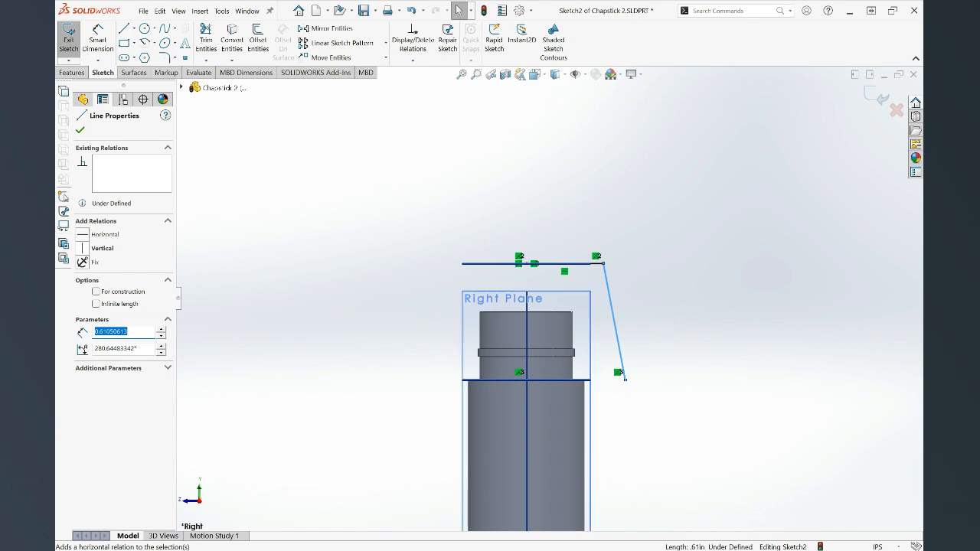
pyautogui.click(83, 248)
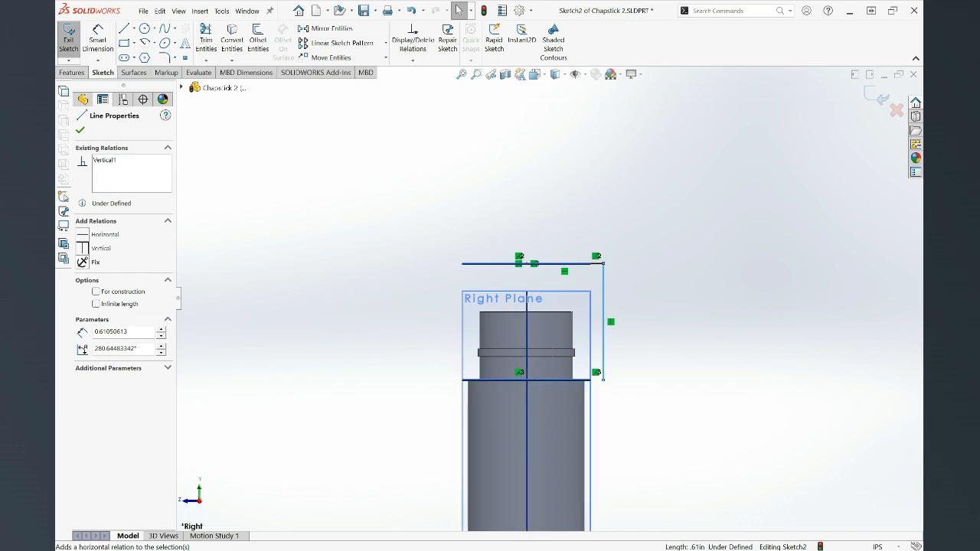
pyautogui.click(106, 160)
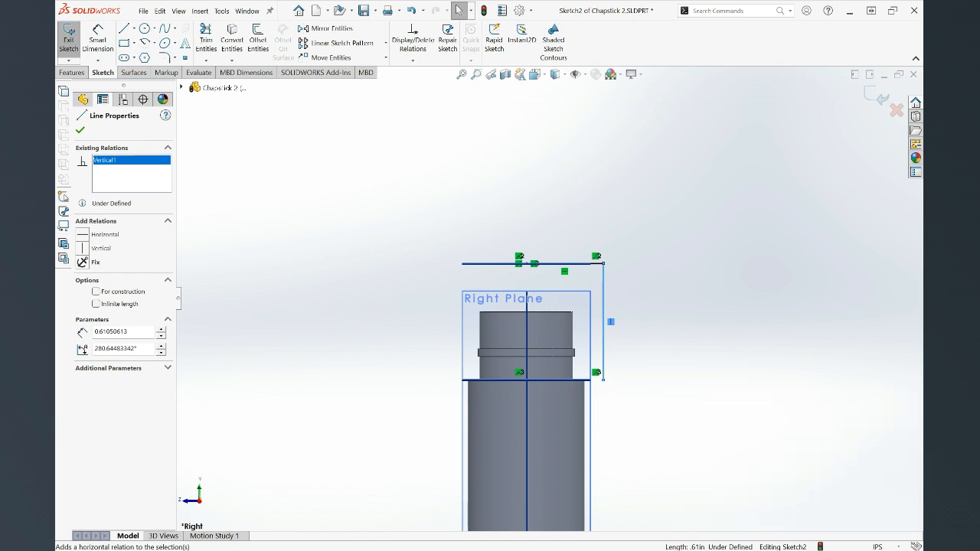
pyautogui.press('Escape')
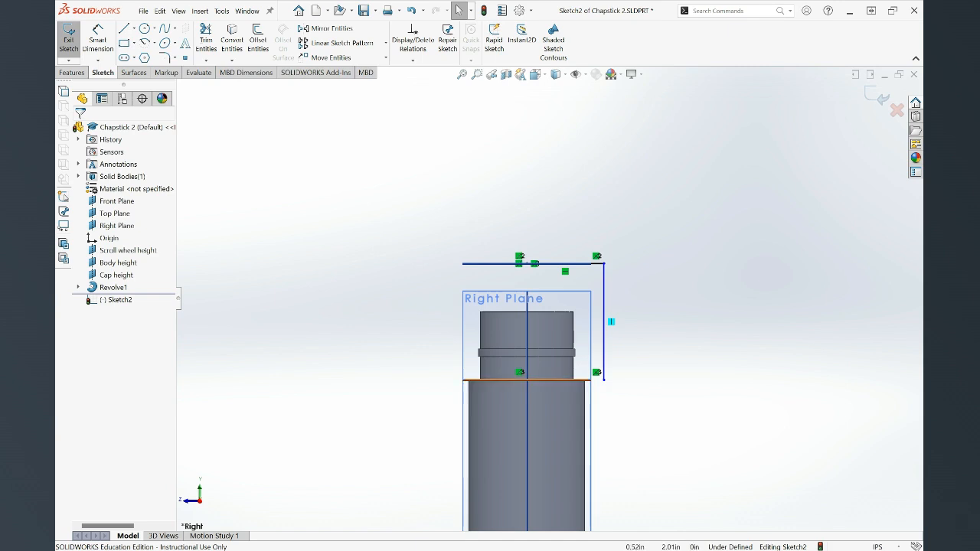
pyautogui.scroll(3, 561, 380)
pyautogui.scroll(-4, 648, 370)
pyautogui.scroll(-5, 490, 319)
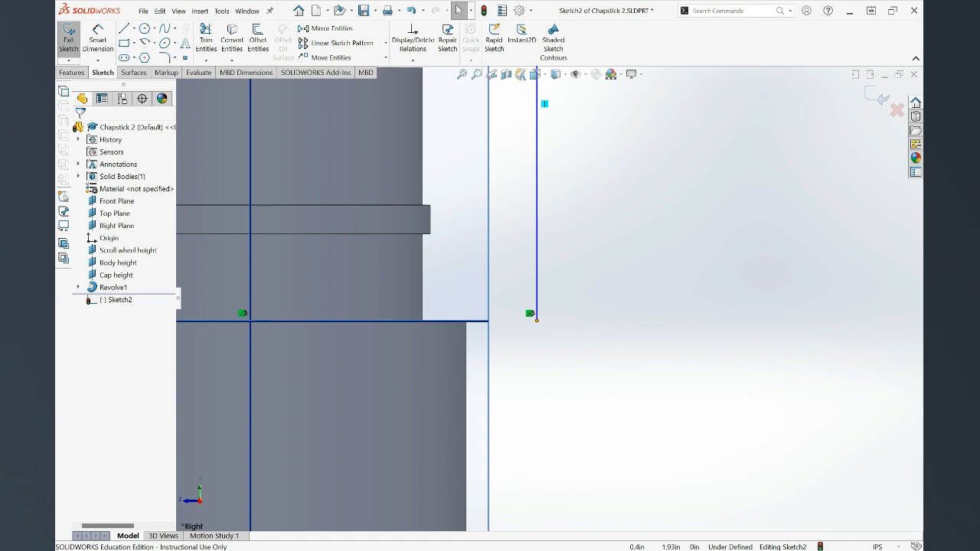
pyautogui.click(537, 320)
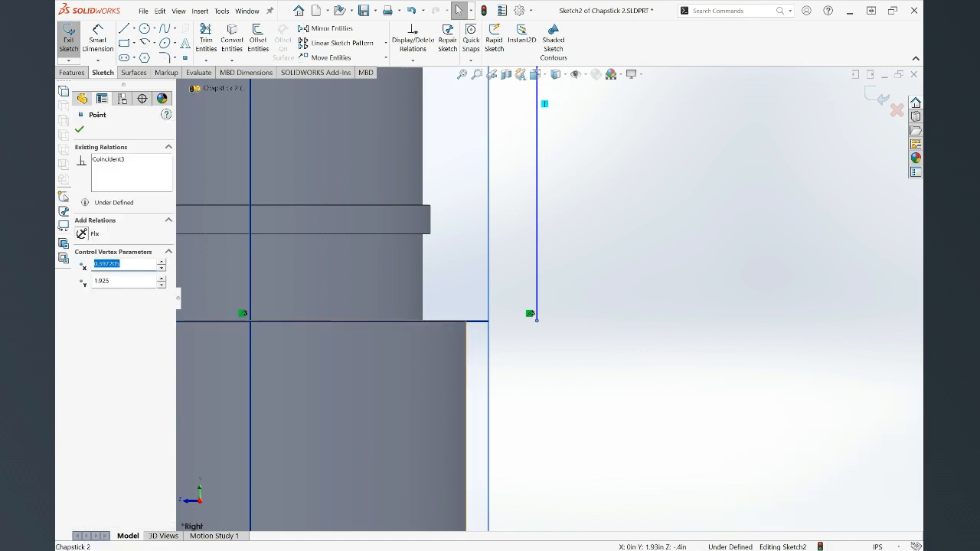
pyautogui.scroll(3, 549, 296)
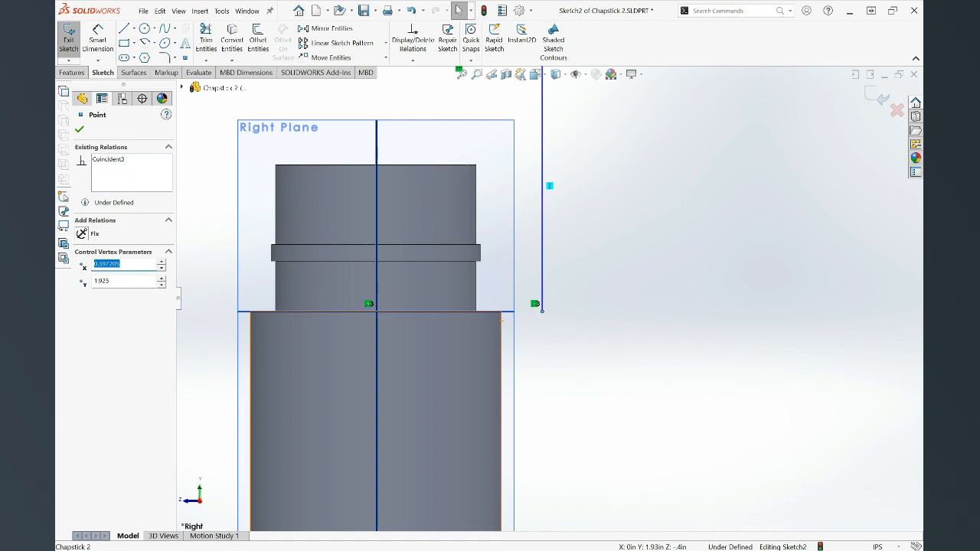
pyautogui.click(457, 365)
pyautogui.moveTo(458, 366); pyautogui.dragTo(461, 392, button='middle')
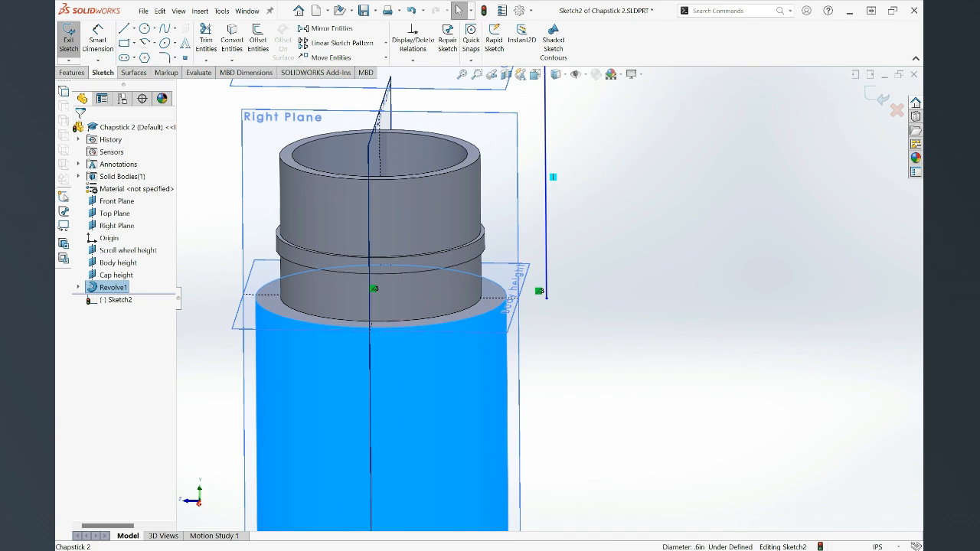
pyautogui.press('Escape')
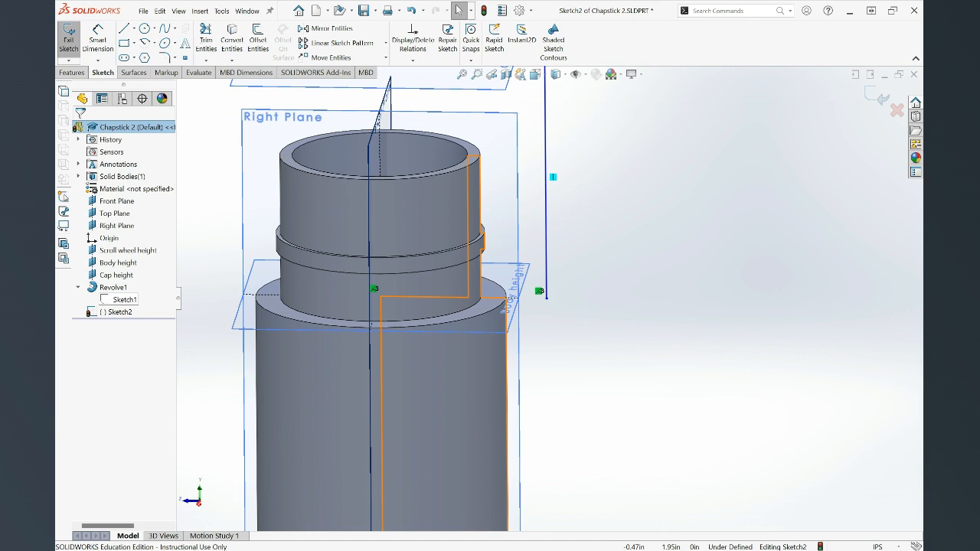
# - Show the body's profile sketch and make the cap's vertical line collinear with that profile's outer vertical line
pyautogui.click(125, 299)
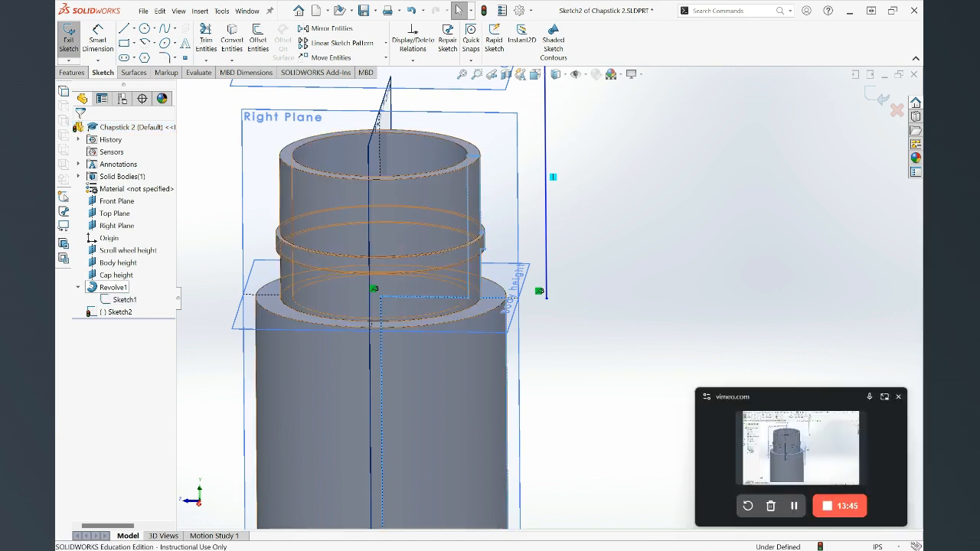
pyautogui.scroll(-2, 488, 307)
pyautogui.scroll(-4, 497, 308)
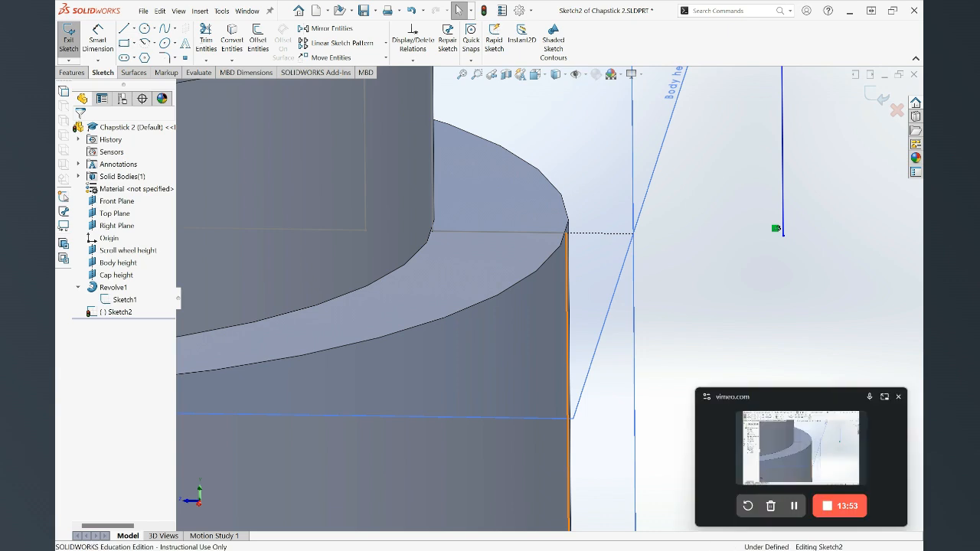
pyautogui.click(567, 322)
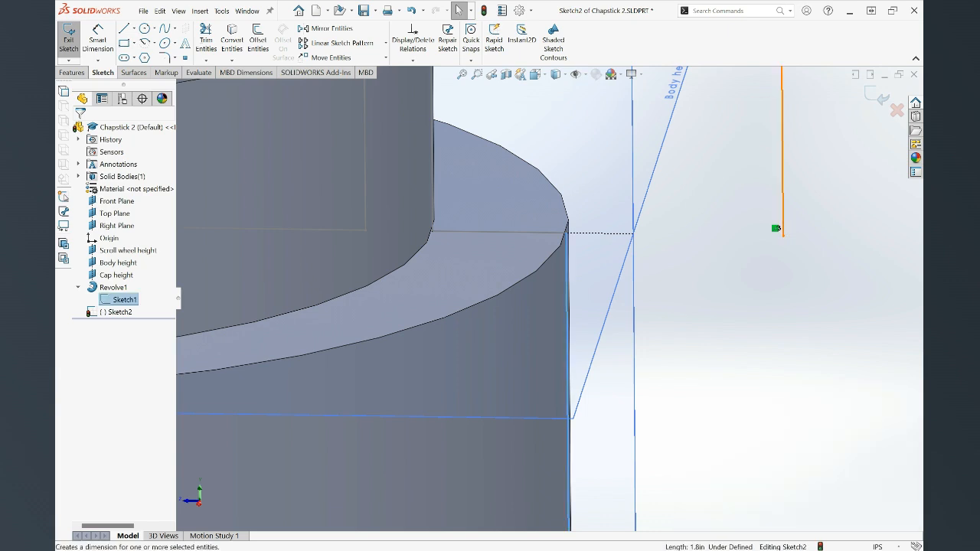
pyautogui.keyDown('ctrl'); pyautogui.click(781, 229); pyautogui.keyUp('ctrl')
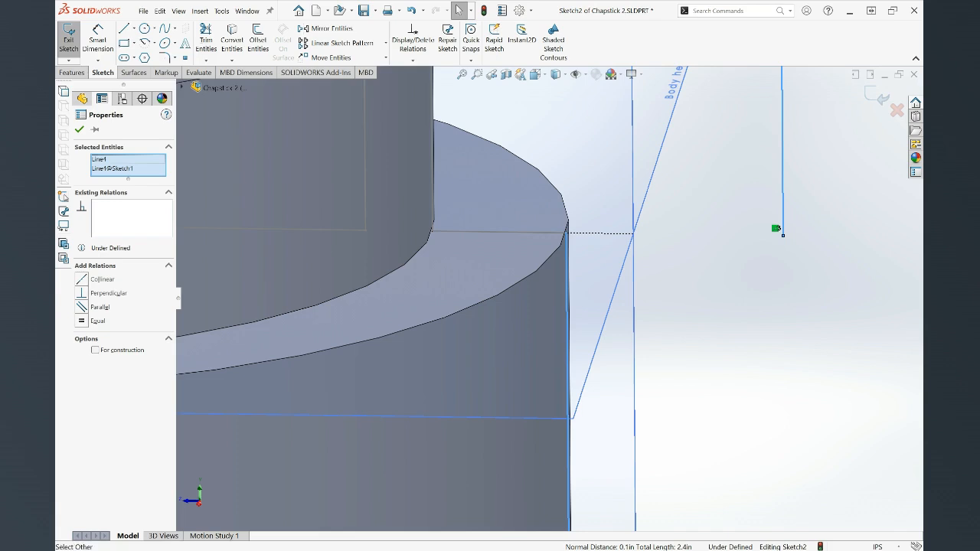
pyautogui.click(102, 279)
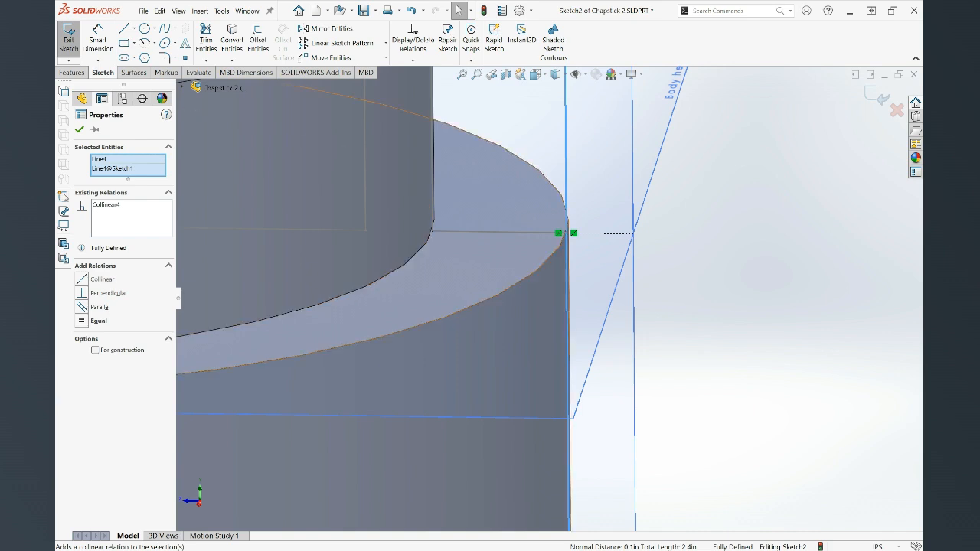
pyautogui.scroll(4, 550, 299)
pyautogui.scroll(5, 550, 275)
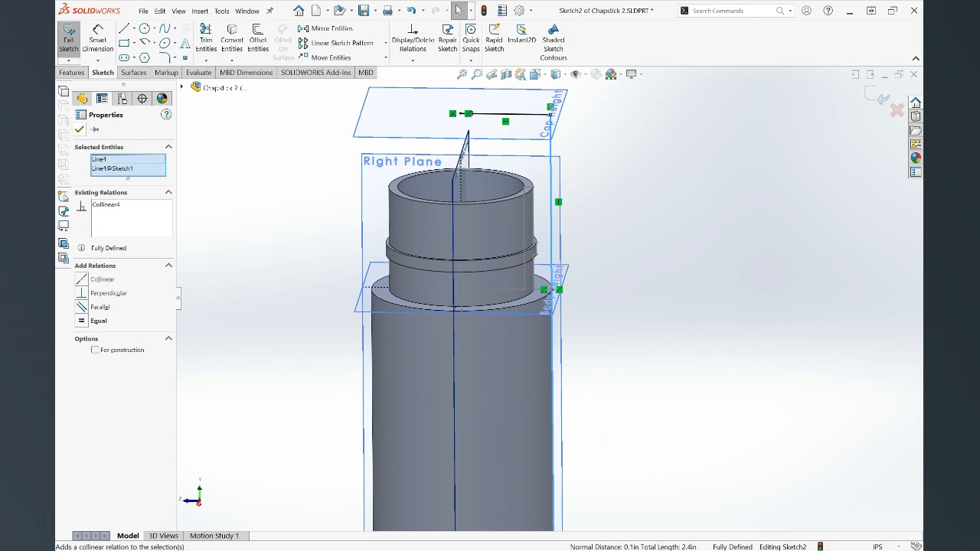
pyautogui.click(80, 129)
# - Round the cap profile's upper outer corner with a 0.10 in sketch fillet and finish the sketch
pyautogui.moveTo(490, 305); pyautogui.dragTo(500, 249, button='middle')
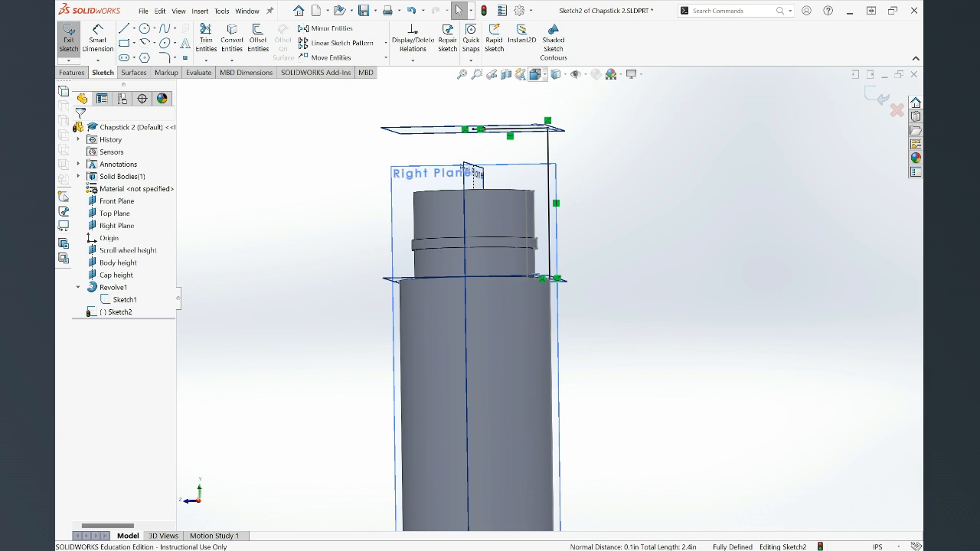
pyautogui.click(536, 74)
pyautogui.click(566, 120)
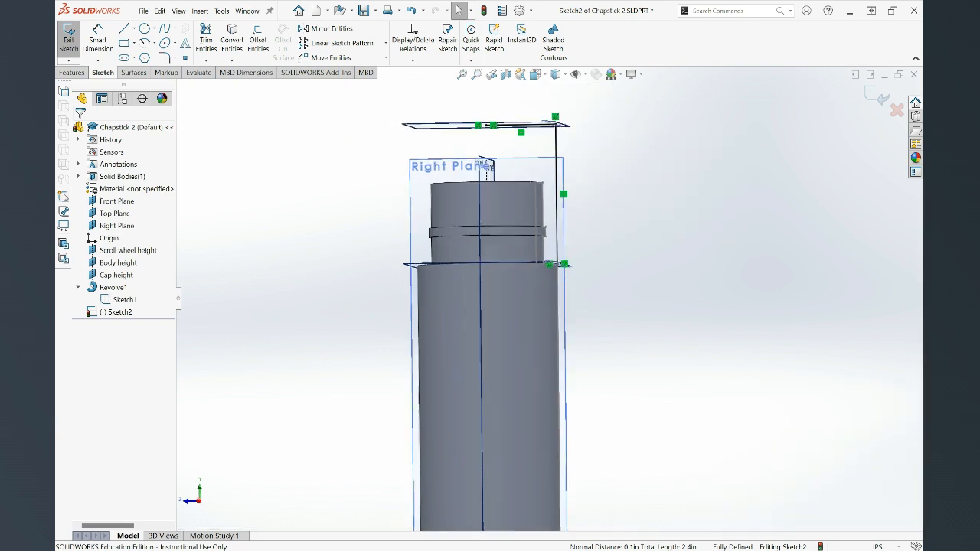
pyautogui.scroll(-6, 569, 234)
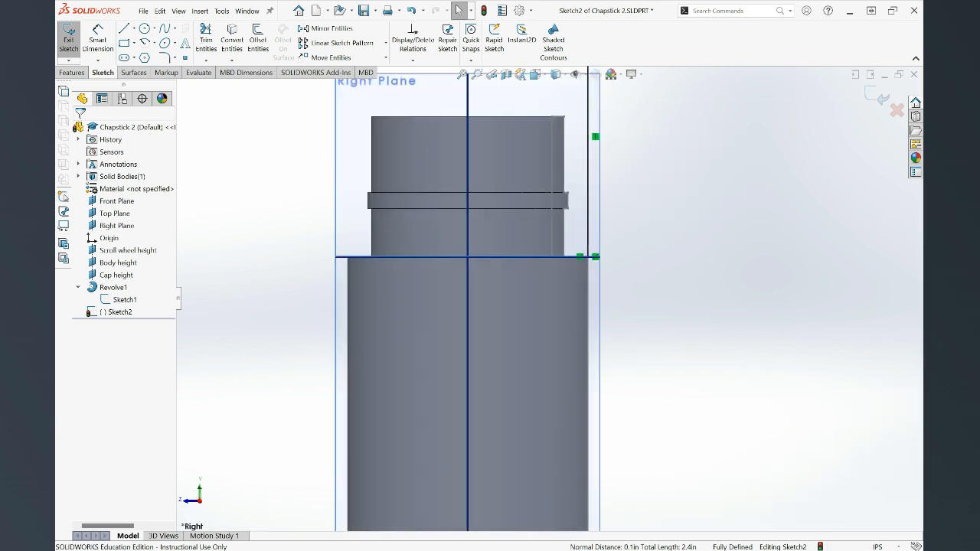
pyautogui.scroll(2, 548, 299)
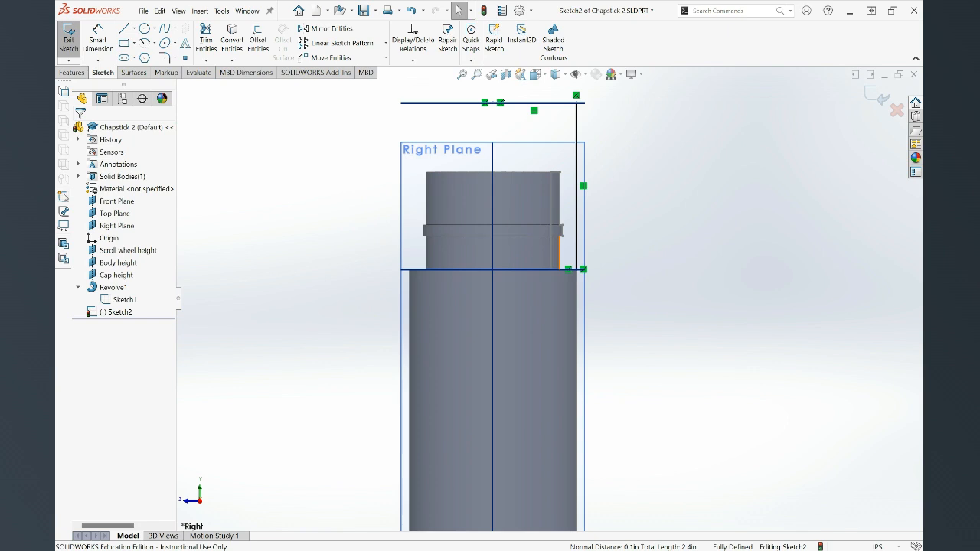
pyautogui.scroll(-3, 552, 117)
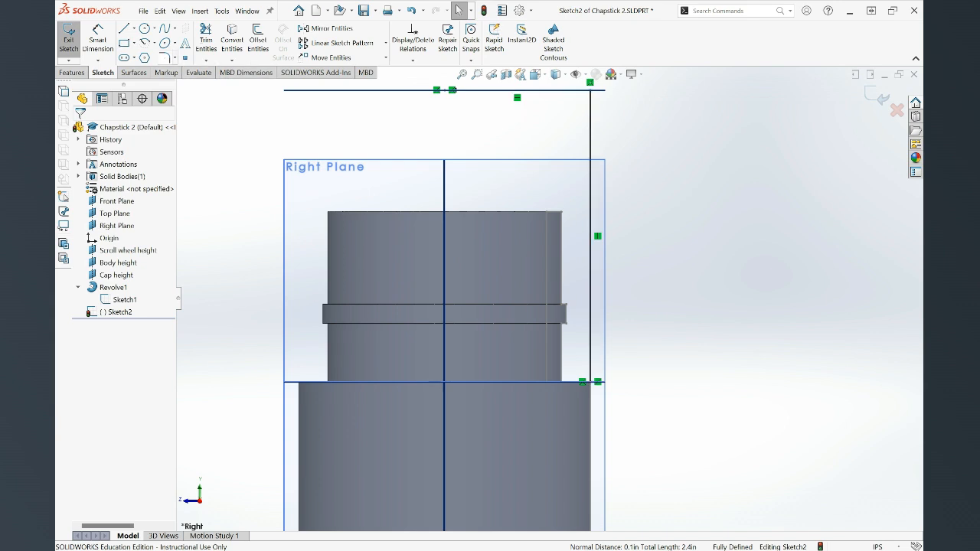
pyautogui.click(165, 57)
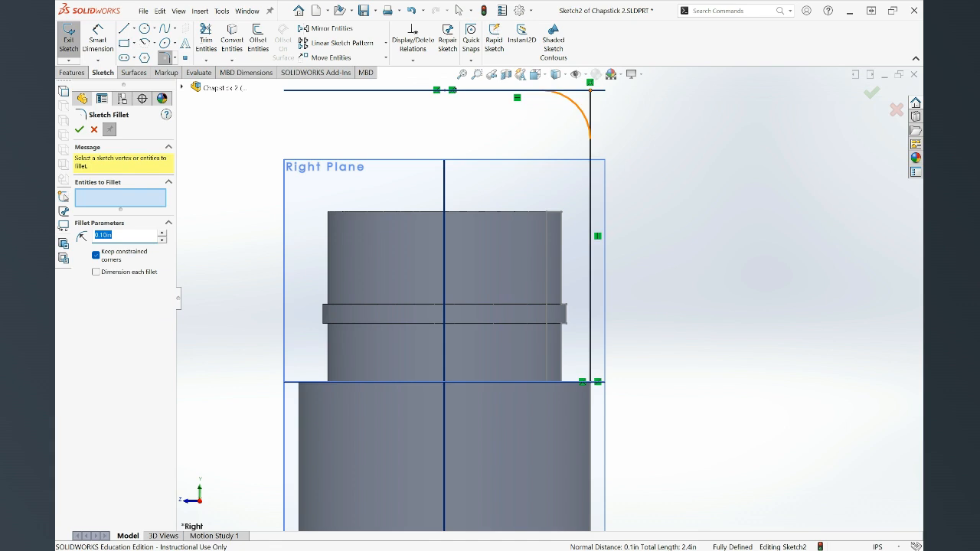
pyautogui.click(590, 90)
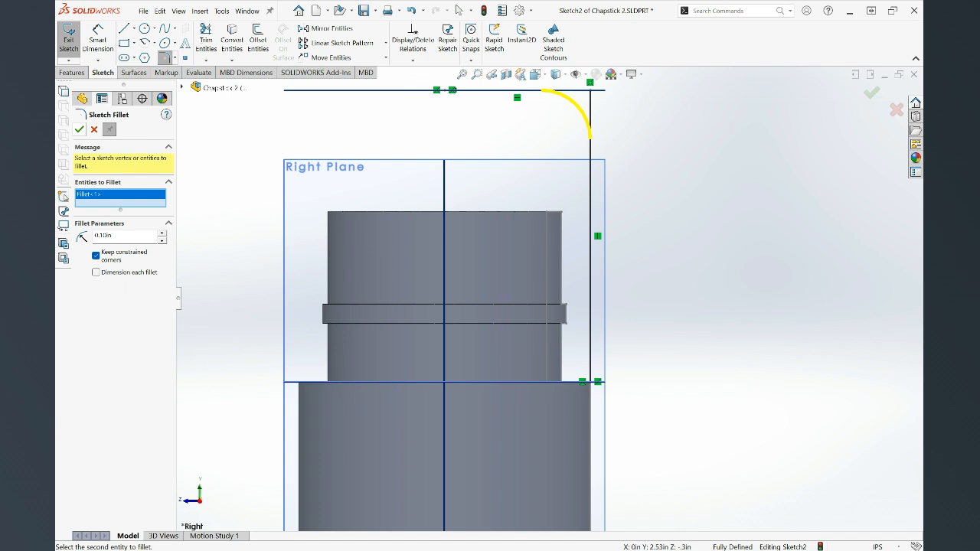
pyautogui.click(79, 130)
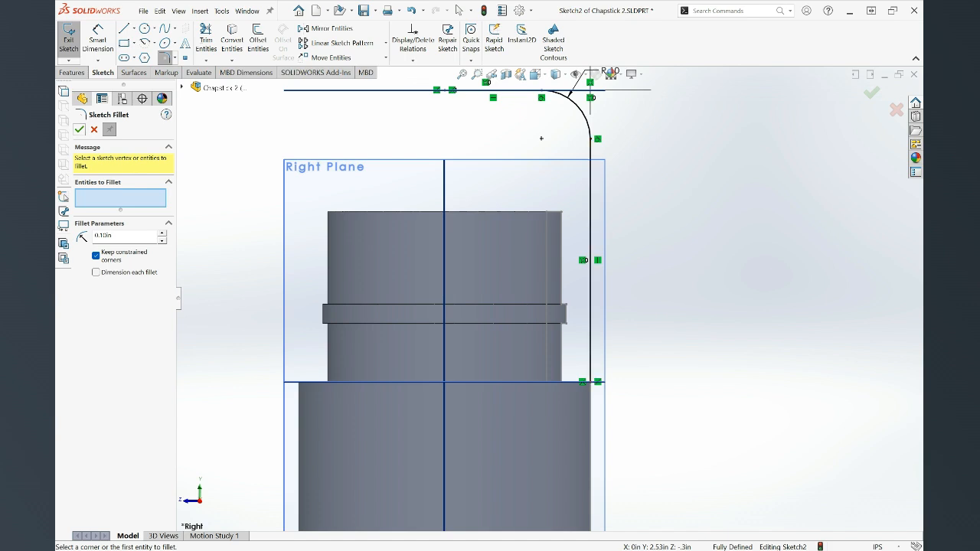
pyautogui.click(79, 129)
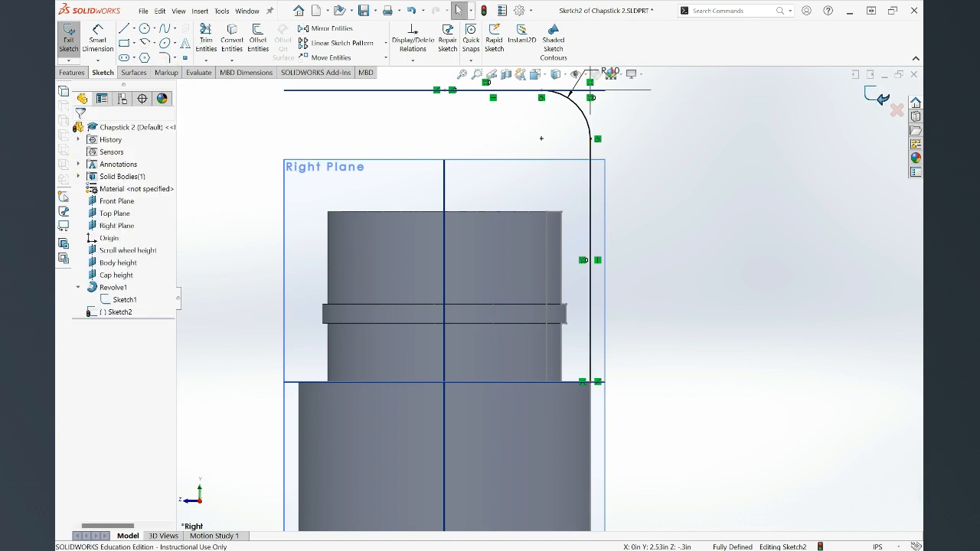
pyautogui.click(69, 40)
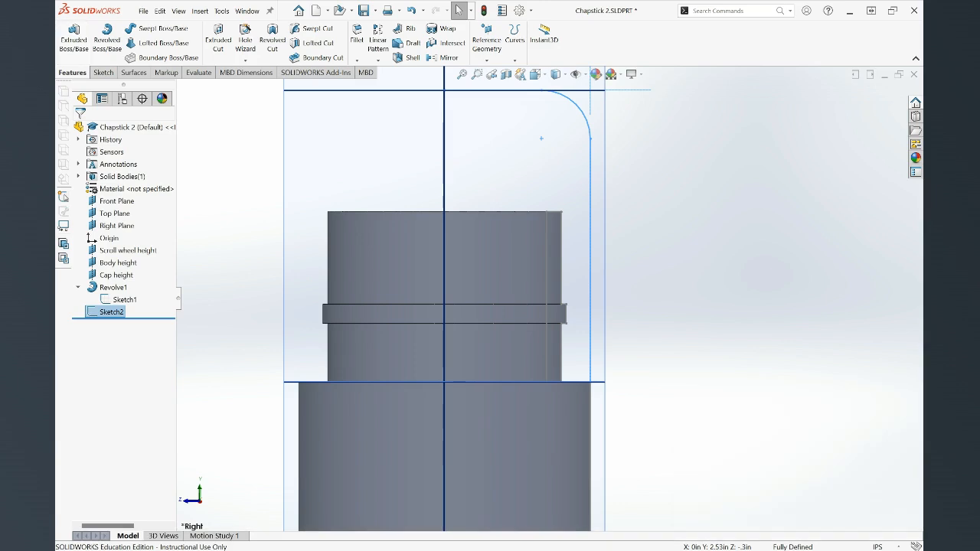
pyautogui.click(107, 37)
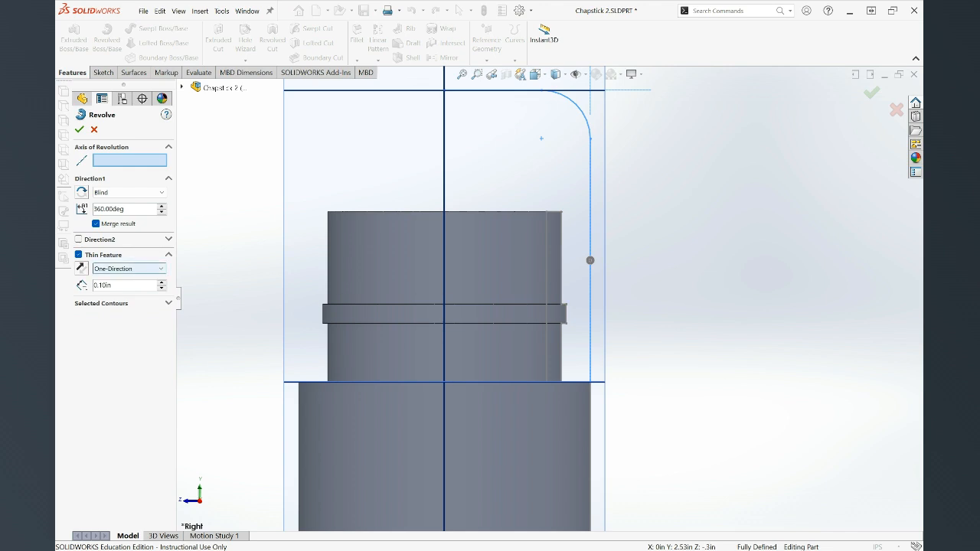
pyautogui.scroll(1, 441, 279)
pyautogui.moveTo(440, 280); pyautogui.dragTo(408, 292, button='middle')
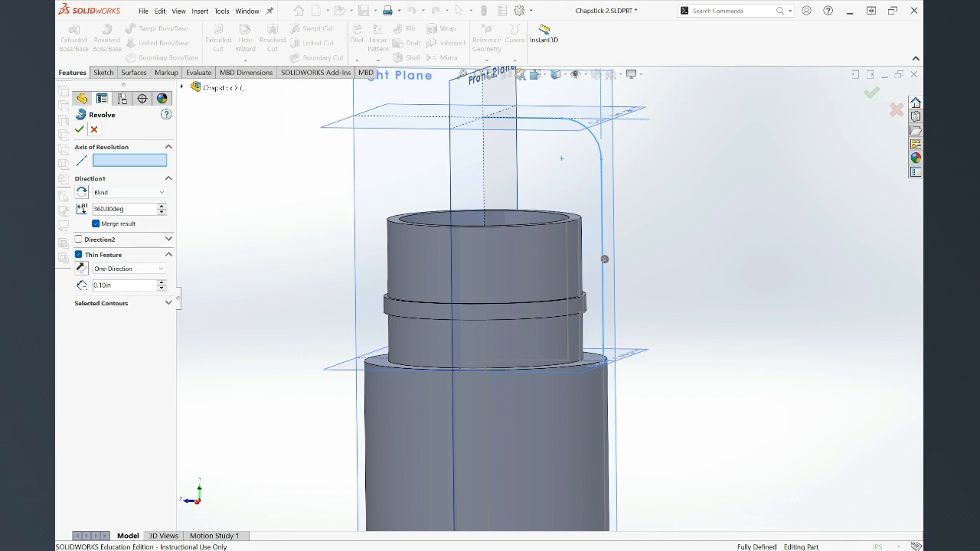
pyautogui.press('Escape')
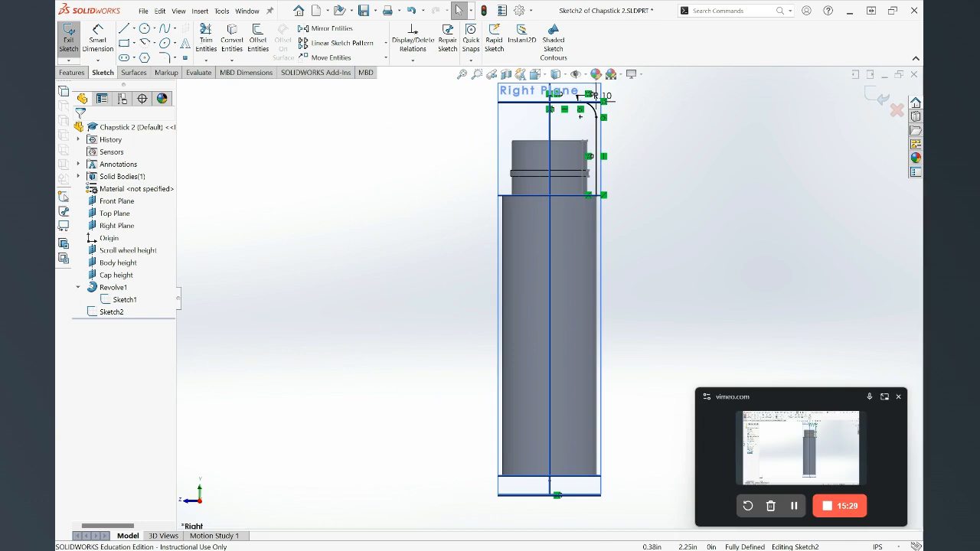
# - Offset the cap profile chain inward by 0.04 in within its sketch, keeping the offset dimension
pyautogui.scroll(-4, 574, 119)
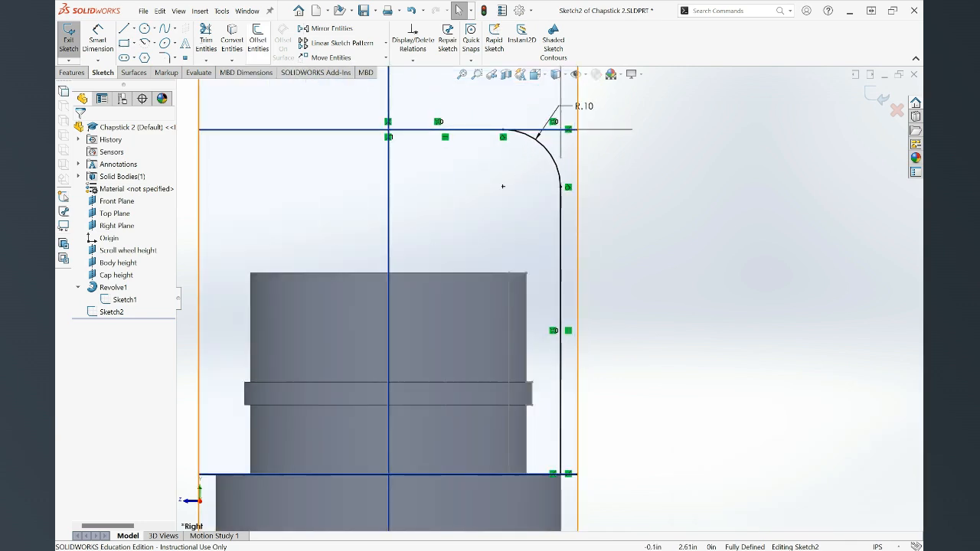
pyautogui.click(258, 42)
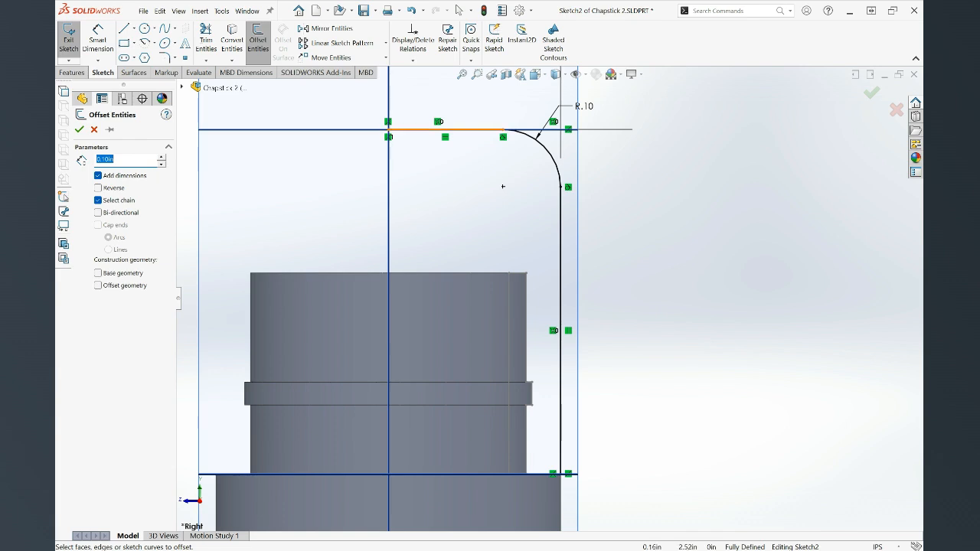
pyautogui.click(503, 187)
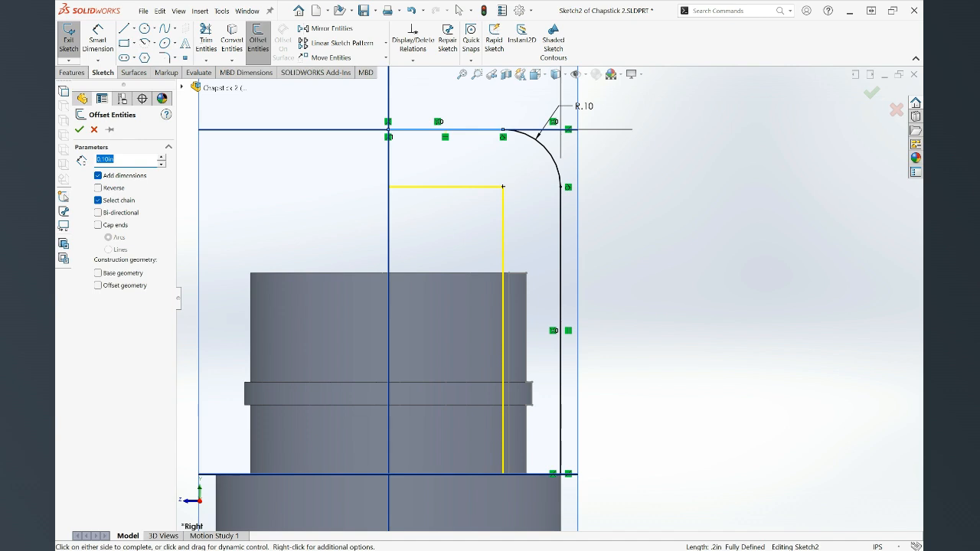
pyautogui.press('BackSpace')
pyautogui.write('.04')
pyautogui.press('Return')
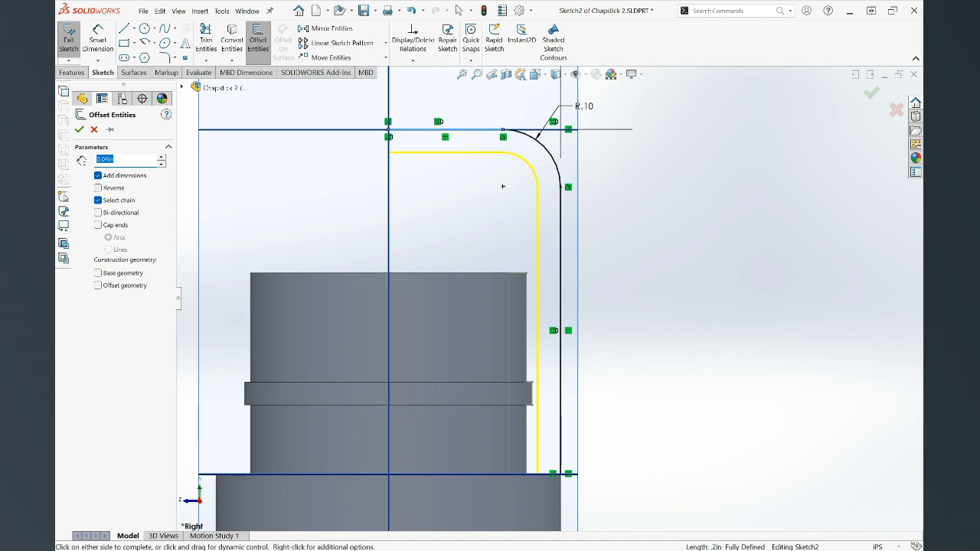
pyautogui.click(98, 189)
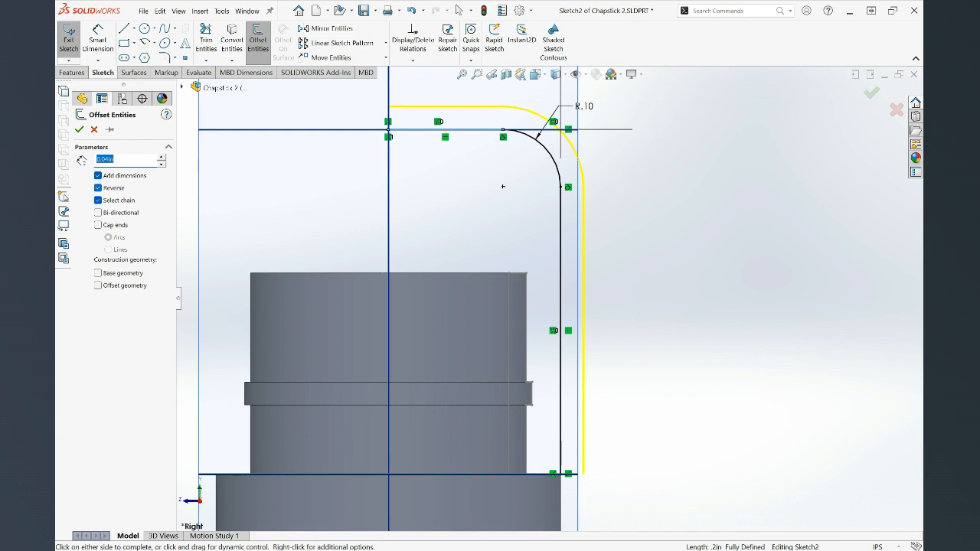
pyautogui.click(98, 188)
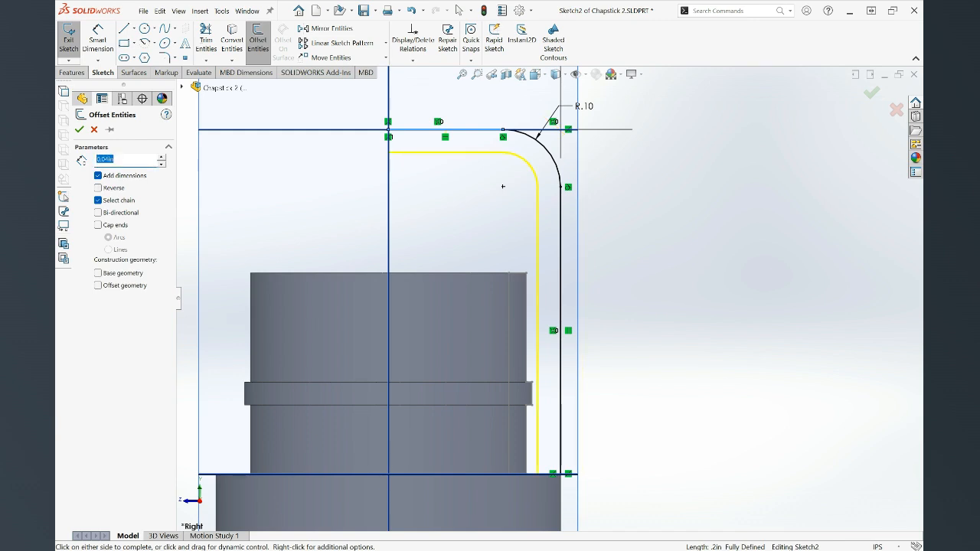
pyautogui.press('Return')
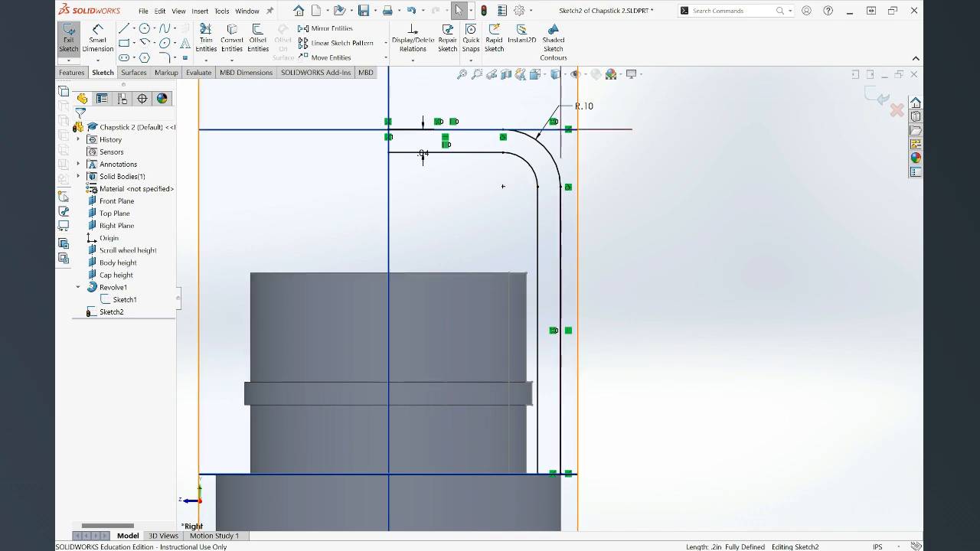
# - Draw a vertical line at the centre axis joining the upper ends of the outer and inner cap profiles
pyautogui.scroll(-4, 540, 427)
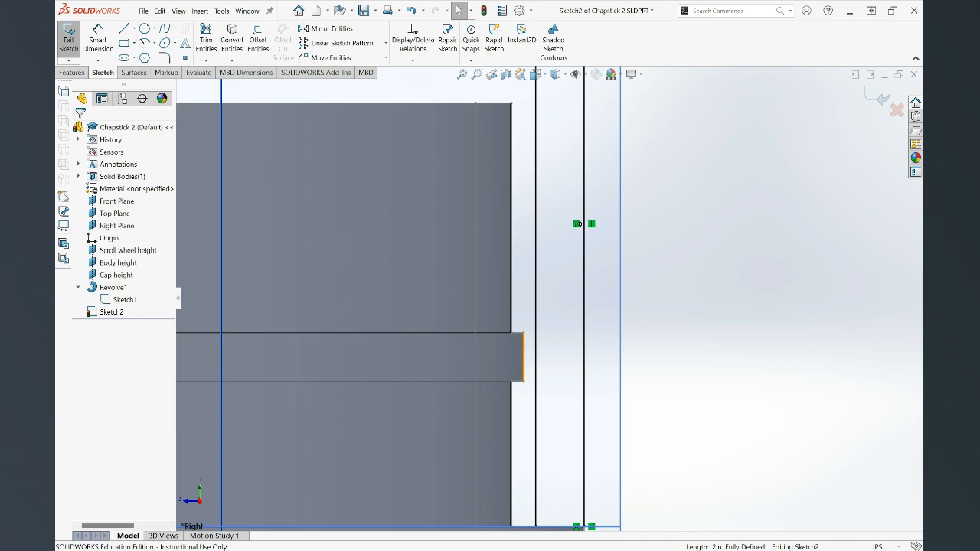
pyautogui.scroll(5, 520, 171)
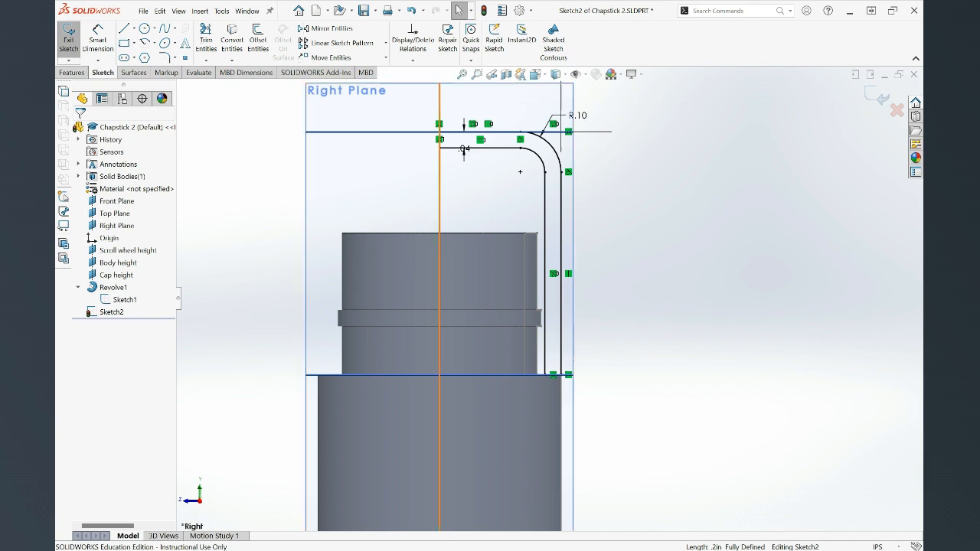
pyautogui.scroll(1, 520, 171)
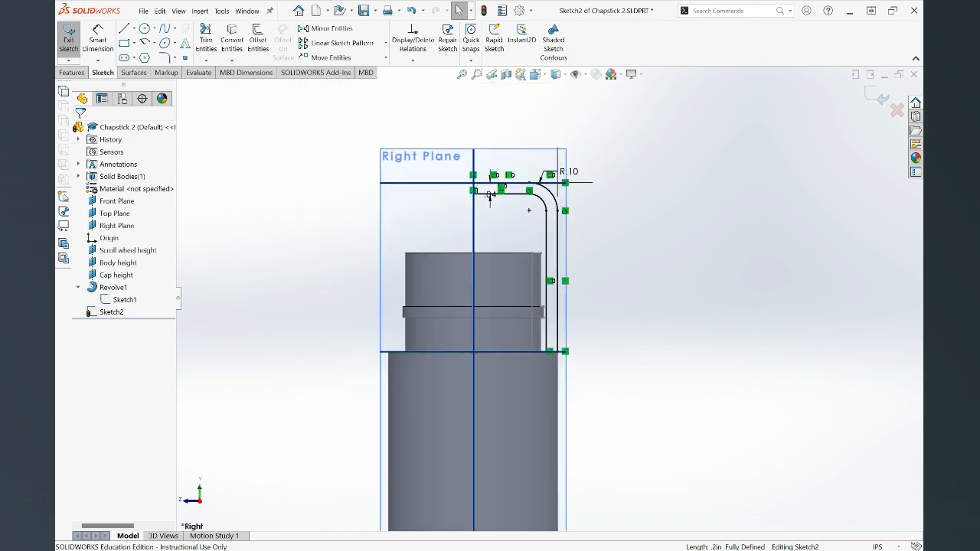
pyautogui.scroll(-2, 521, 213)
pyautogui.scroll(-1, 520, 213)
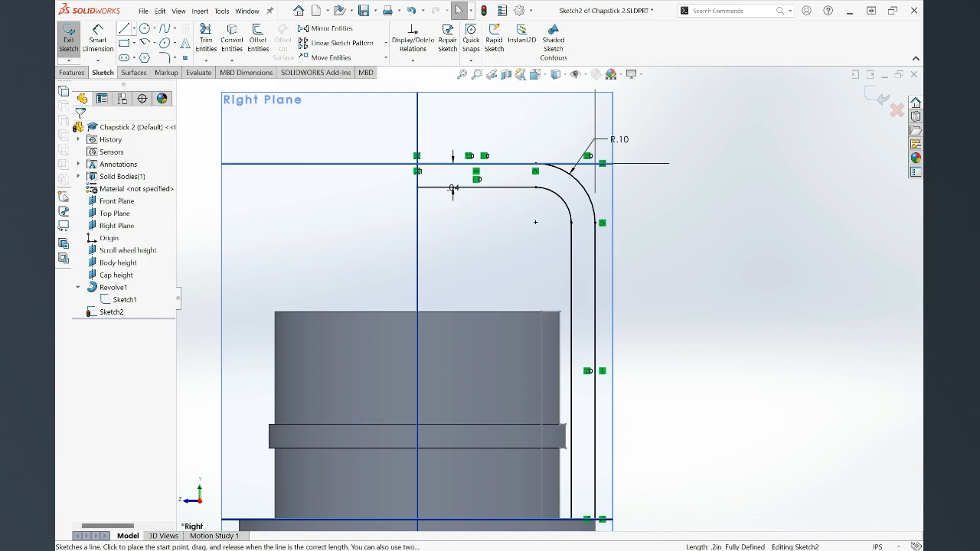
pyautogui.scroll(-2, 415, 130)
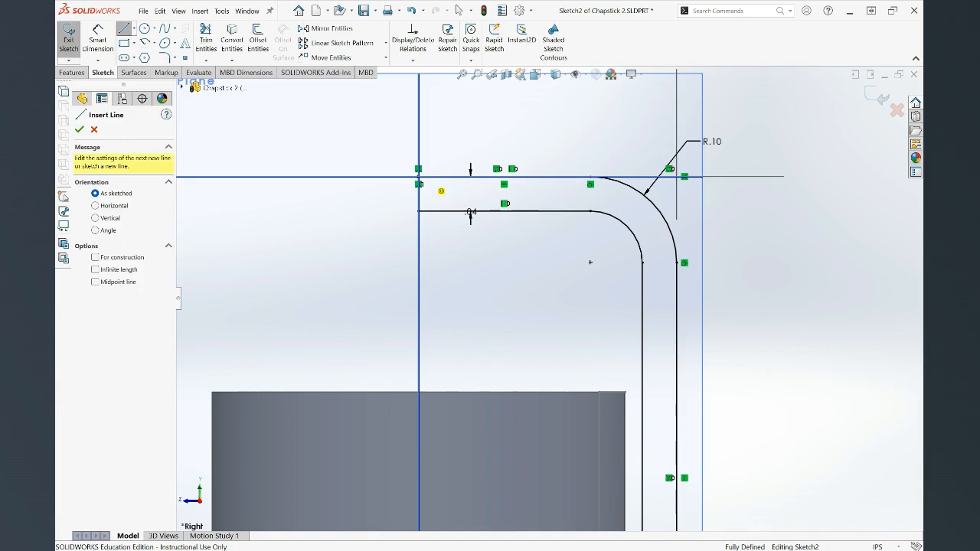
pyautogui.click(435, 185)
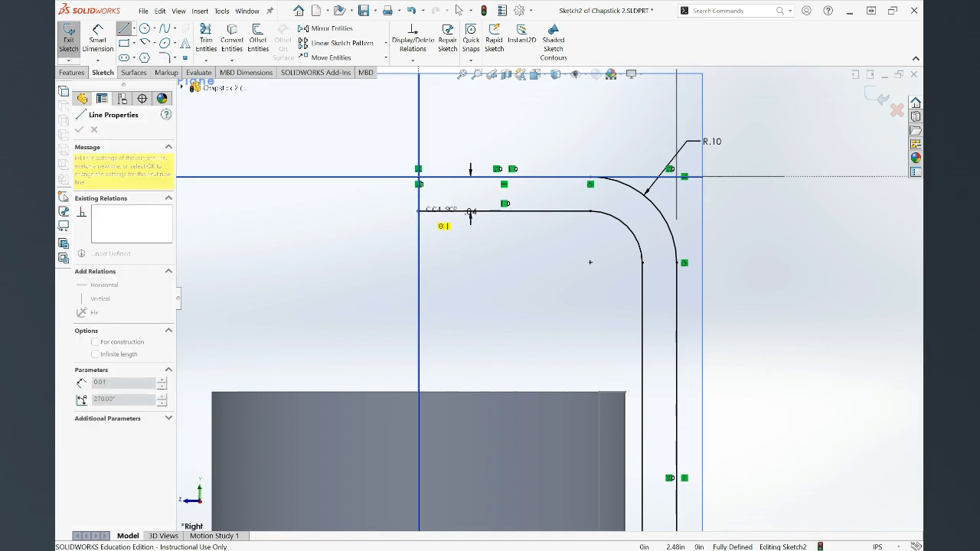
pyautogui.click(419, 211)
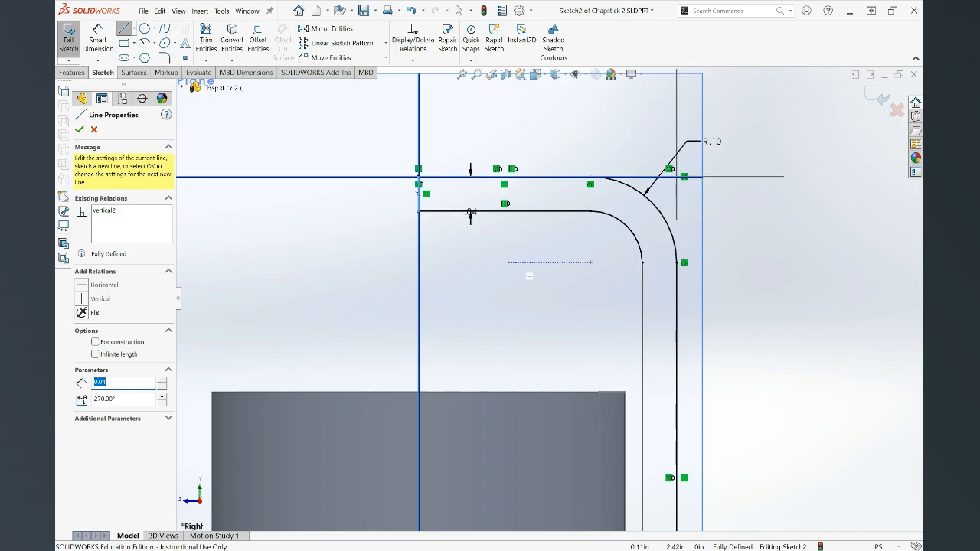
# - Close the cap wall with a horizontal line between the lower ends of the inner and outer profiles on the Body height plane
pyautogui.scroll(6, 548, 299)
pyautogui.scroll(-3, 601, 430)
pyautogui.scroll(4, 589, 421)
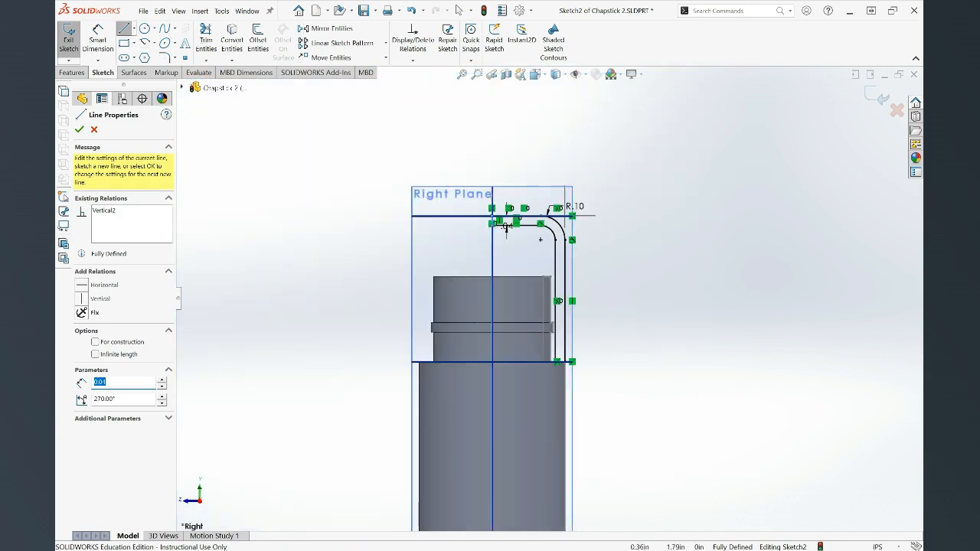
pyautogui.scroll(-11, 580, 418)
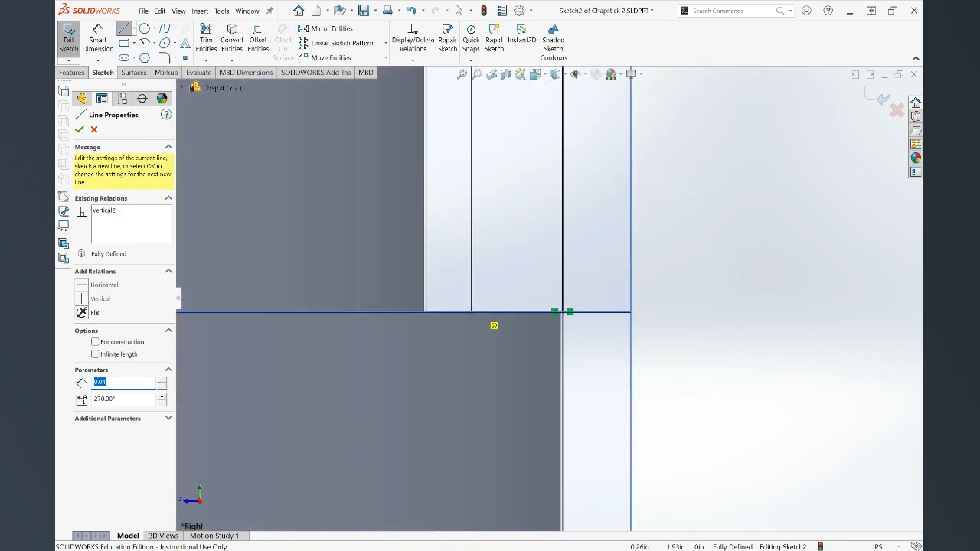
pyautogui.click(471, 312)
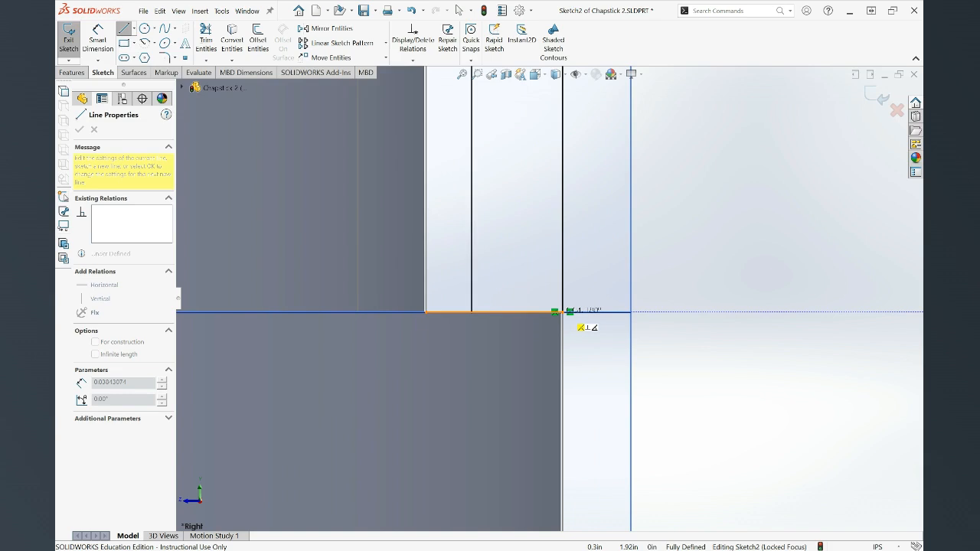
pyautogui.click(564, 312)
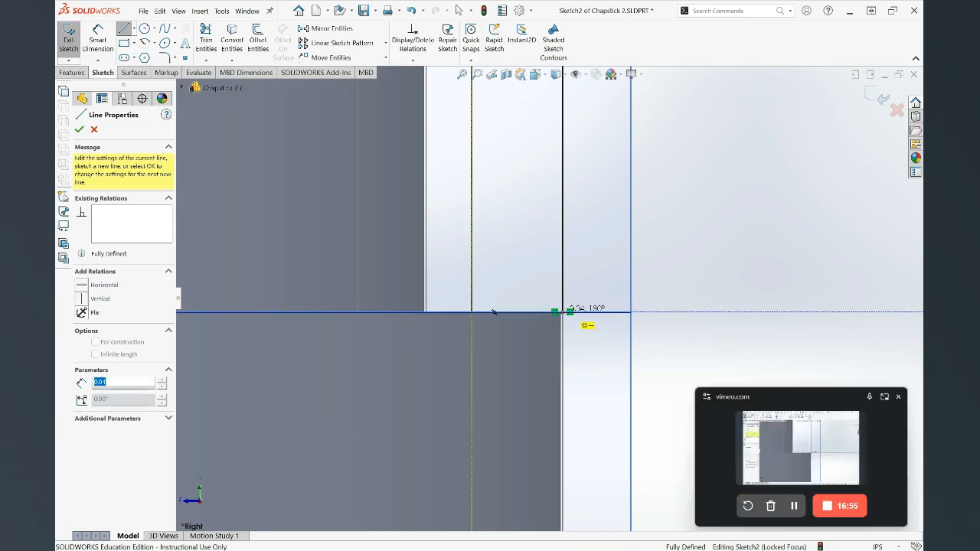
pyautogui.scroll(5, 547, 300)
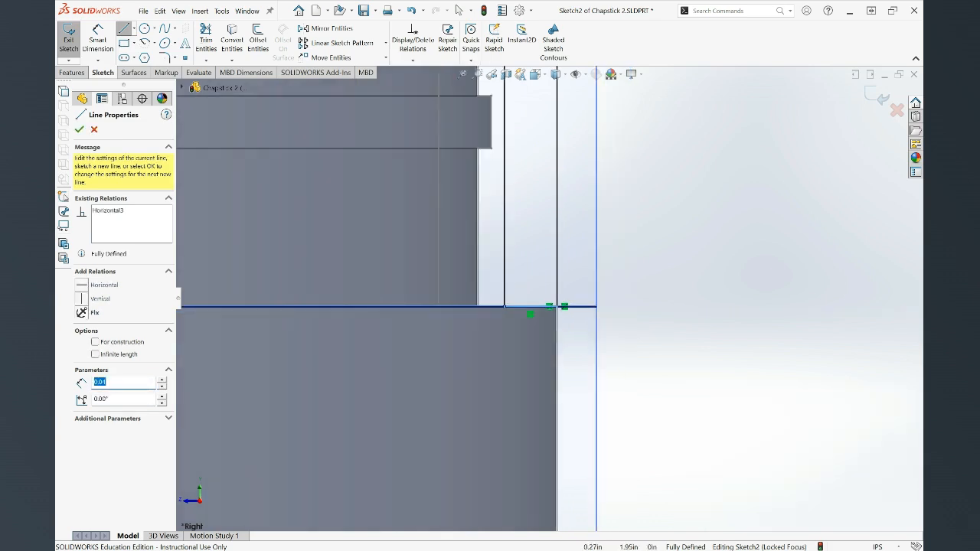
pyautogui.scroll(3, 549, 299)
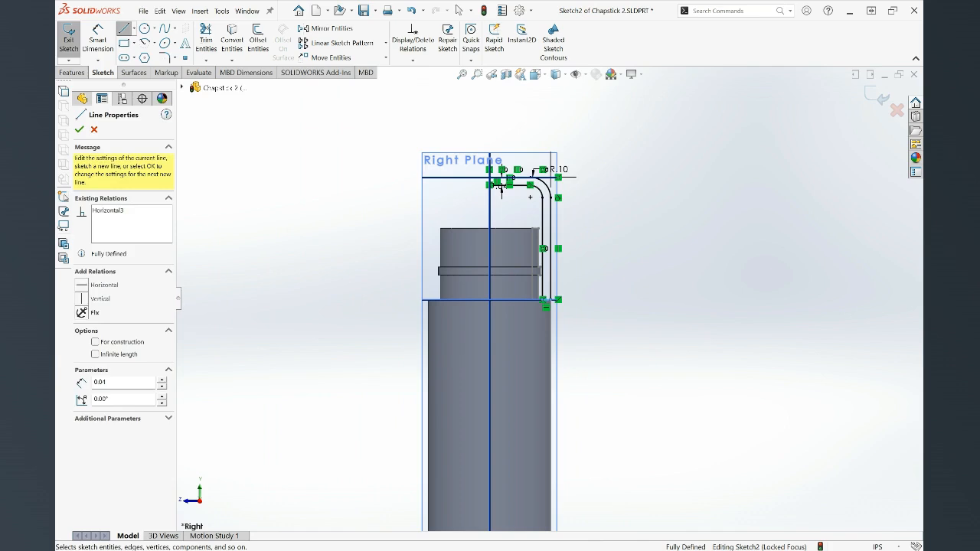
pyautogui.press('Escape')
pyautogui.press('Escape')
pyautogui.scroll(-5, 529, 198)
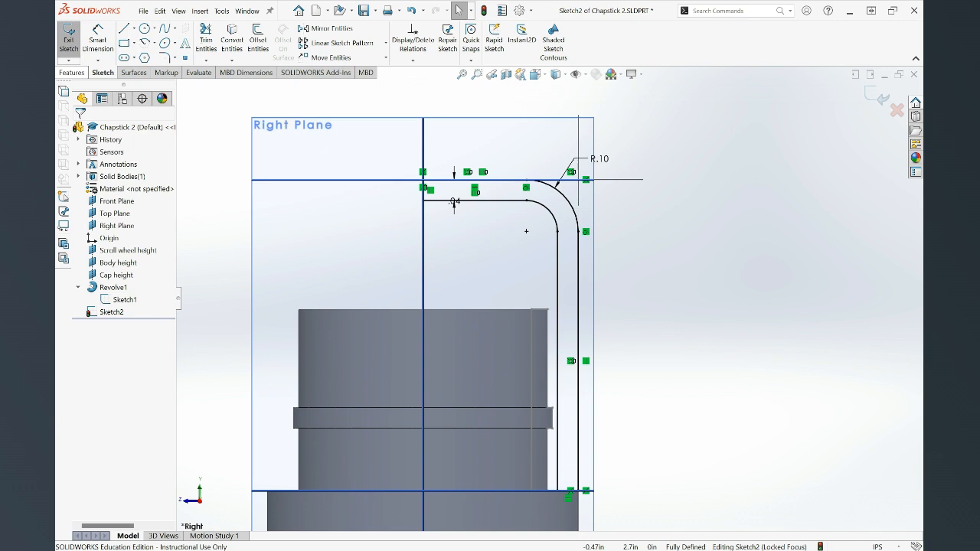
# - Revolve the closed cap profile 360 degrees about its short vertical centre line, with Merge result turned off
pyautogui.click(71, 72)
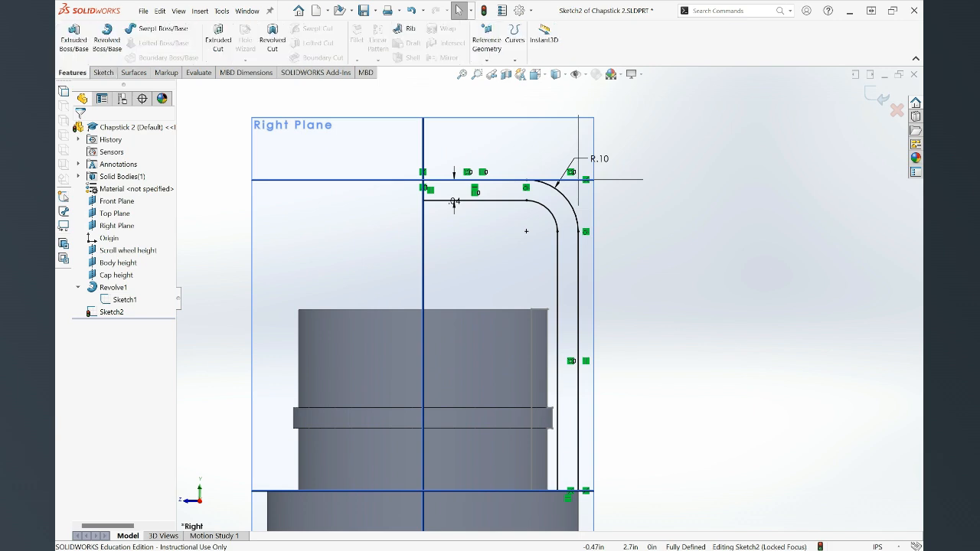
pyautogui.click(106, 36)
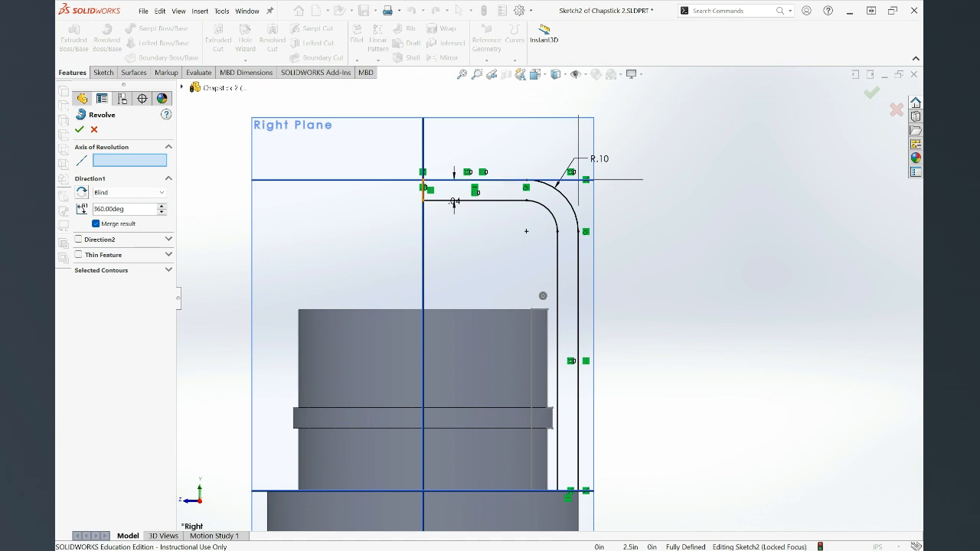
pyautogui.click(423, 194)
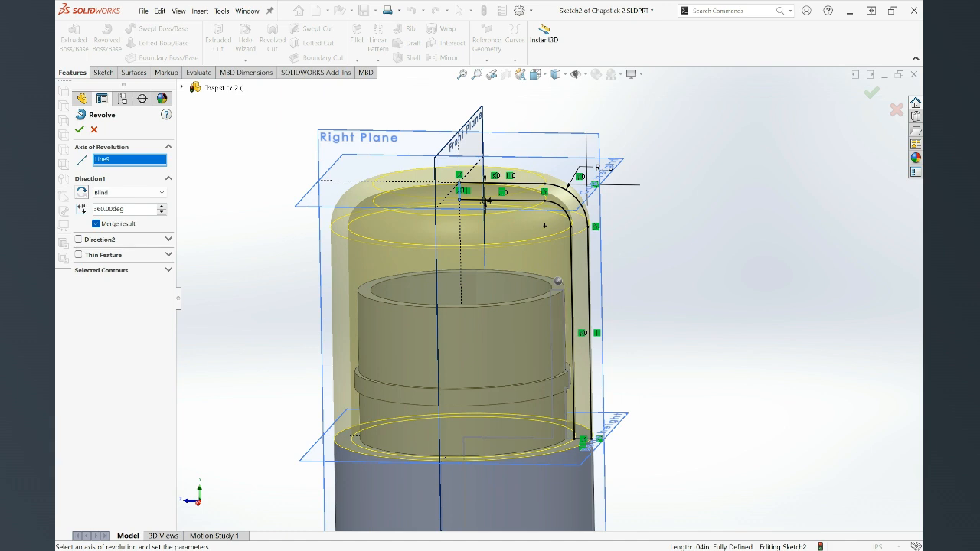
pyautogui.click(96, 224)
pyautogui.scroll(5, 550, 300)
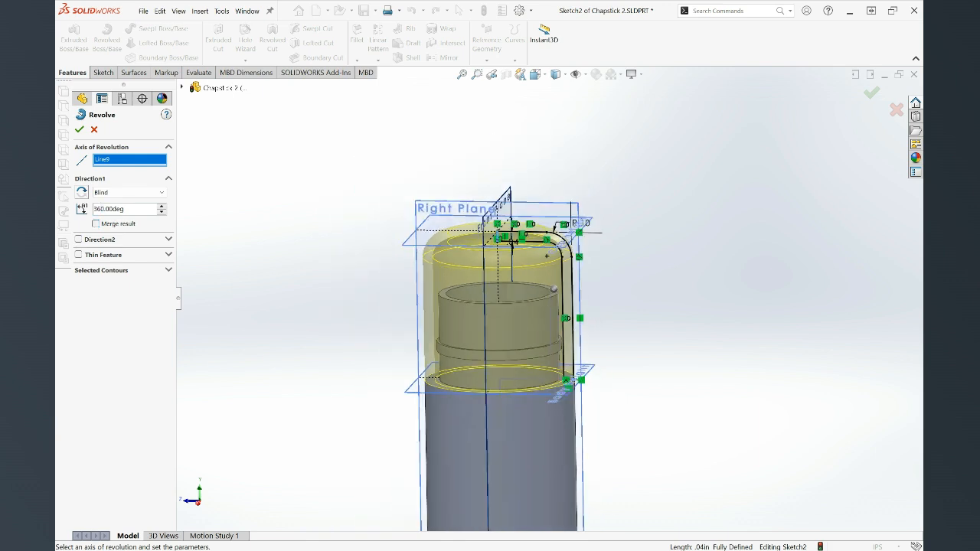
pyautogui.scroll(-3, 508, 460)
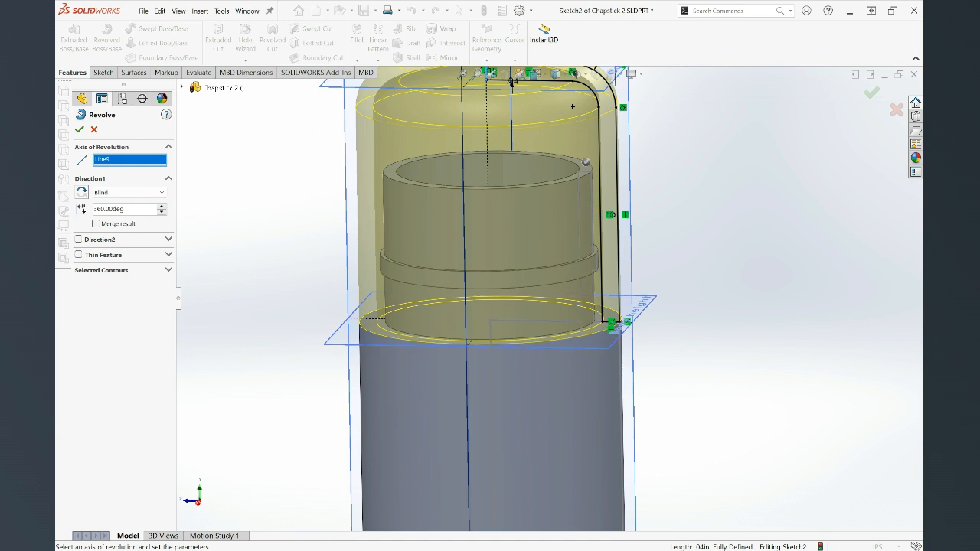
pyautogui.click(79, 129)
pyautogui.scroll(2, 490, 299)
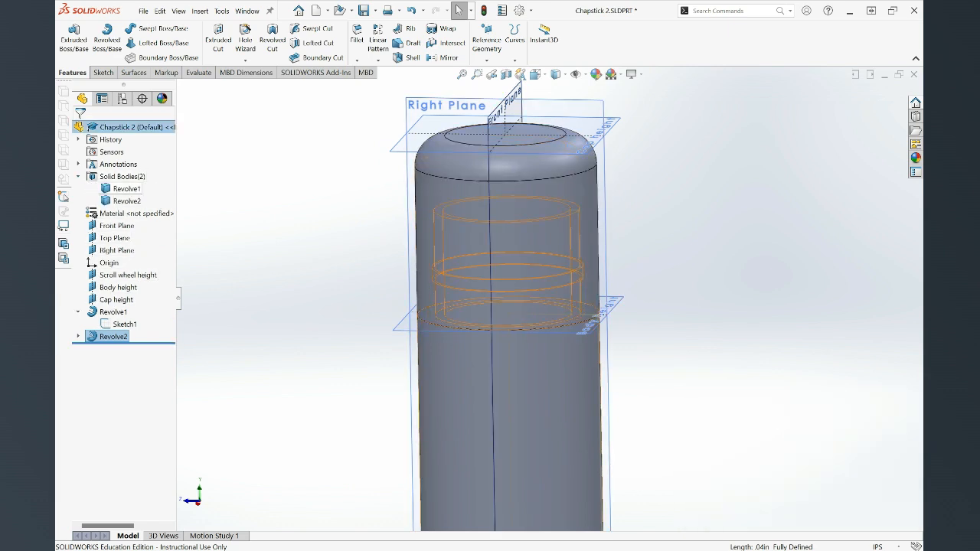
# - Highlight the chapstick body and the cap in turn to check that they are separate solid bodies
pyautogui.click(126, 188)
pyautogui.scroll(3, 550, 306)
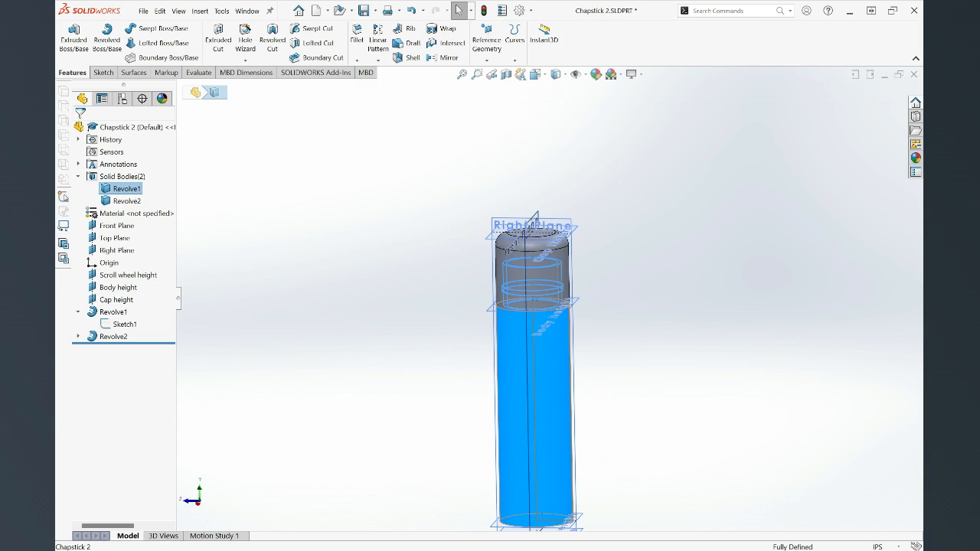
pyautogui.click(127, 201)
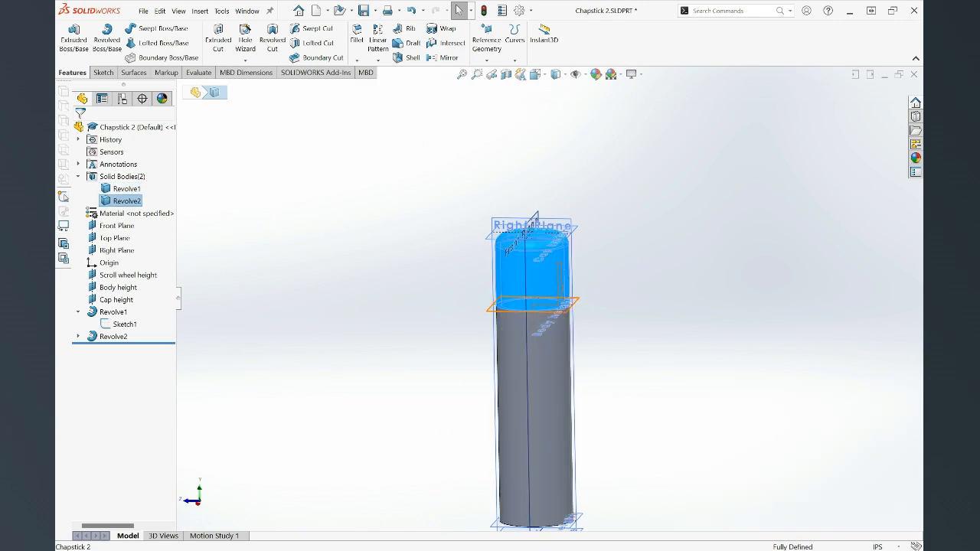
pyautogui.press('Escape')
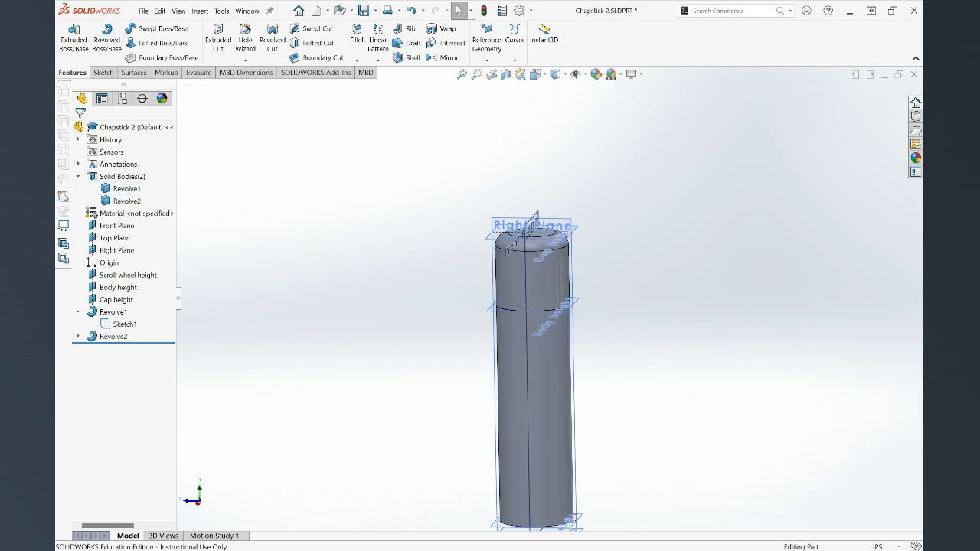
# - Save the chapstick part
pyautogui.hotkey('ctrl', 's')
pyautogui.scroll(3, 550, 304)
pyautogui.scroll(-4, 545, 460)
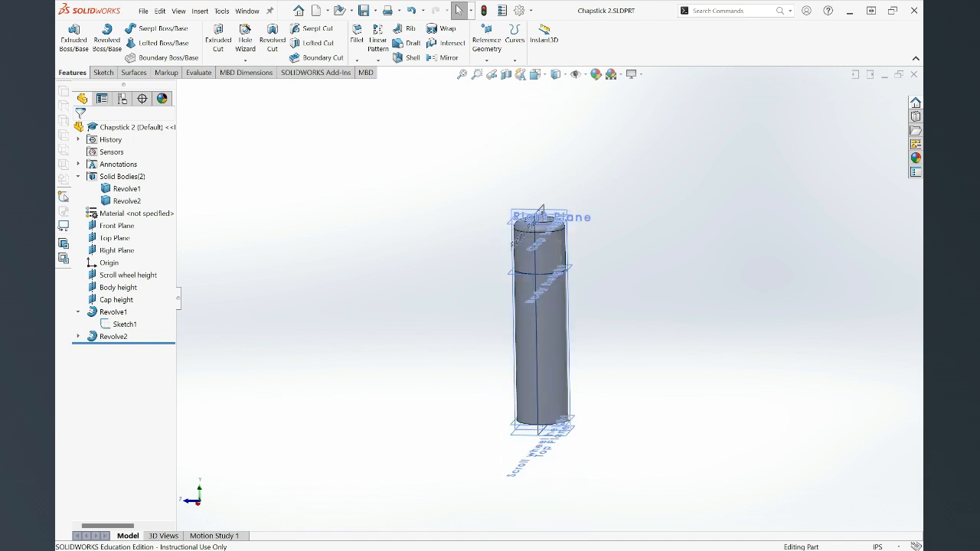
pyautogui.moveTo(550, 377)
pyautogui.mouseDown(button='middle')
pyautogui.moveTo(553, 340)
pyautogui.moveTo(545, 372)
pyautogui.mouseUp(button='middle')
pyautogui.moveTo(539, 412); pyautogui.dragTo(540, 412, button='middle')
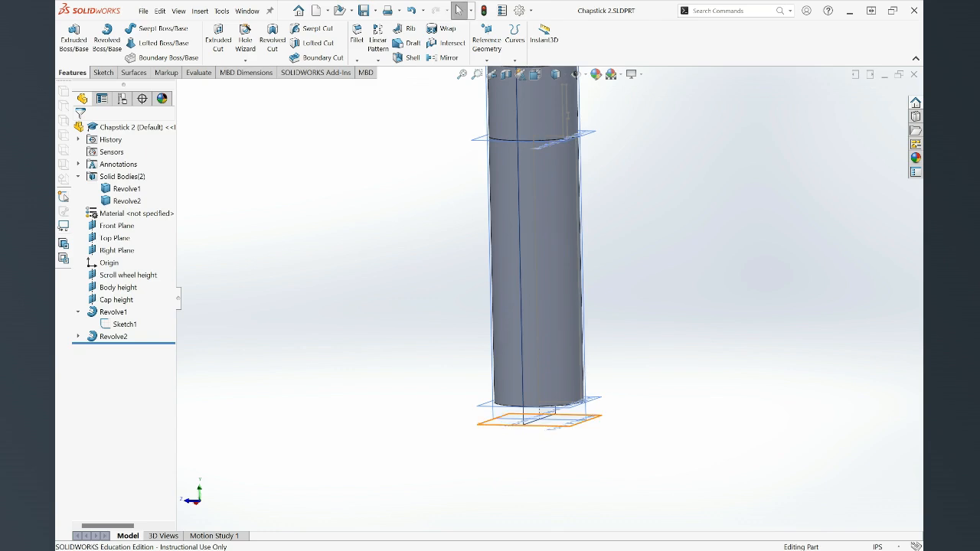
# - Sketch a circle of about 0.27 in radius centred on the origin of the Top Plane, viewed from below
pyautogui.click(539, 424)
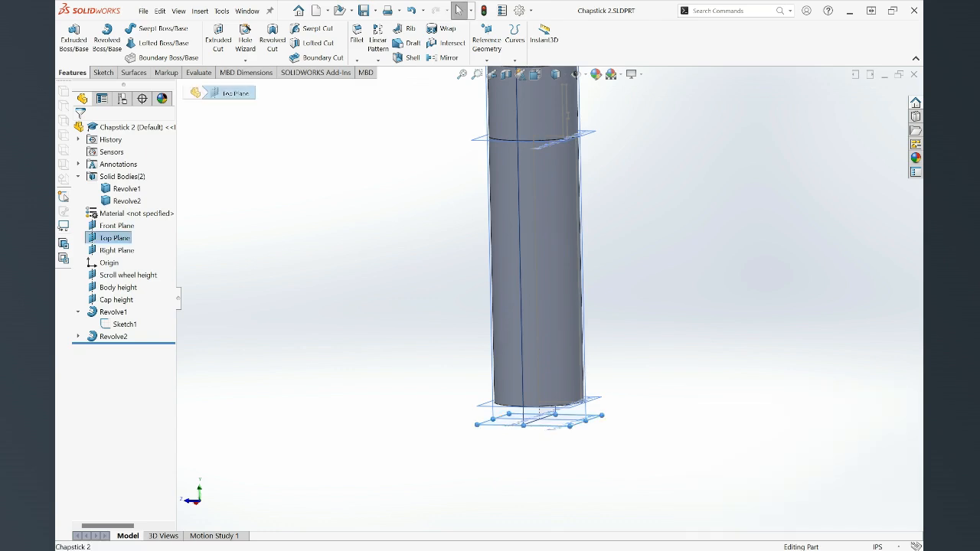
pyautogui.click(606, 401)
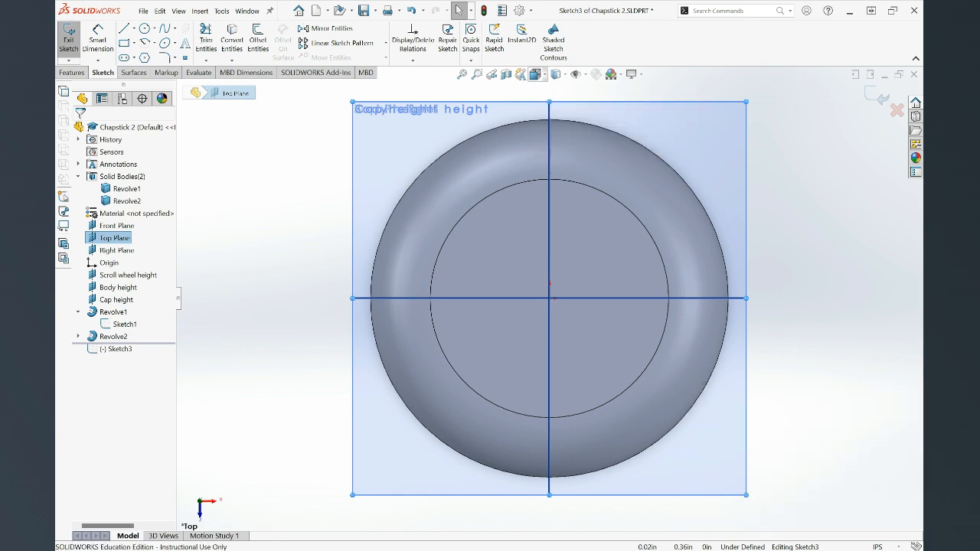
pyautogui.hotkey('ctrl', '6')
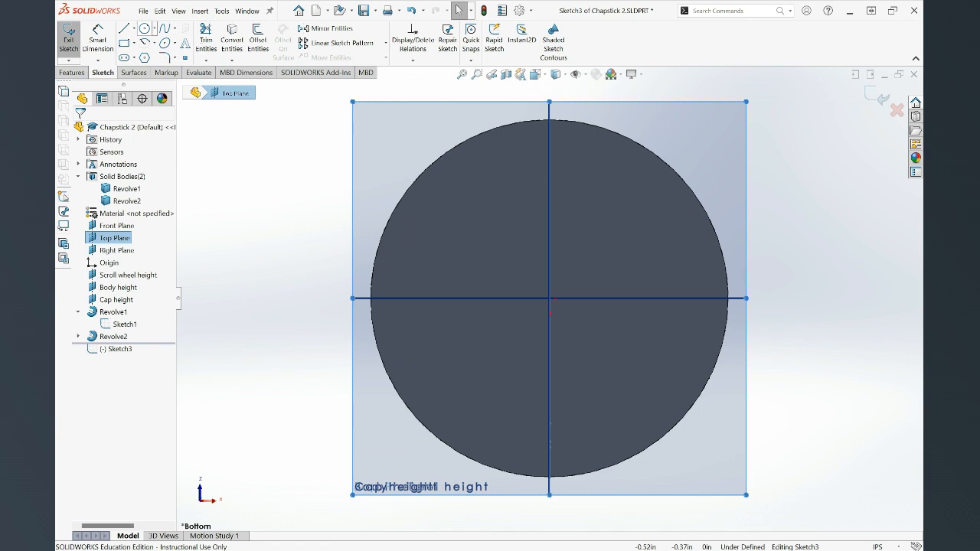
pyautogui.click(145, 28)
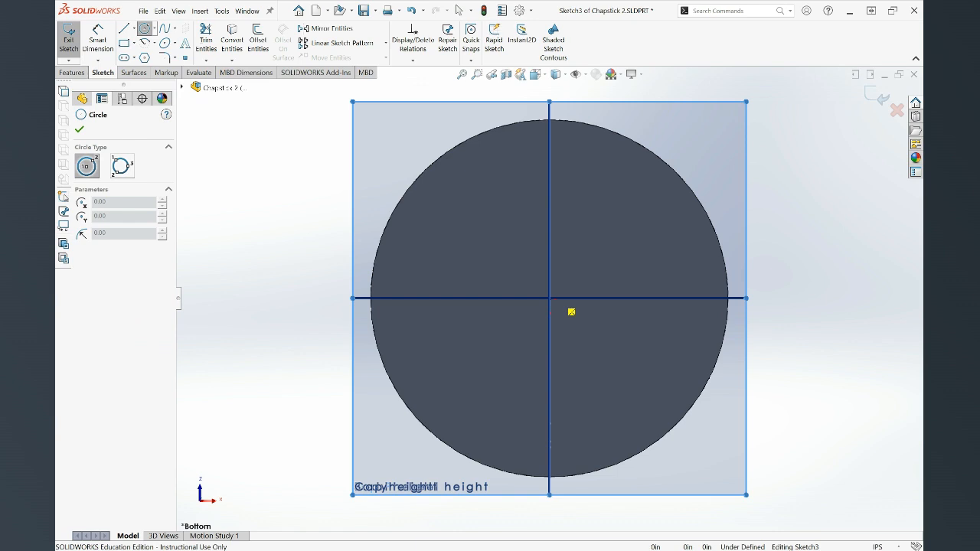
pyautogui.click(549, 298)
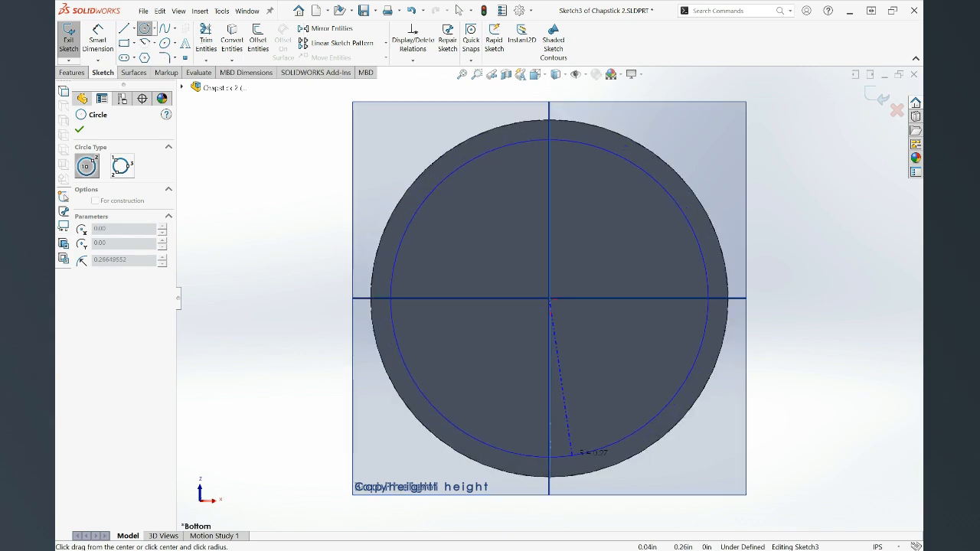
pyautogui.click(572, 454)
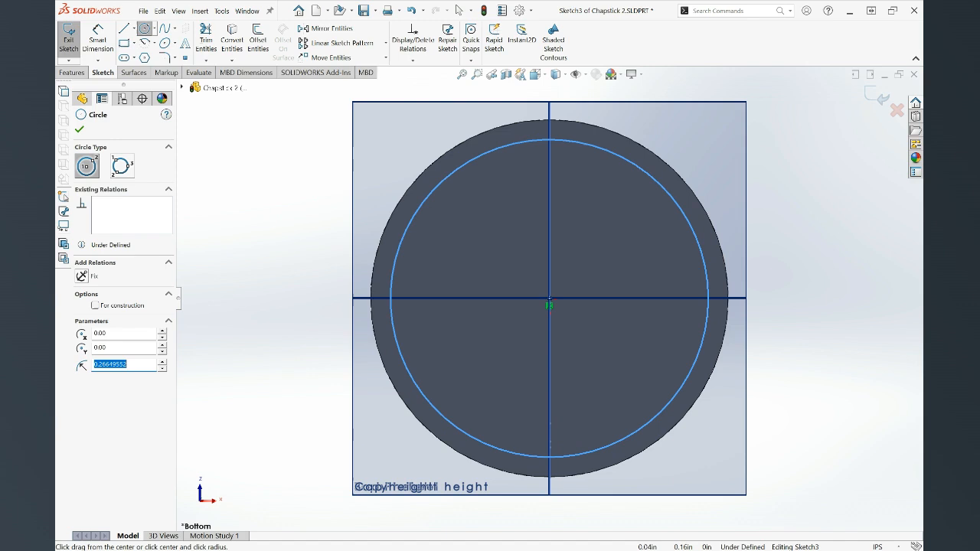
pyautogui.press('Escape')
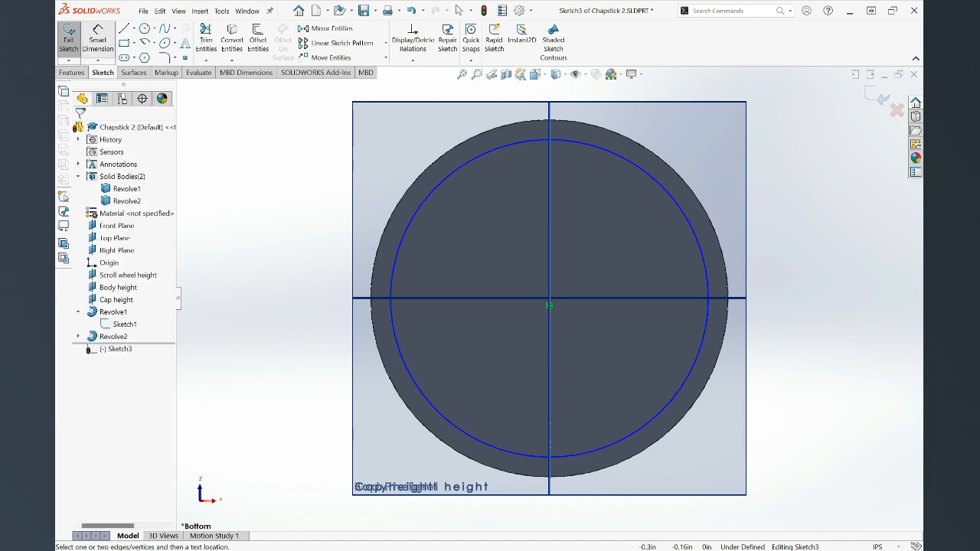
# - Dimension the circle's diameter as 0.55 in
pyautogui.click(592, 451)
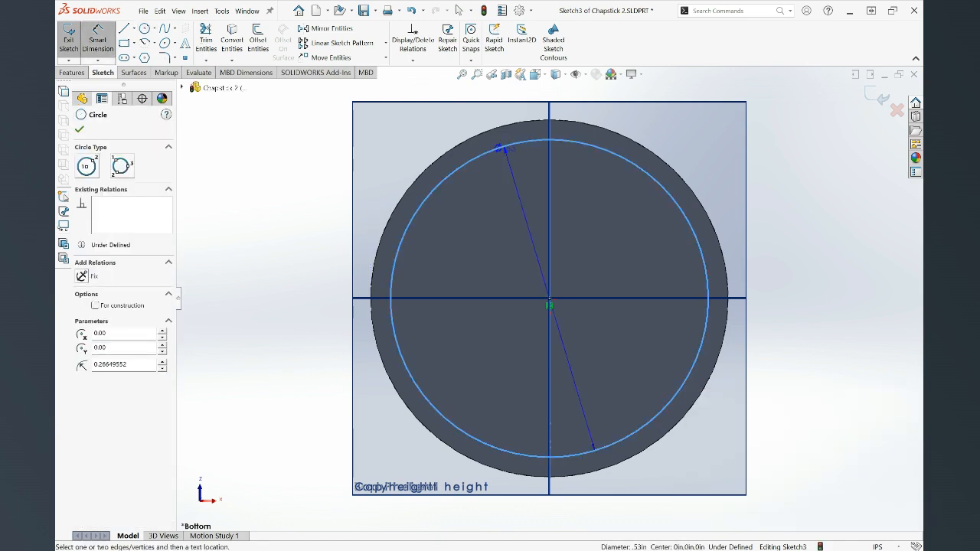
pyautogui.click(317, 197)
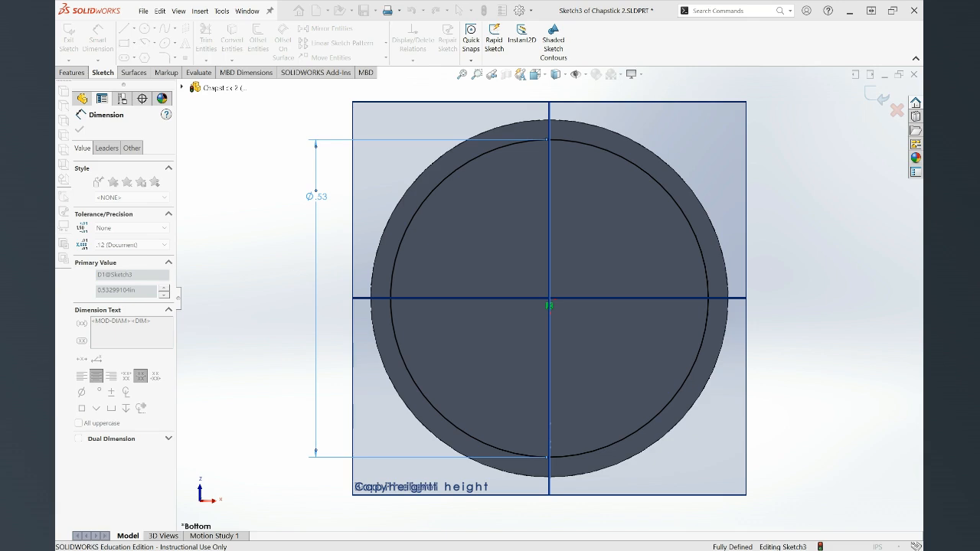
pyautogui.press('Return')
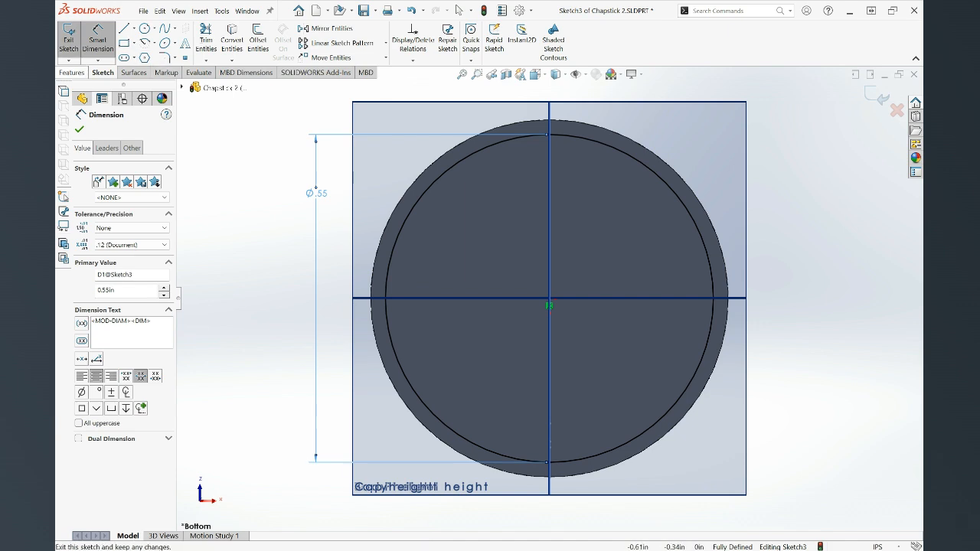
# - Extrude the circle up to the Scroll wheel height plane as a separate body, with Merge result turned off
pyautogui.click(72, 72)
pyautogui.click(74, 39)
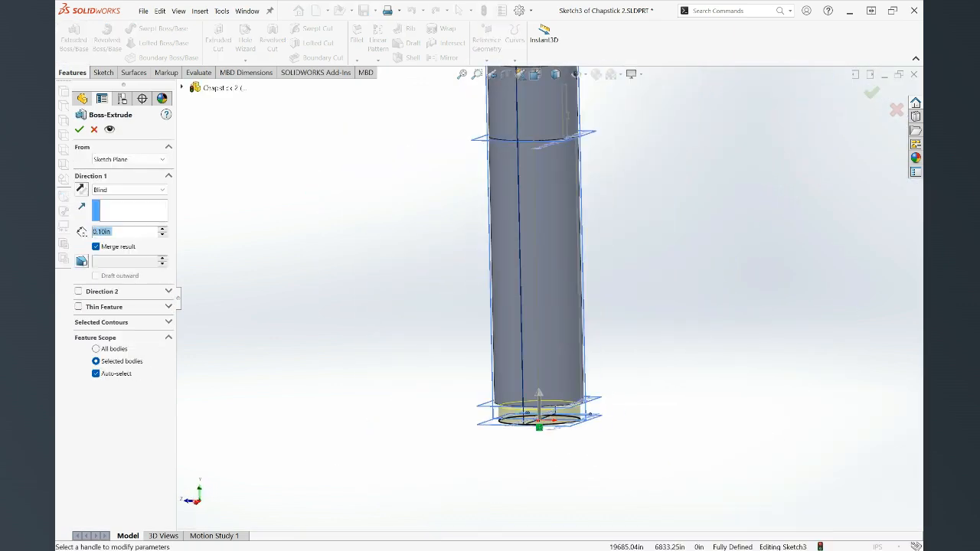
pyautogui.click(129, 190)
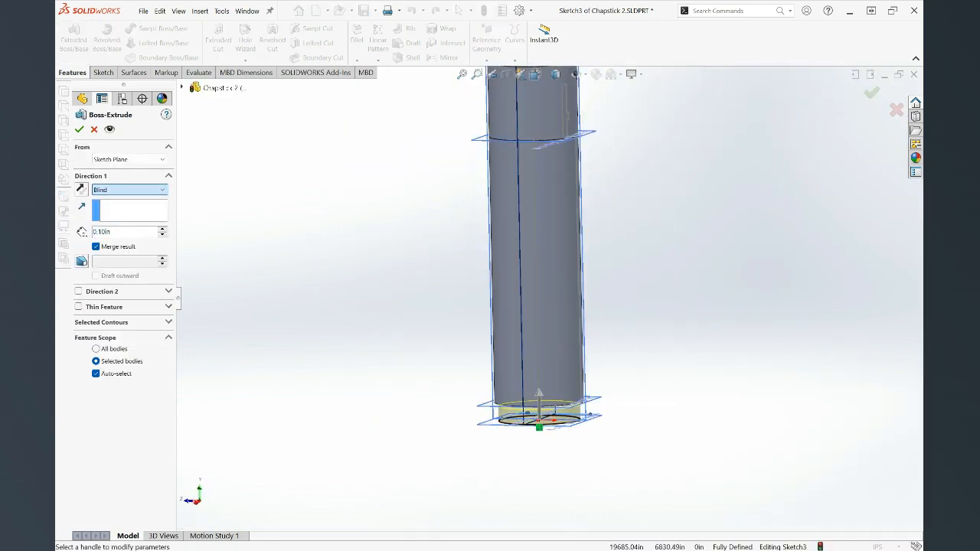
pyautogui.click(115, 233)
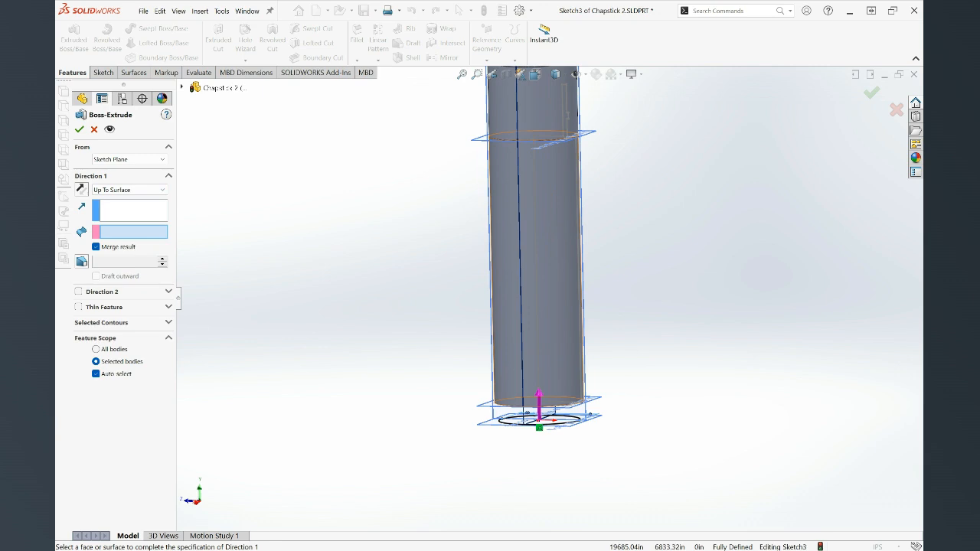
pyautogui.click(539, 398)
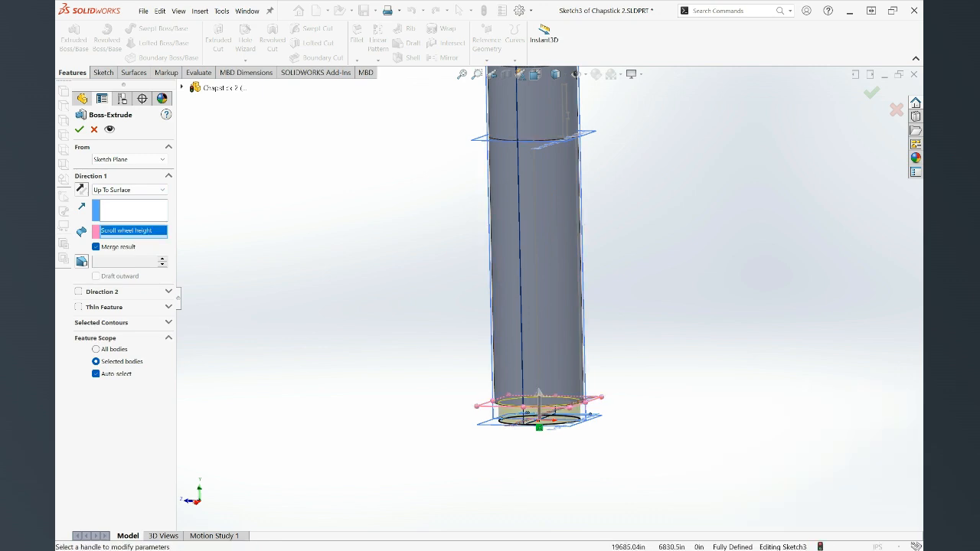
pyautogui.click(96, 247)
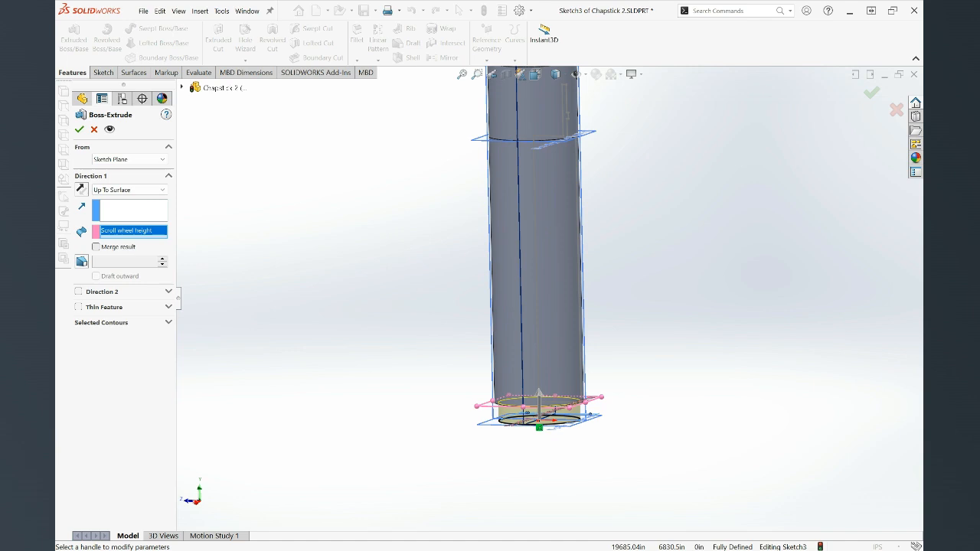
pyautogui.click(79, 129)
# - Start a new sketch on the Top Plane at the underside of the scroll wheel, viewed from below
pyautogui.scroll(-6, 559, 402)
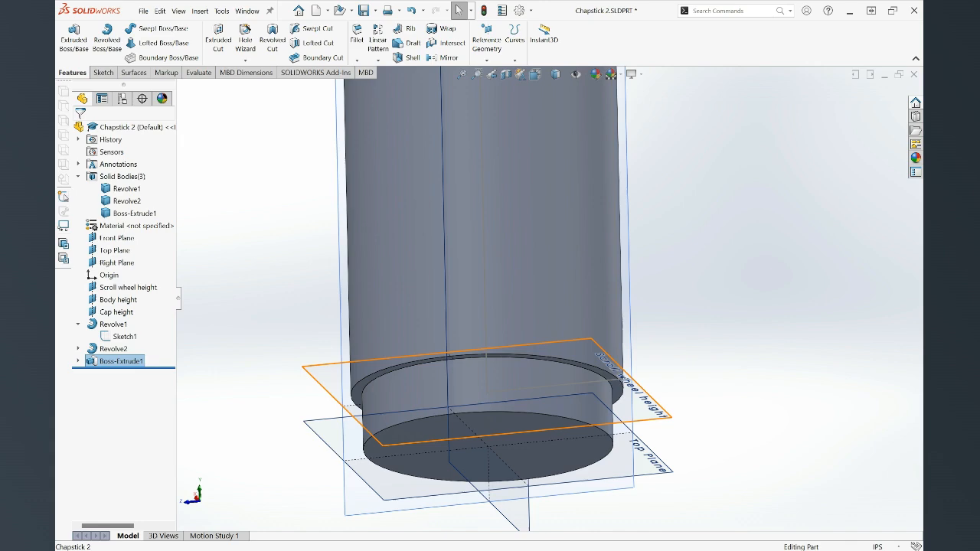
pyautogui.click(651, 460)
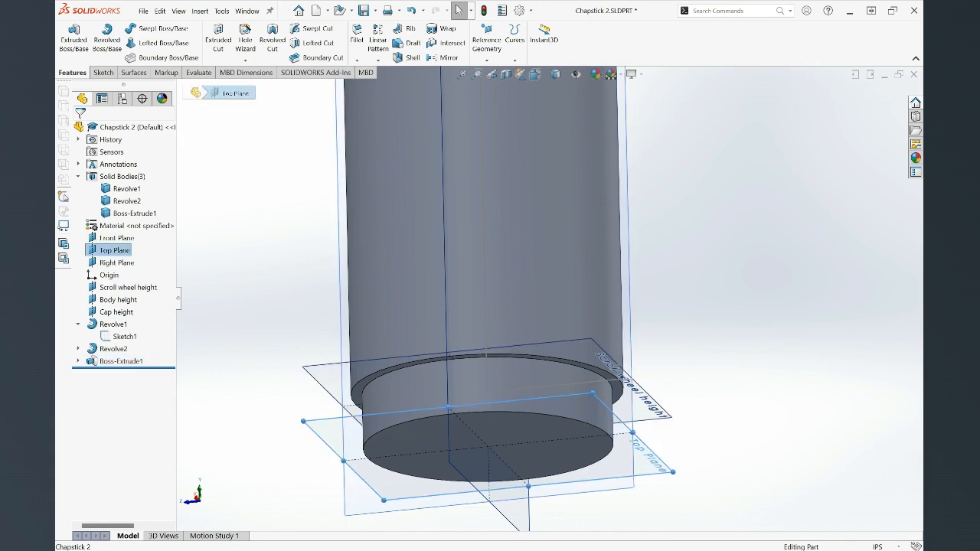
pyautogui.click(668, 430)
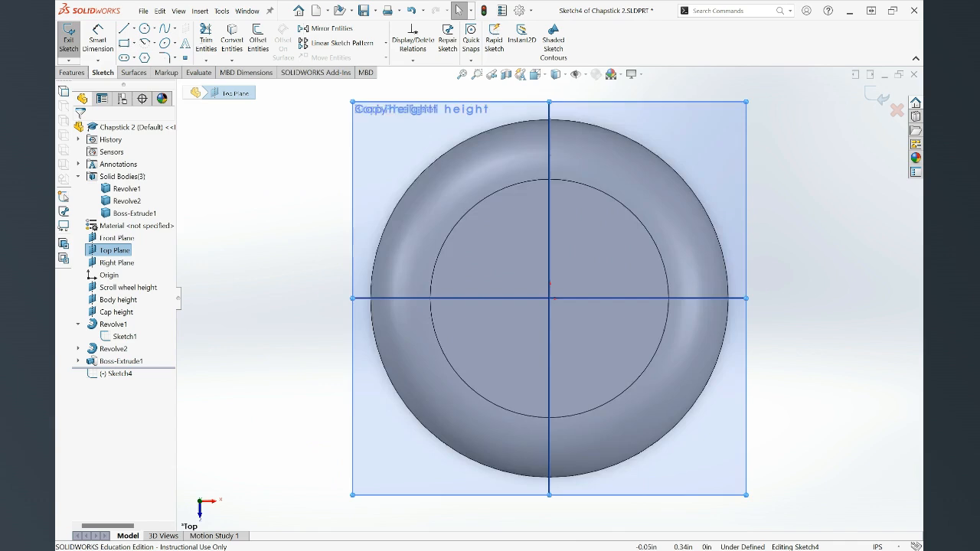
pyautogui.click(551, 120)
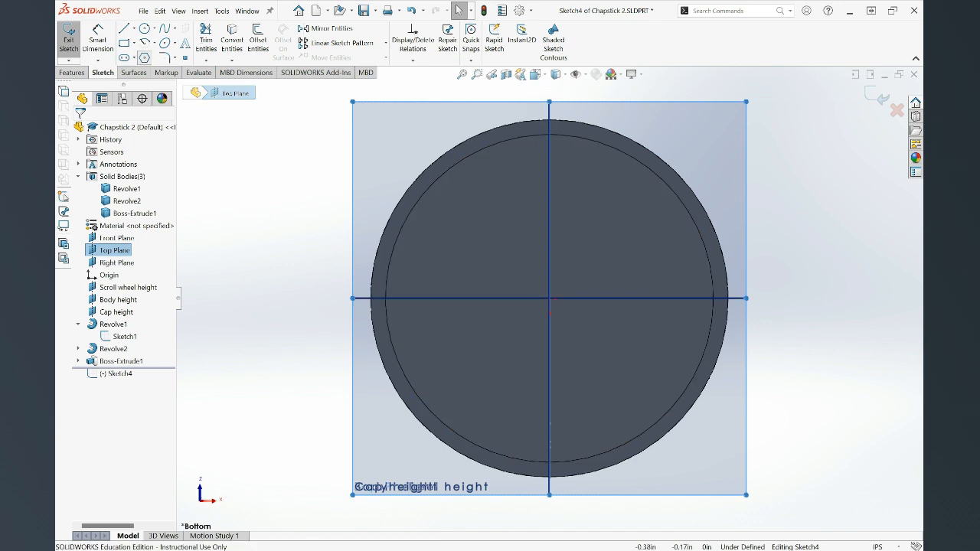
pyautogui.click(144, 57)
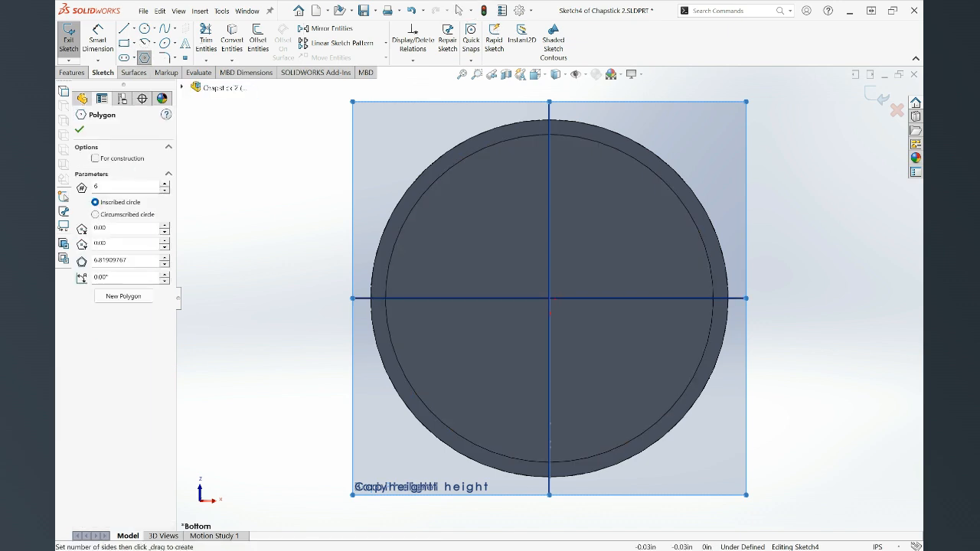
pyautogui.click(549, 298)
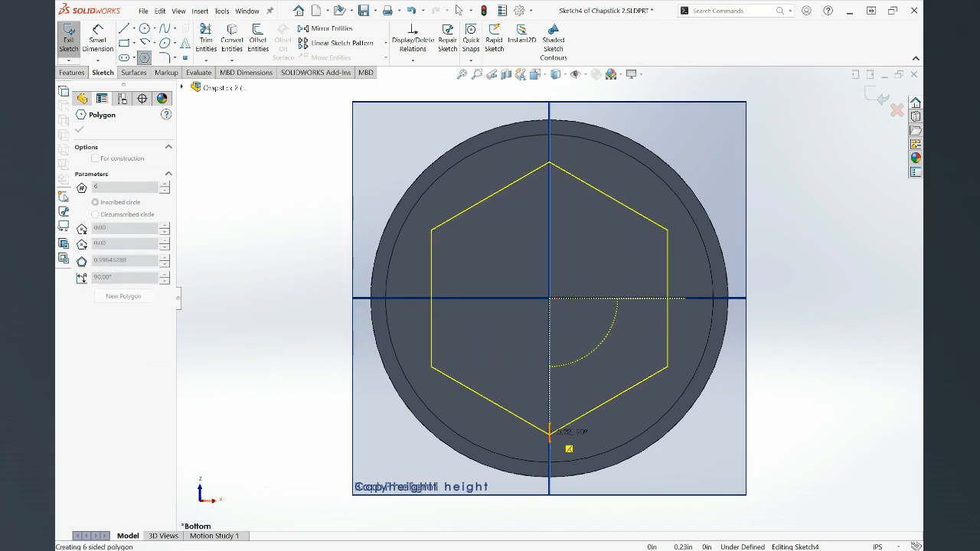
pyautogui.press('Escape')
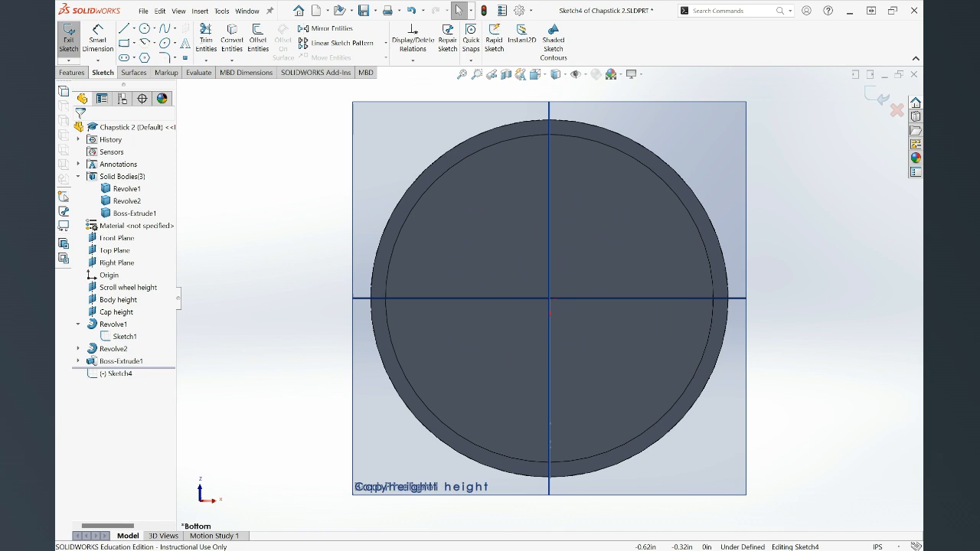
# - Sketch a 12-sided polygon centred on the origin, with an inscribed circle about 0.48 in in diameter and a vertex on the vertical axis
pyautogui.click(144, 57)
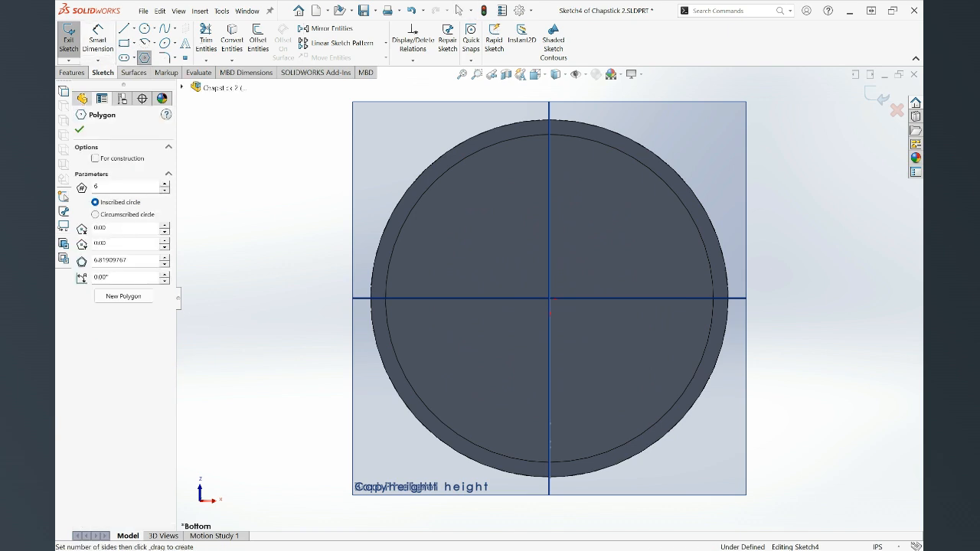
pyautogui.doubleClick(95, 186)
pyautogui.write('12')
pyautogui.click(549, 297)
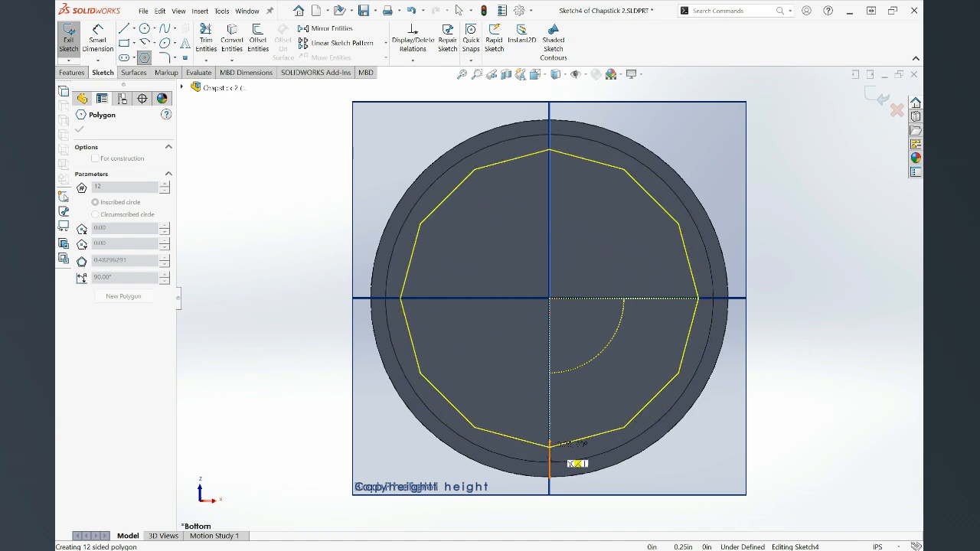
pyautogui.click(550, 444)
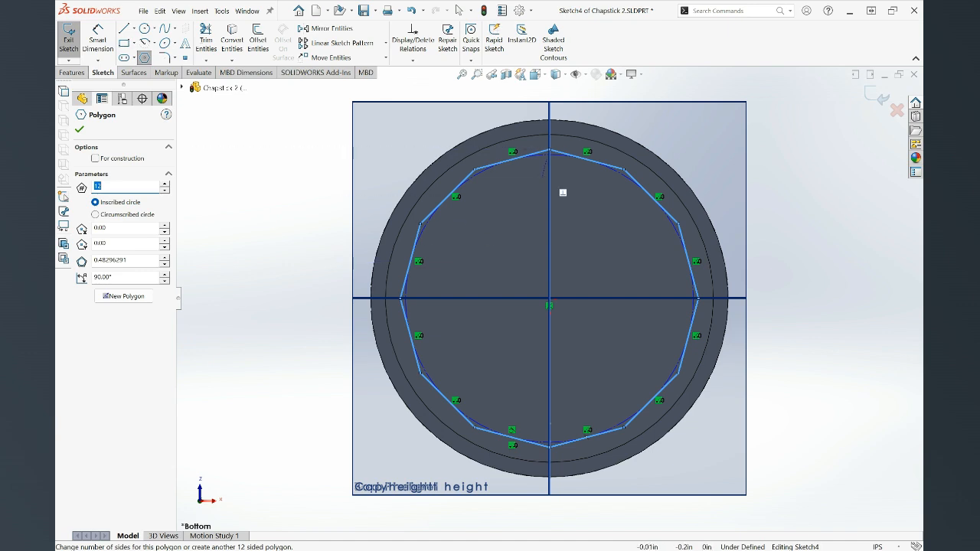
pyautogui.scroll(-2, 578, 192)
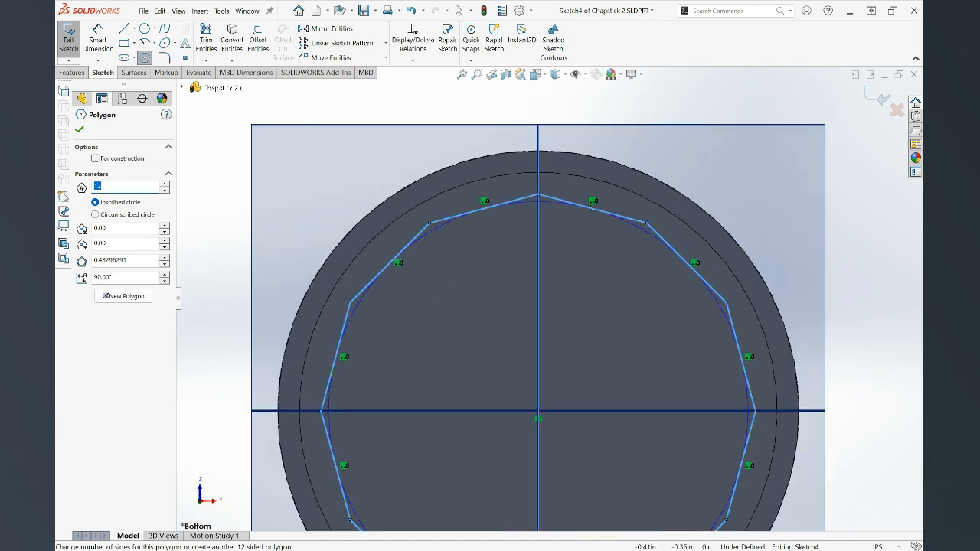
pyautogui.press('Escape')
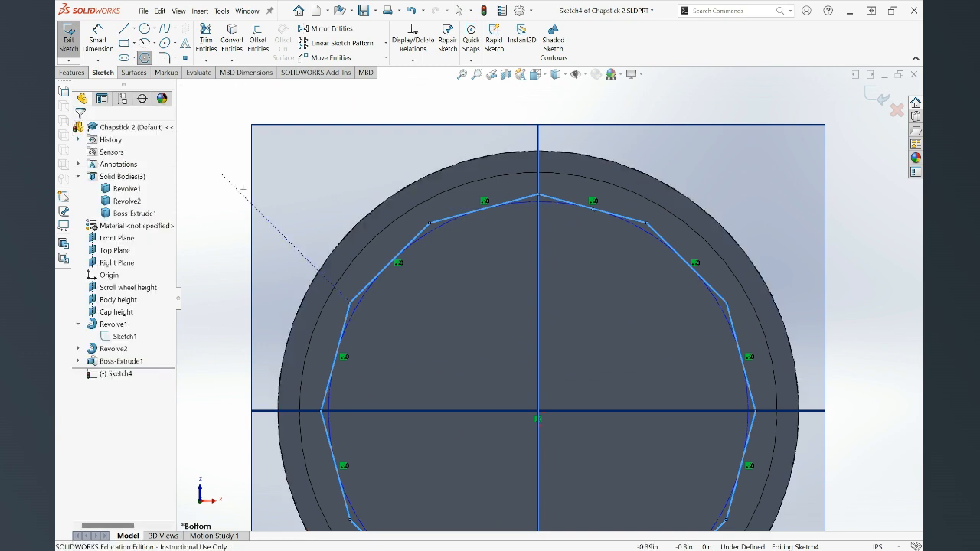
# - Cut the 12-sided polygon 0.08 in deep into the scroll wheel, with the cut direction reversed to go upward
pyautogui.click(72, 72)
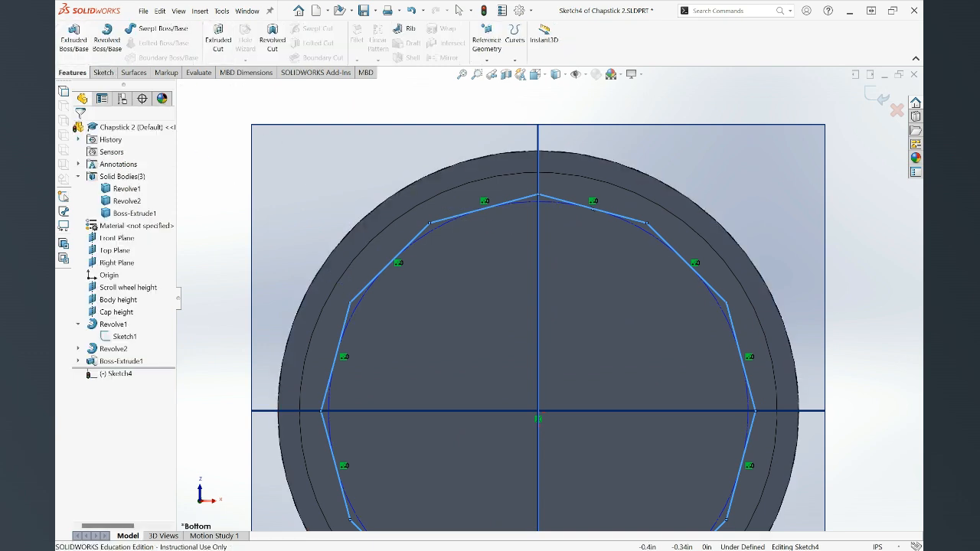
pyautogui.click(218, 35)
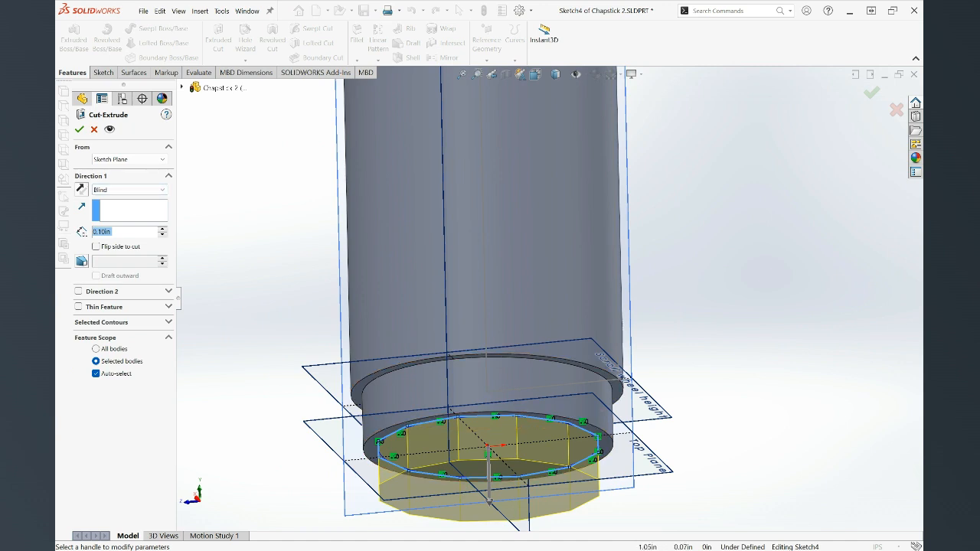
pyautogui.click(81, 189)
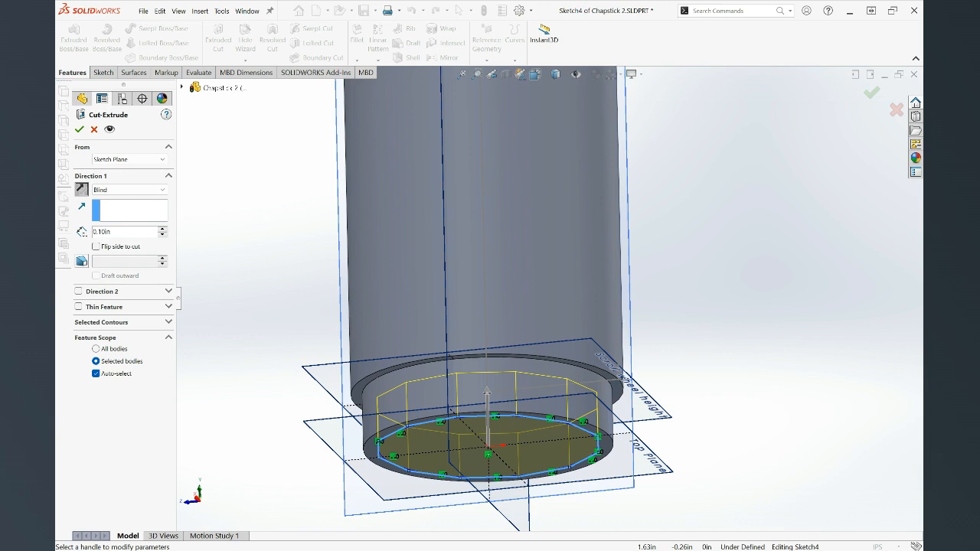
pyautogui.write('.08')
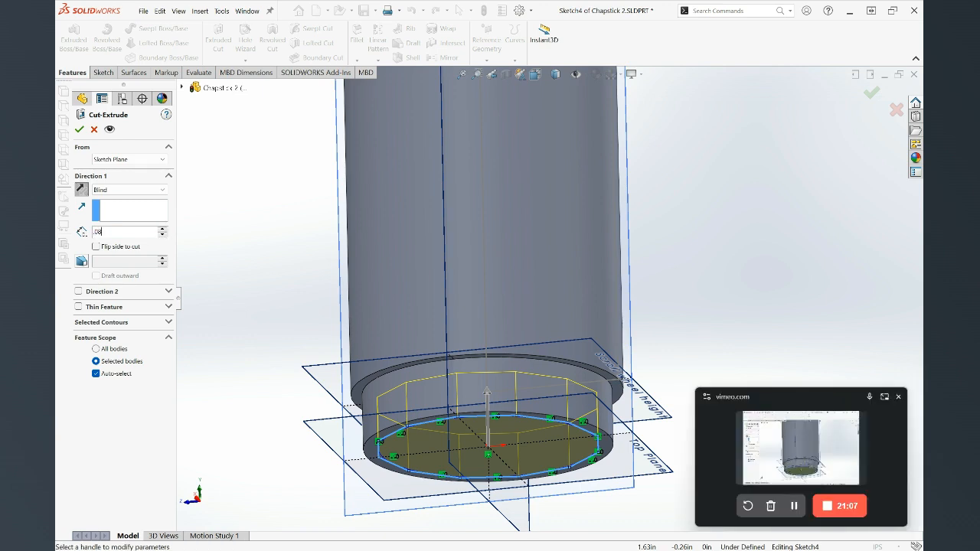
pyautogui.press('Return')
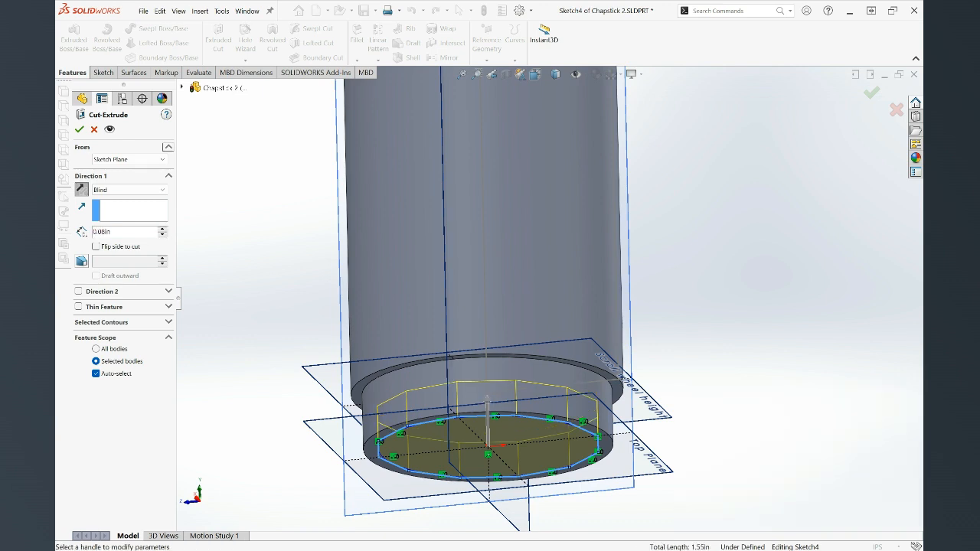
pyautogui.click(80, 129)
pyautogui.scroll(1, 549, 378)
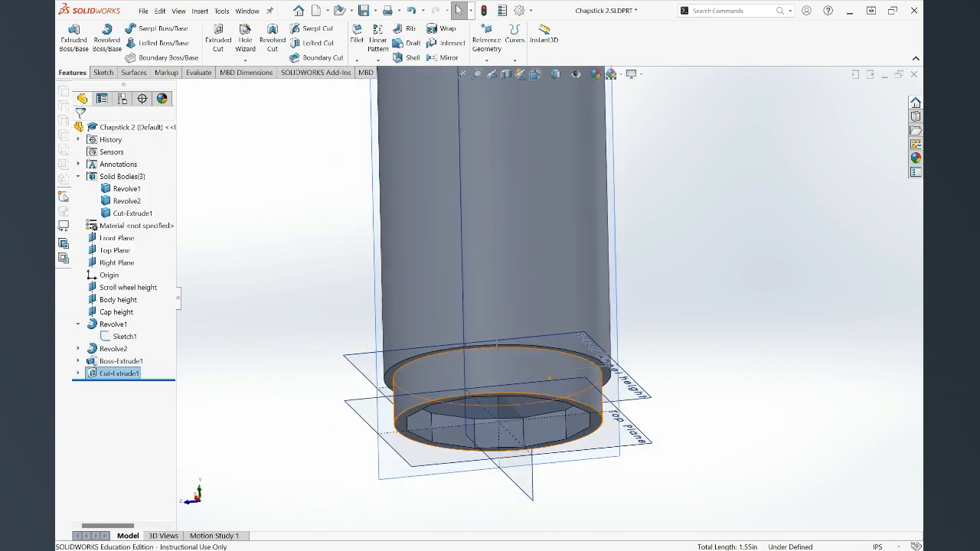
pyautogui.moveTo(549, 378); pyautogui.dragTo(550, 352, button='middle')
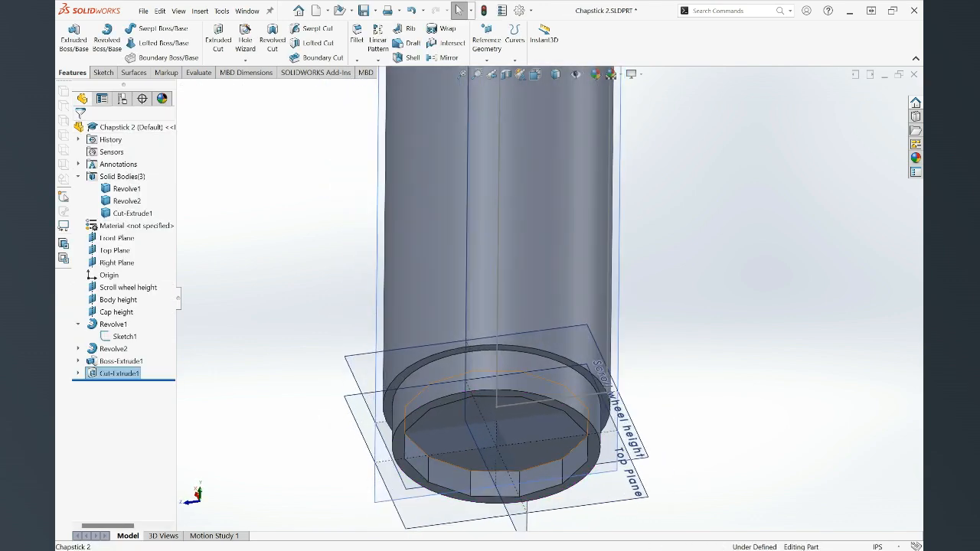
pyautogui.scroll(-2, 475, 475)
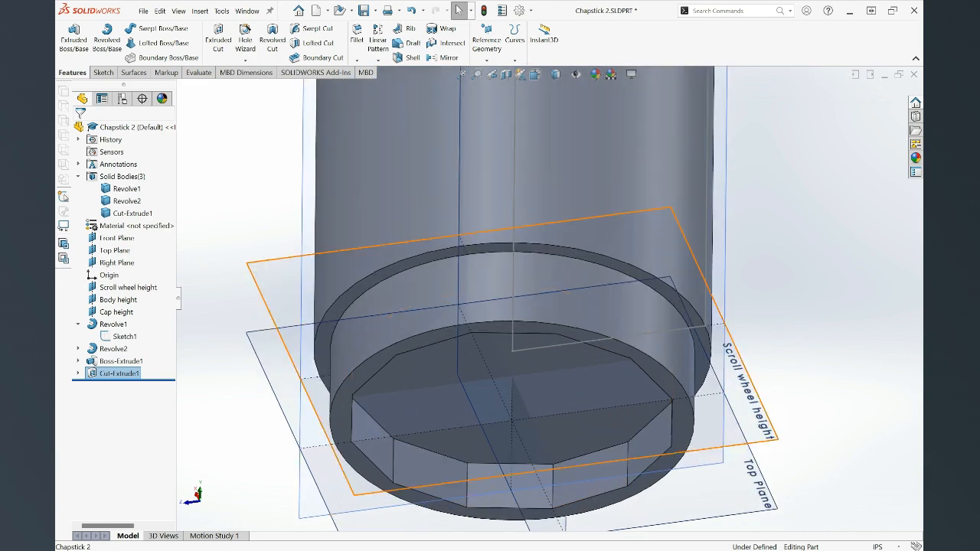
# - Start a new sketch on the Top Plane at the underside of the scroll wheel and view it from below
pyautogui.moveTo(489, 408); pyautogui.dragTo(508, 377, button='middle')
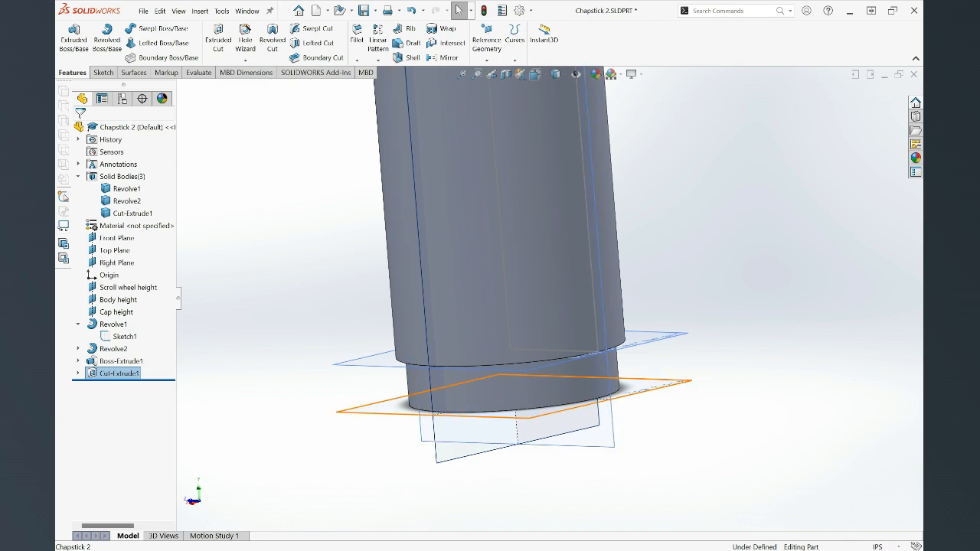
pyautogui.click(490, 417)
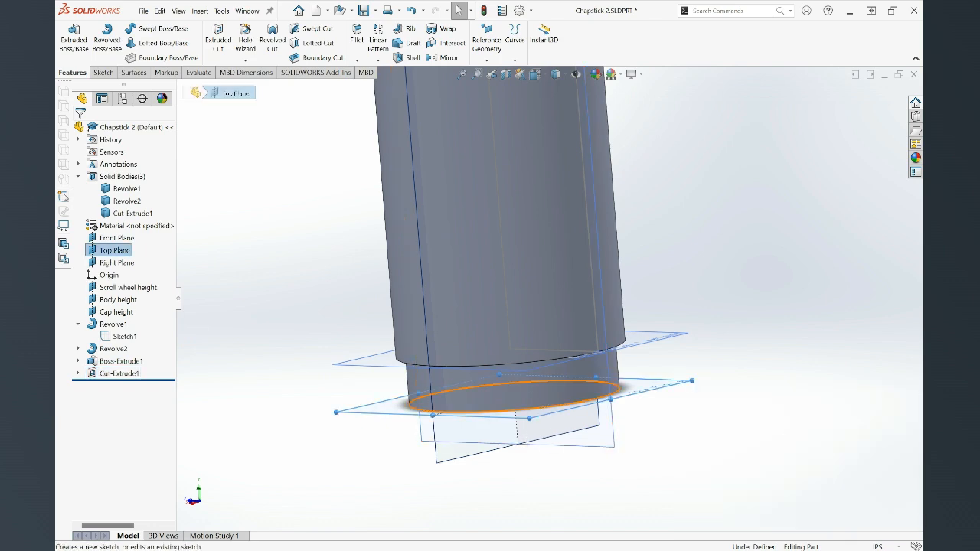
pyautogui.click(507, 390)
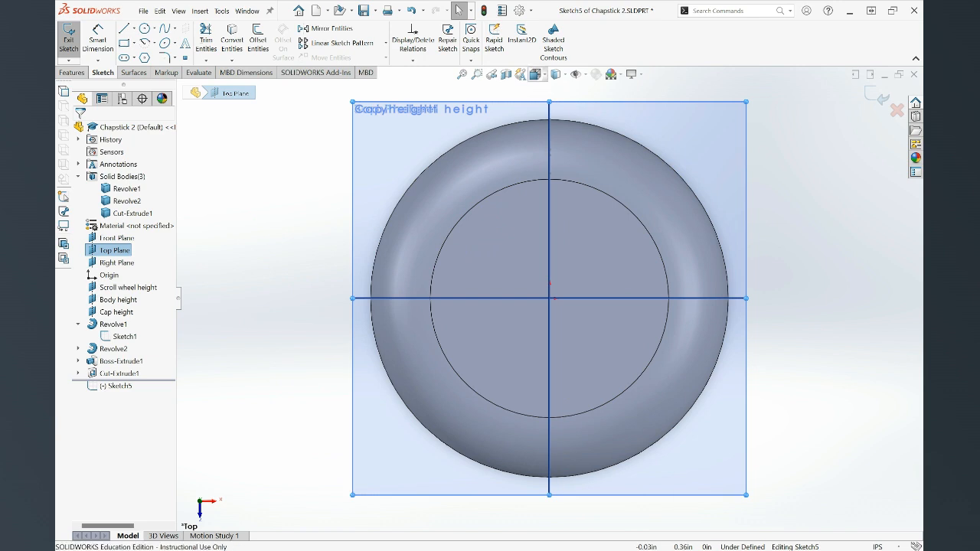
pyautogui.click(552, 141)
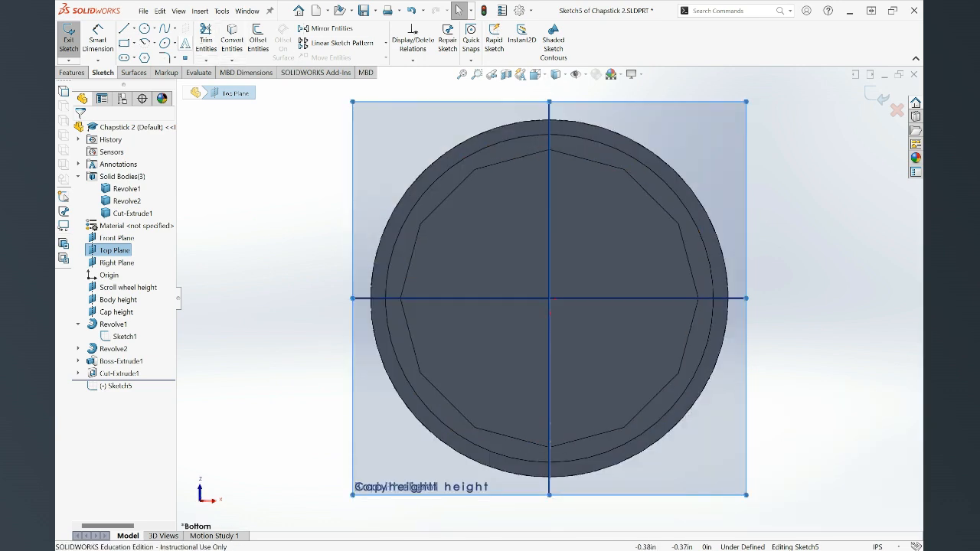
# - Sketch an ellipse about 0.05 in wide and 0.04 in tall, centred on the vertical axis near the scroll wheel's rim, just below the polygon's lowest vertex
pyautogui.click(164, 43)
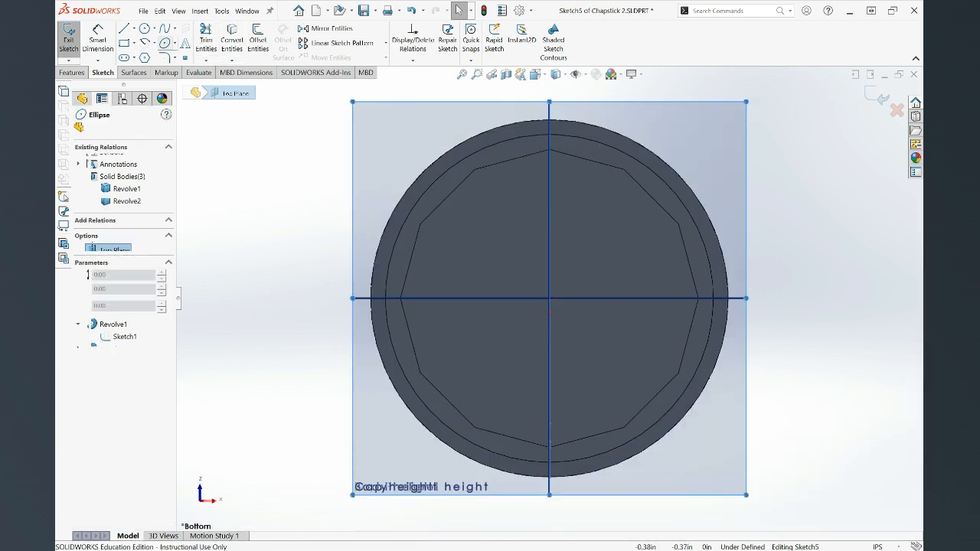
pyautogui.scroll(4, 557, 394)
pyautogui.scroll(-2, 556, 392)
pyautogui.scroll(-10, 550, 394)
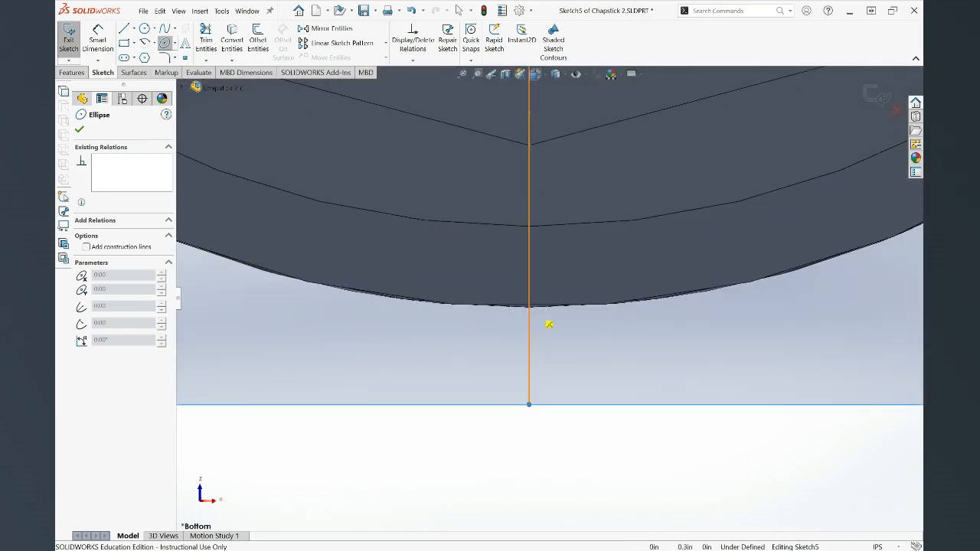
pyautogui.scroll(5, 549, 325)
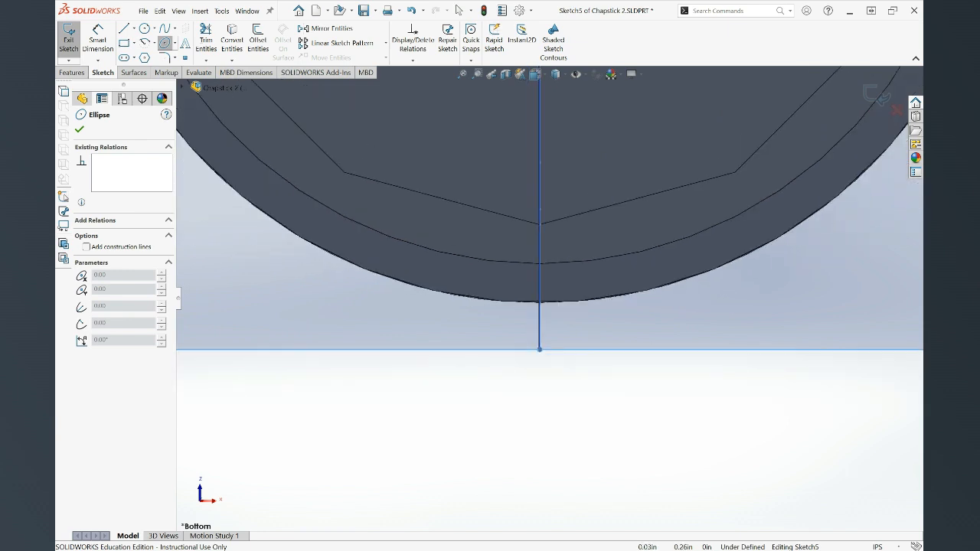
pyautogui.scroll(2, 544, 306)
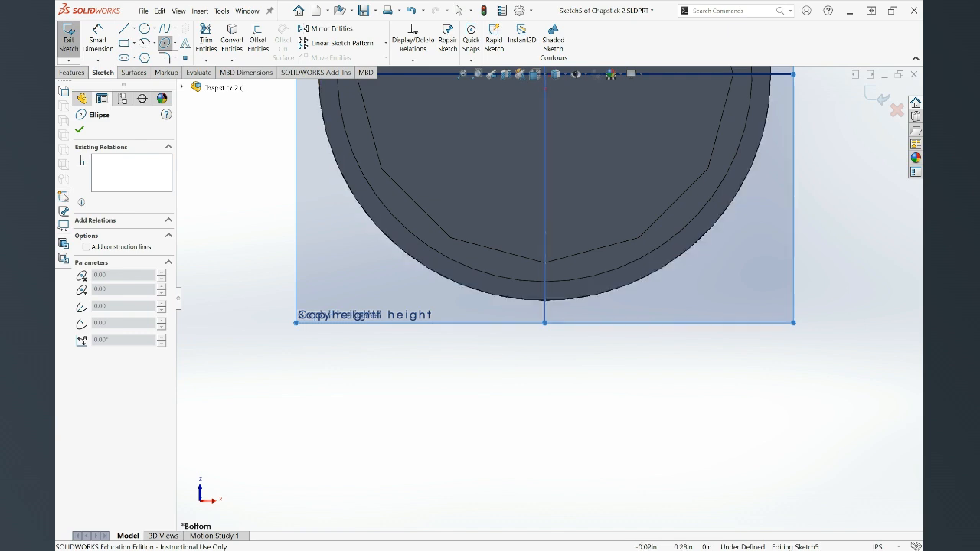
pyautogui.scroll(-3, 567, 302)
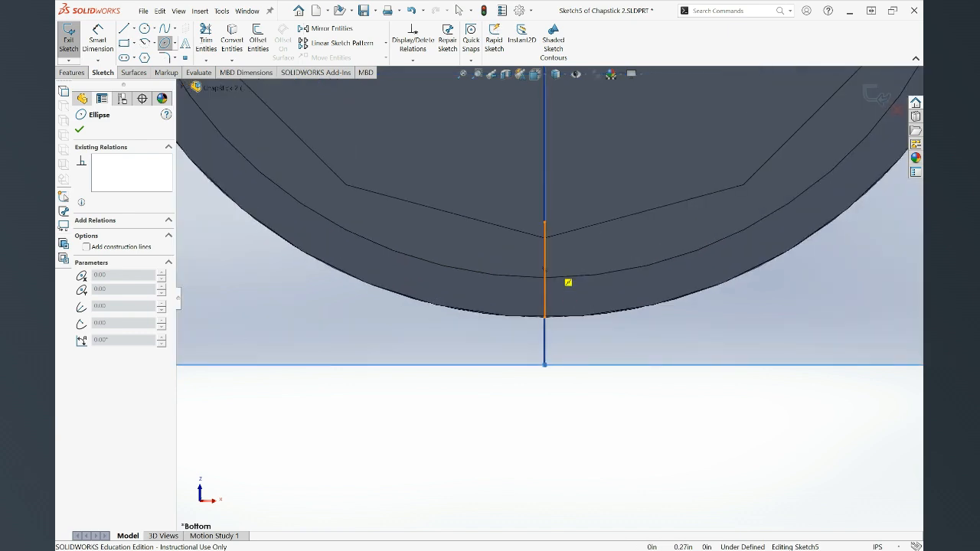
pyautogui.click(544, 270)
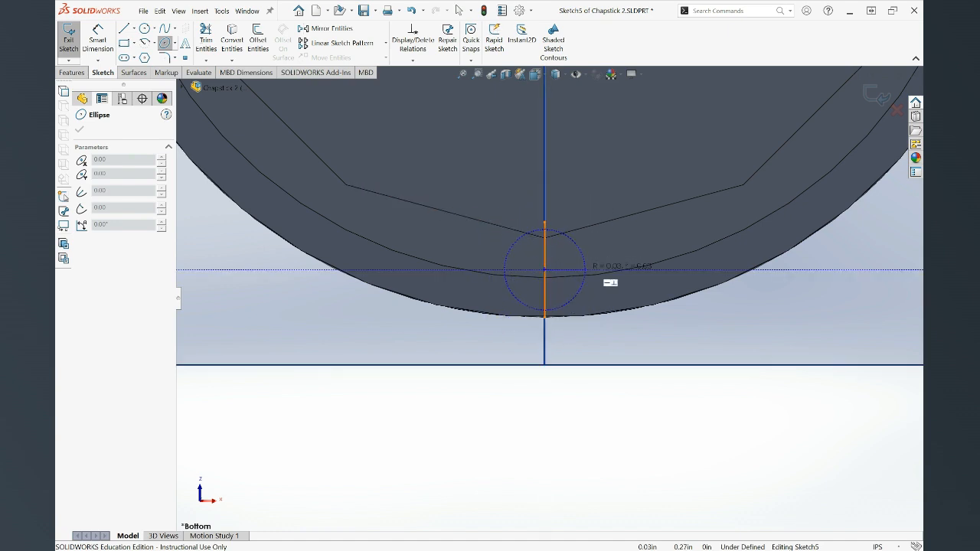
pyautogui.click(585, 269)
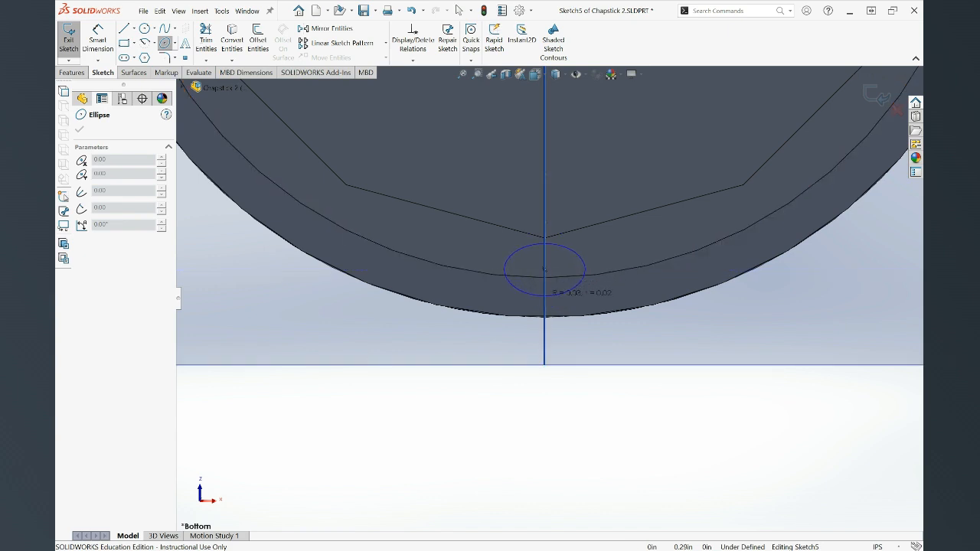
pyautogui.scroll(-8, 544, 270)
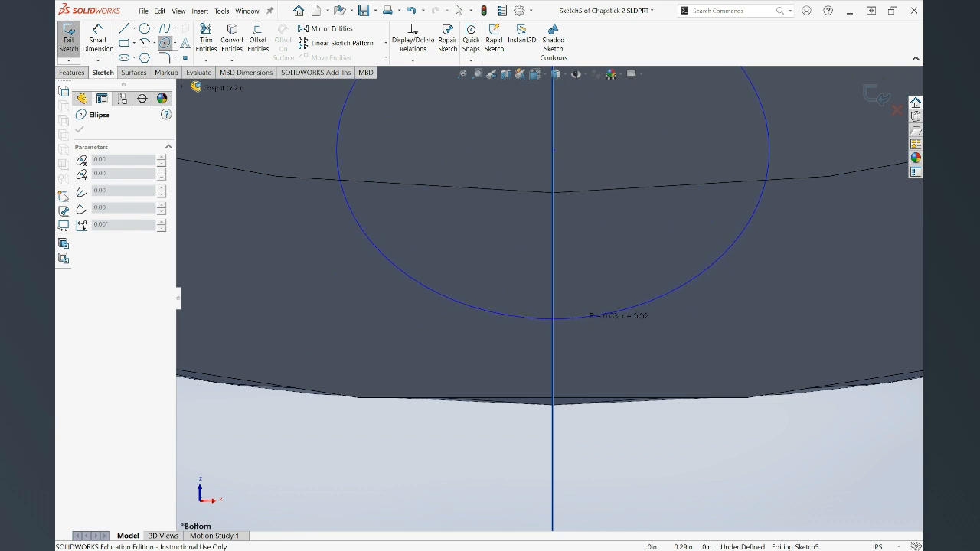
pyautogui.click(611, 330)
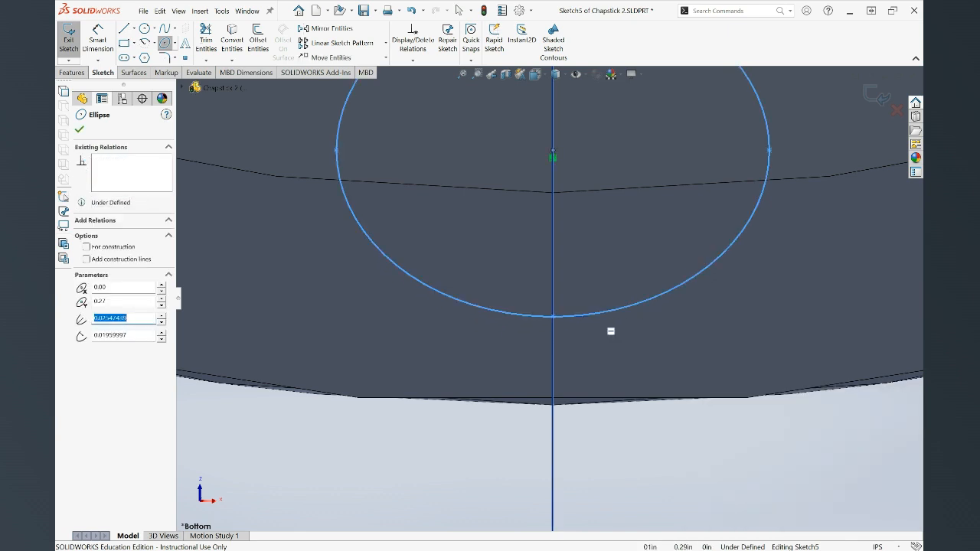
pyautogui.scroll(4, 549, 298)
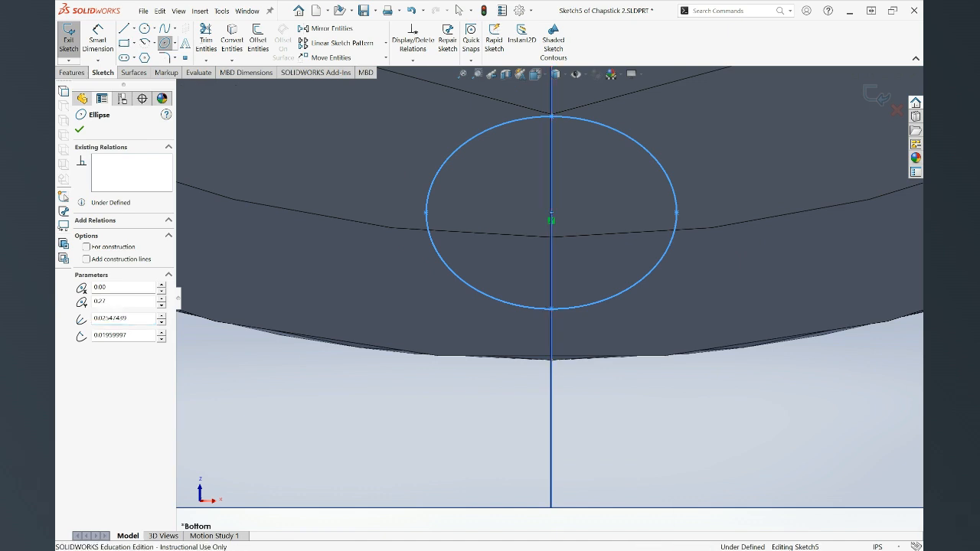
pyautogui.press('Escape')
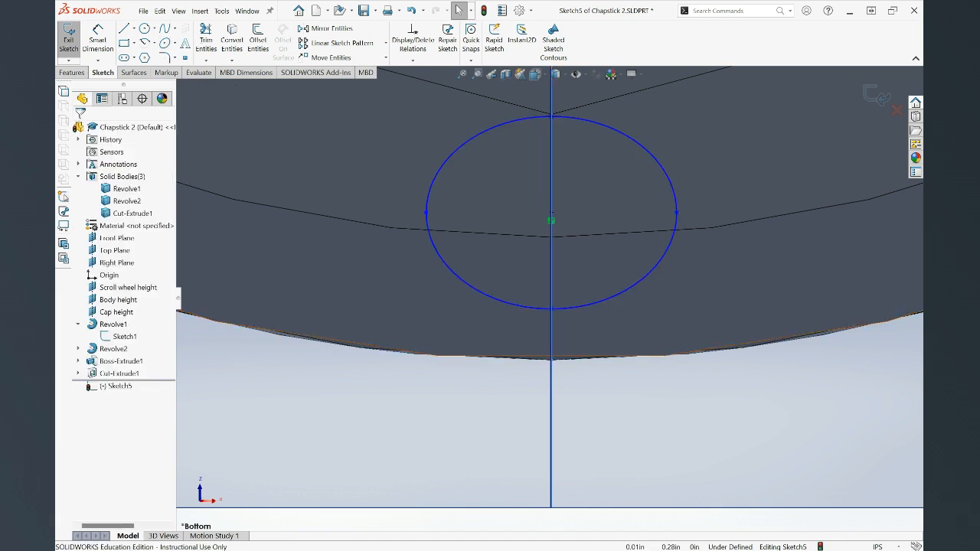
# - Dimension the ellipse's width between its two side points to 0.05 in
pyautogui.scroll(3, 550, 299)
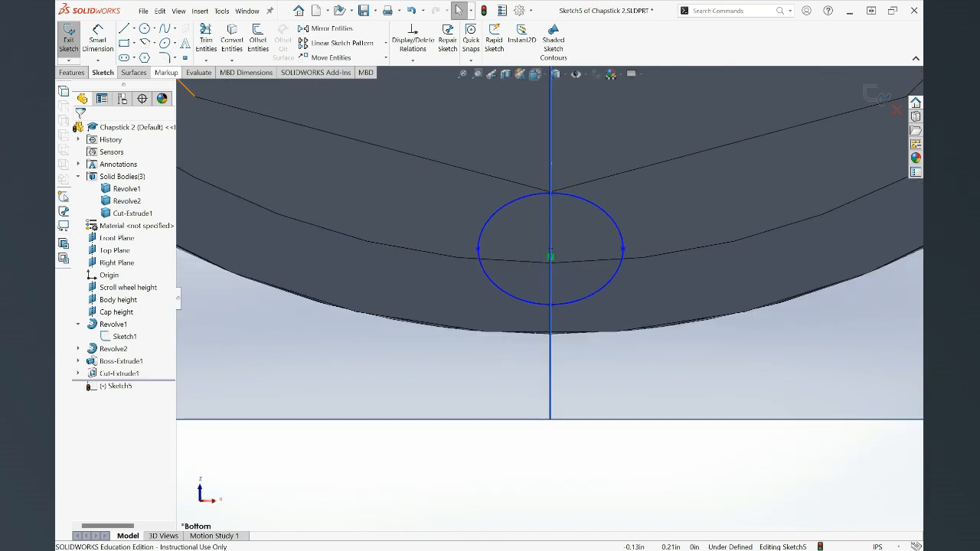
pyautogui.click(98, 38)
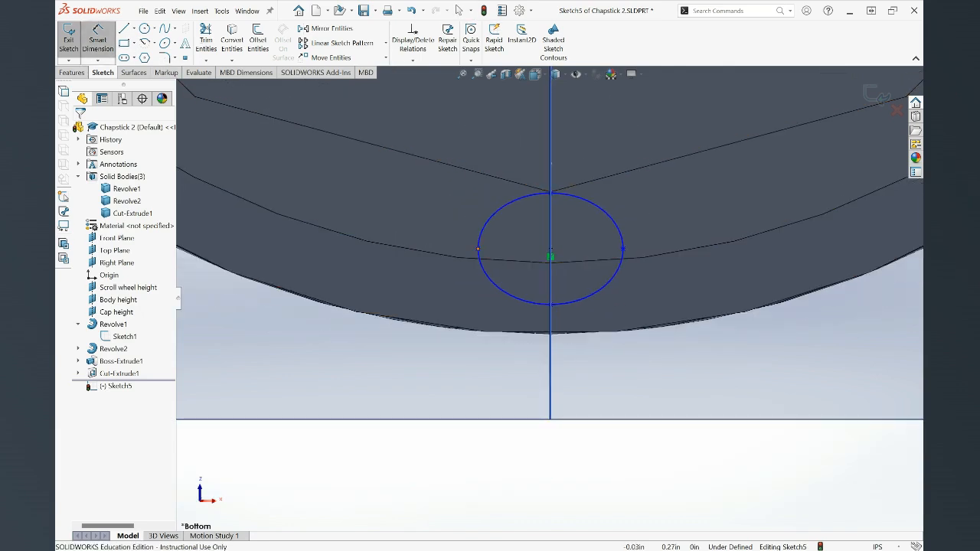
pyautogui.click(478, 249)
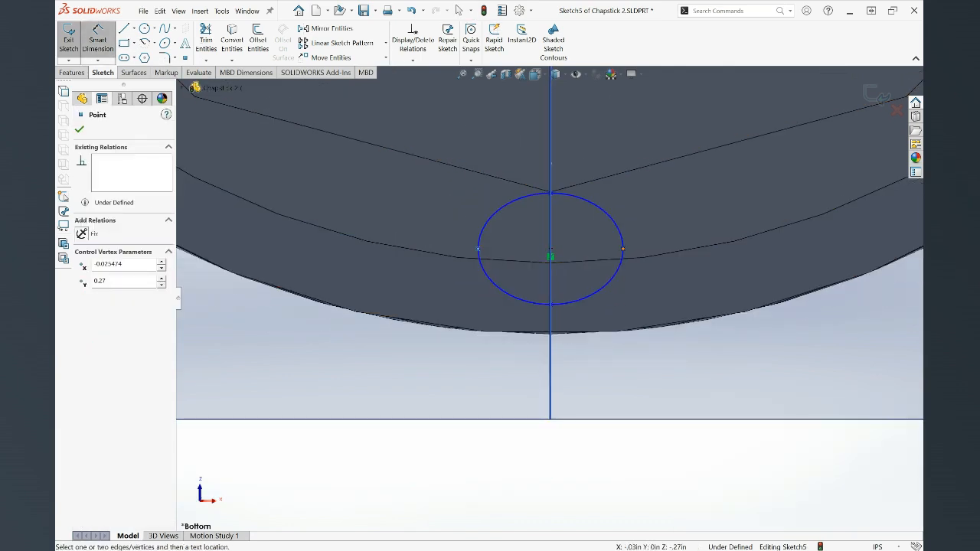
pyautogui.click(622, 249)
pyautogui.click(607, 354)
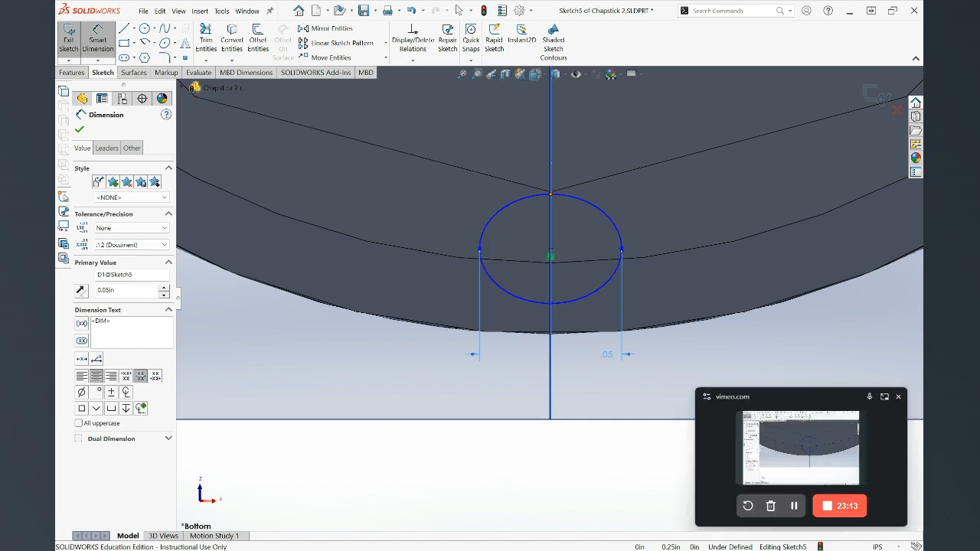
# - Dimension the ellipse's height between its upper and lower points to 0.04 in
pyautogui.click(551, 194)
pyautogui.click(551, 303)
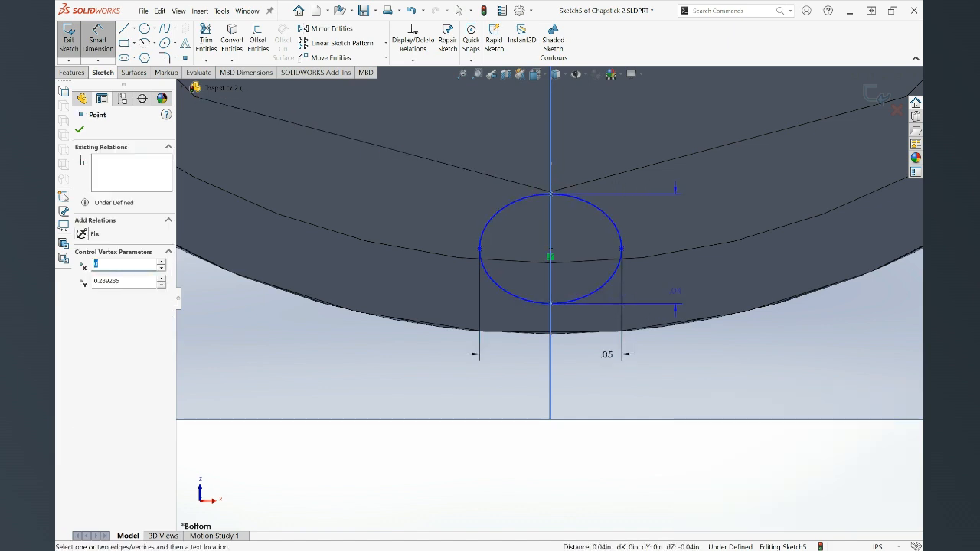
pyautogui.click(675, 291)
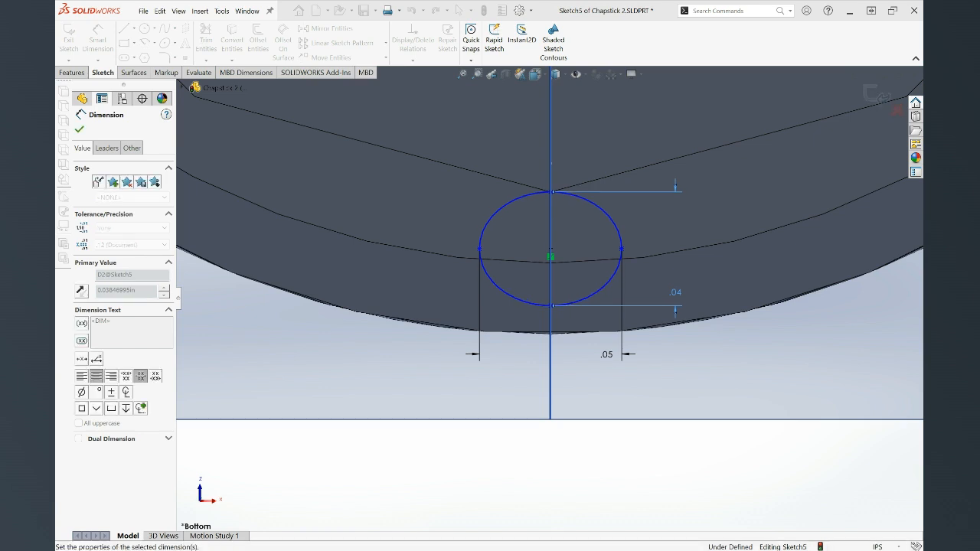
pyautogui.press('Escape')
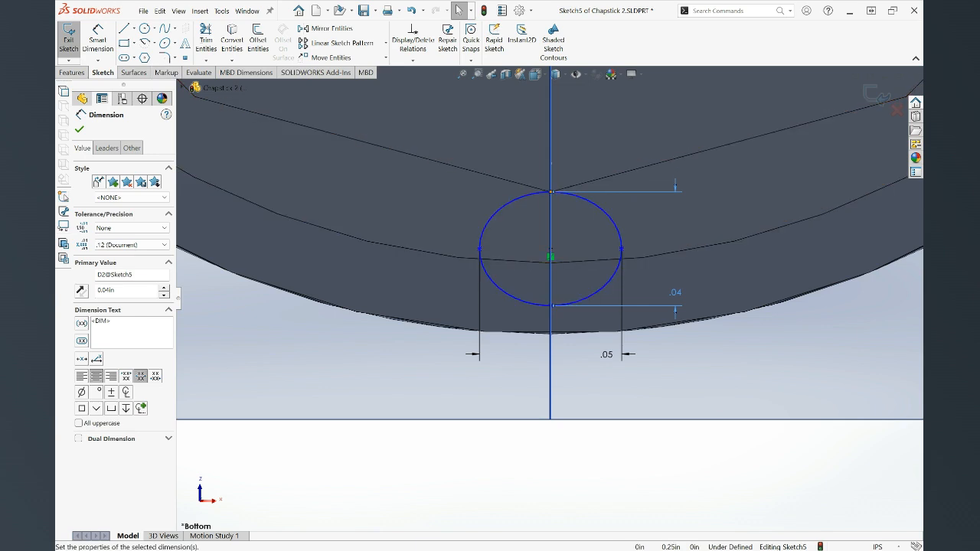
# - Try to free the ellipse's upper point by deleting its coincident relation and moving the point
pyautogui.click(551, 192)
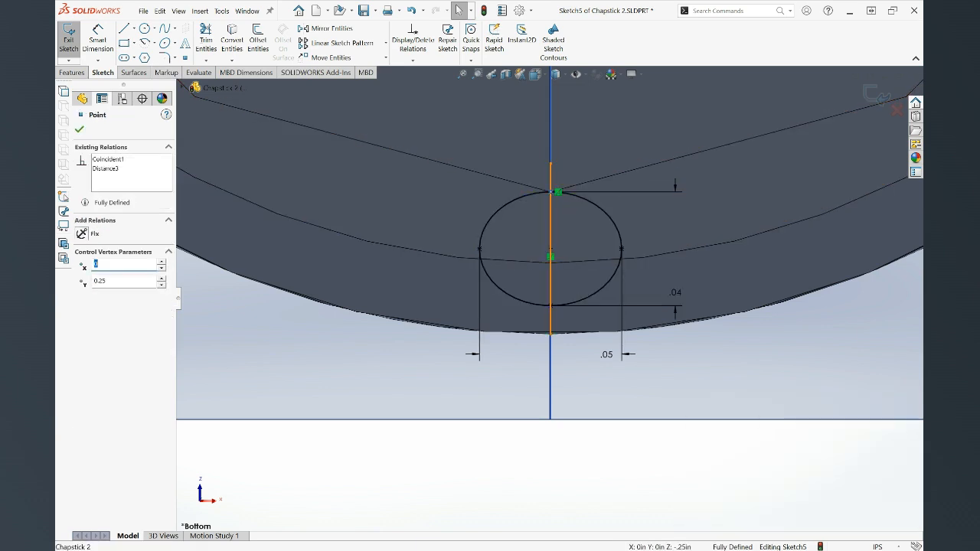
pyautogui.scroll(2, 554, 193)
pyautogui.scroll(-5, 555, 193)
pyautogui.scroll(-4, 566, 285)
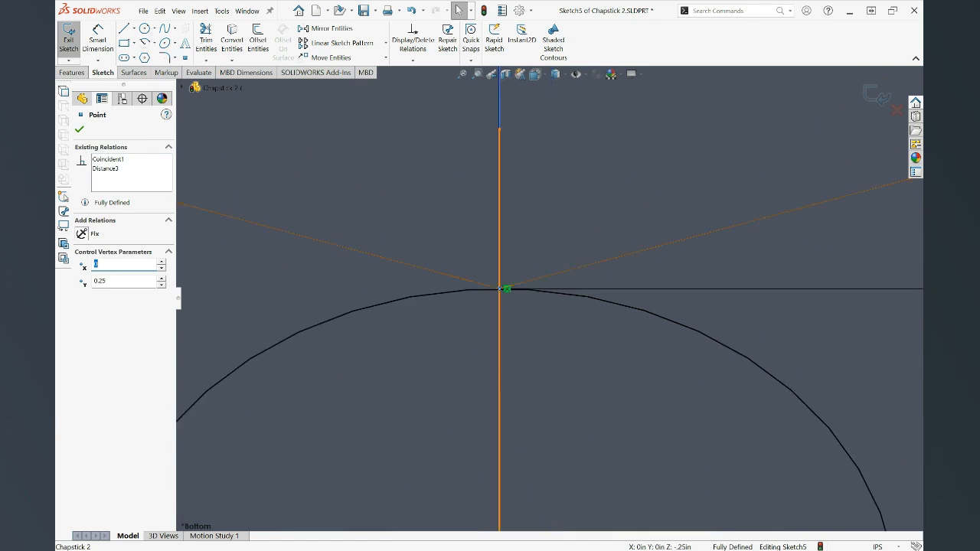
pyautogui.scroll(3, 502, 288)
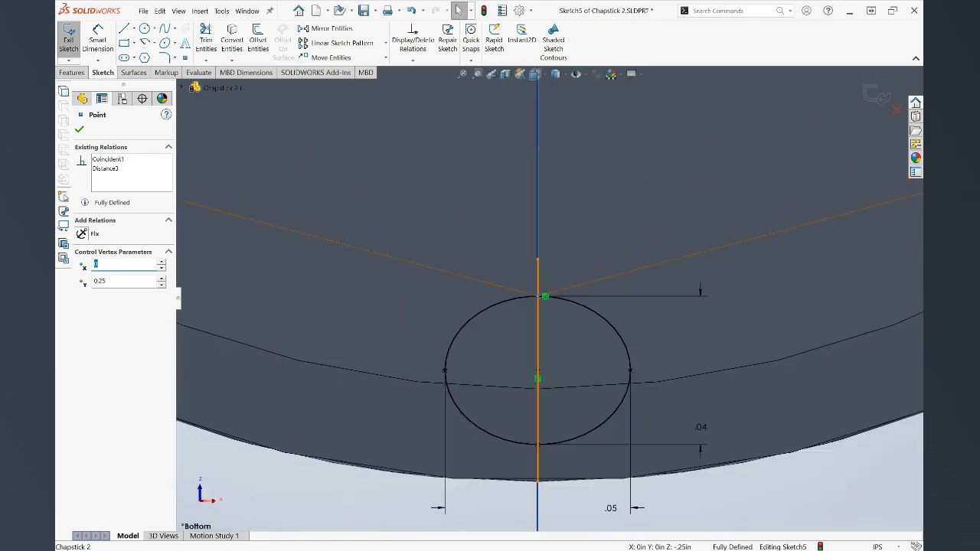
pyautogui.scroll(1, 546, 297)
pyautogui.scroll(2, 544, 297)
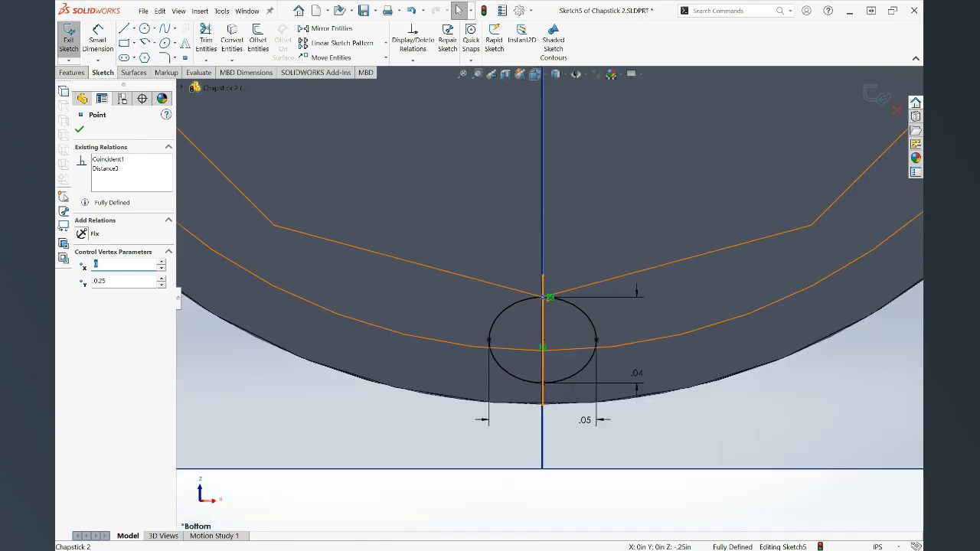
pyautogui.scroll(-3, 549, 297)
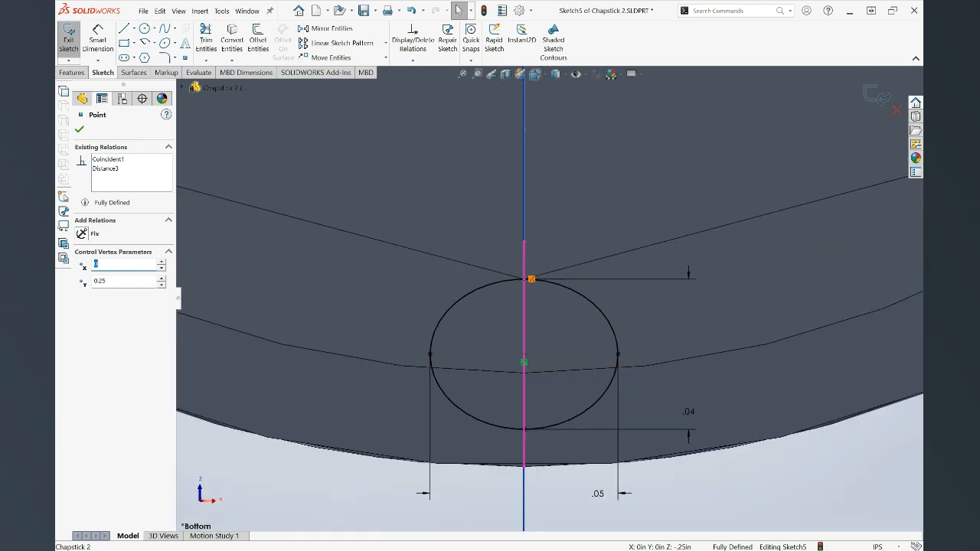
pyautogui.press('Delete')
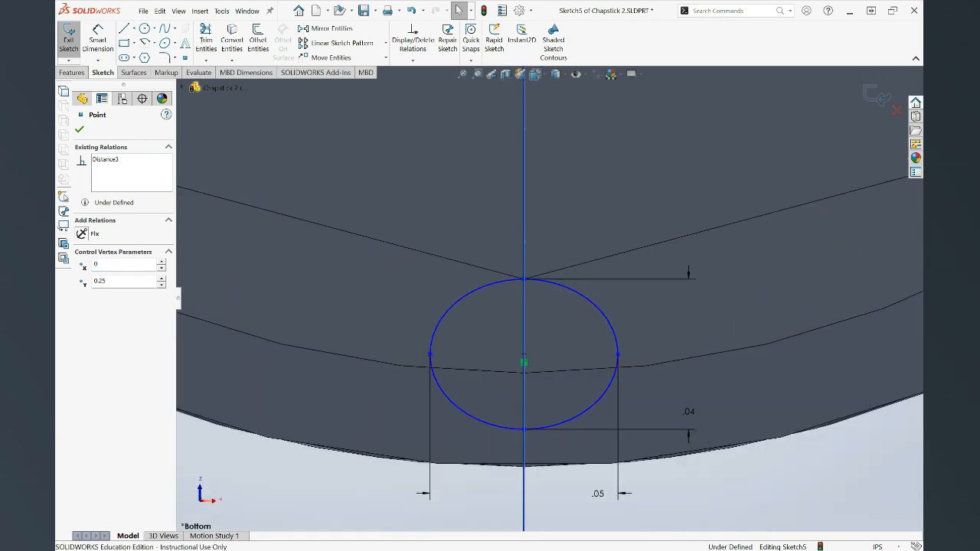
pyautogui.moveTo(524, 279); pyautogui.dragTo(525, 279)
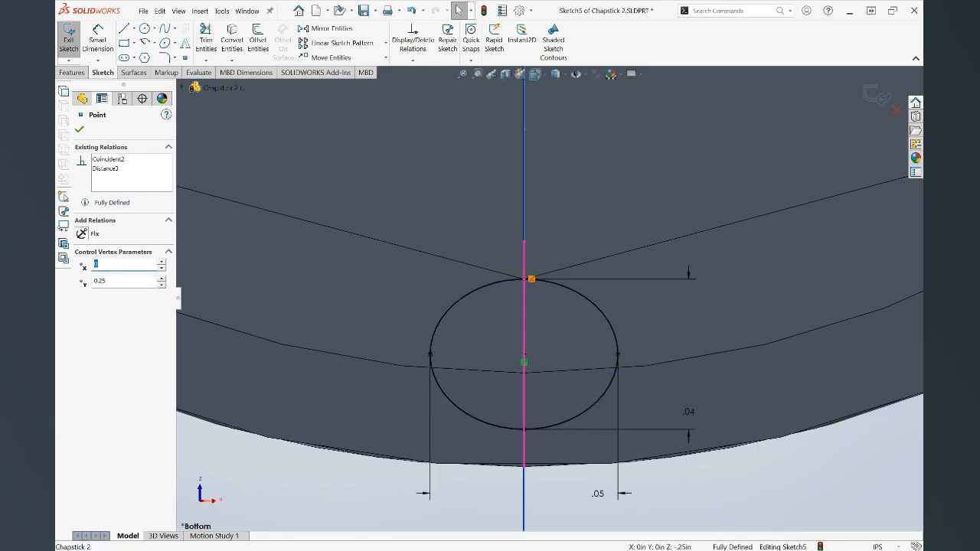
pyautogui.scroll(3, 637, 304)
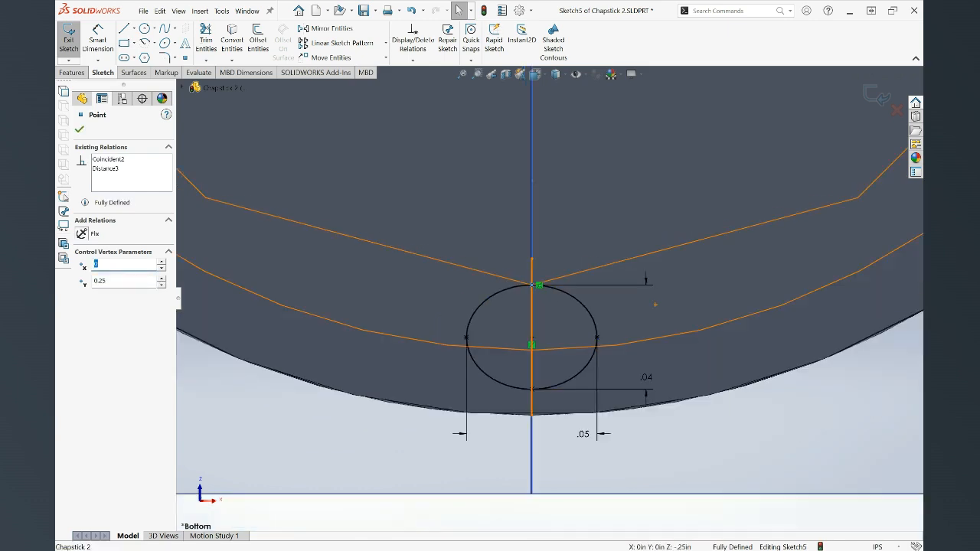
pyautogui.click(109, 160)
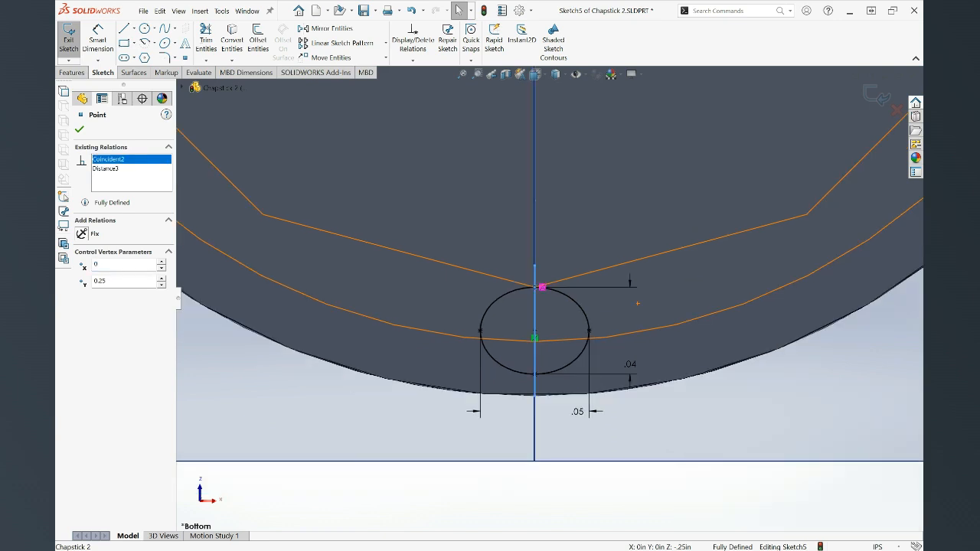
pyautogui.press('Delete')
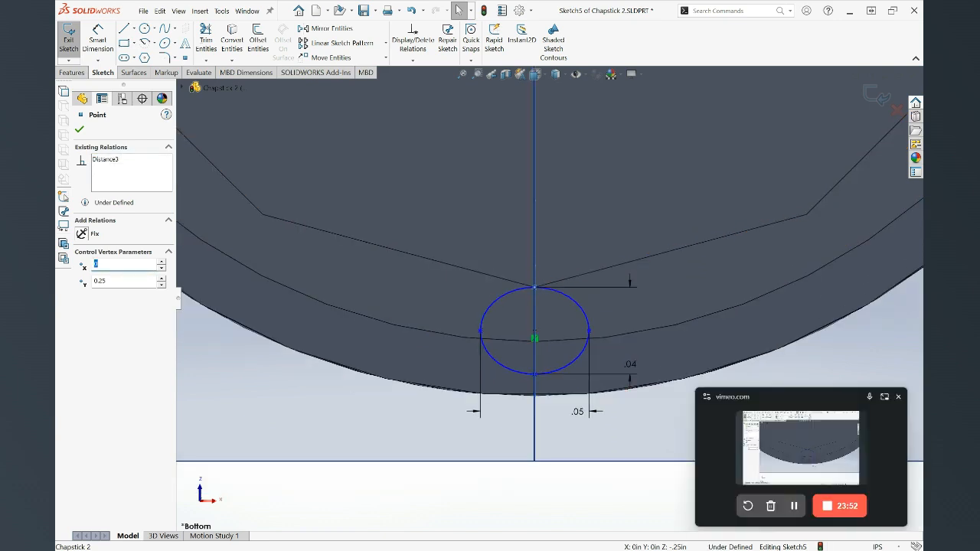
pyautogui.moveTo(535, 289); pyautogui.dragTo(535, 288)
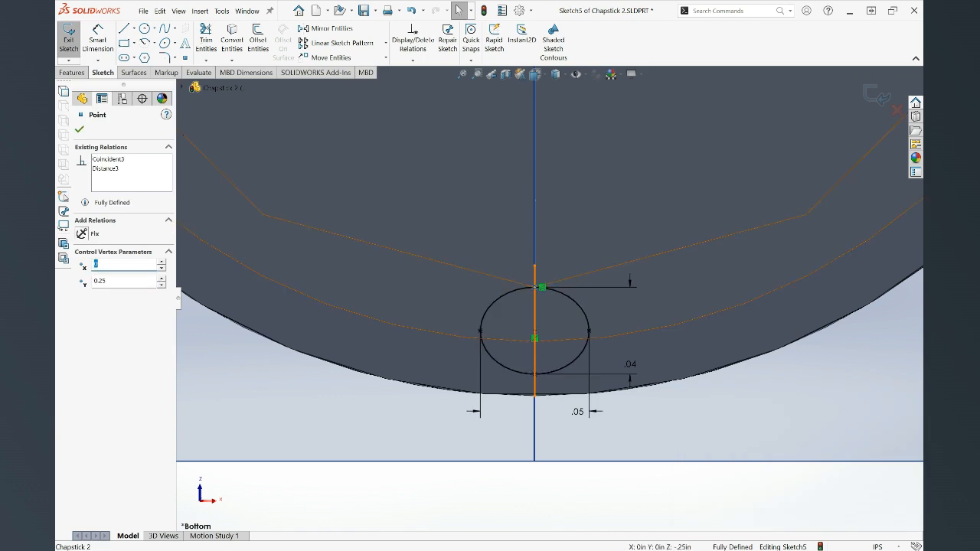
# - Delete the coincident and distance relations on the ellipse's upper point and move the point along the vertical axis, just below the polygon's vertex
pyautogui.click(109, 159)
pyautogui.press('Delete')
pyautogui.press('Delete')
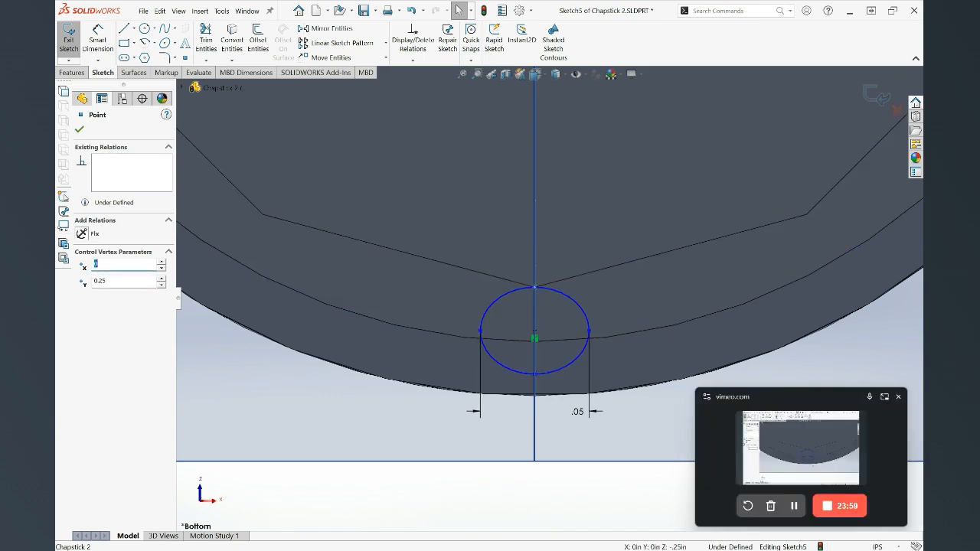
pyautogui.moveTo(536, 289); pyautogui.dragTo(535, 303)
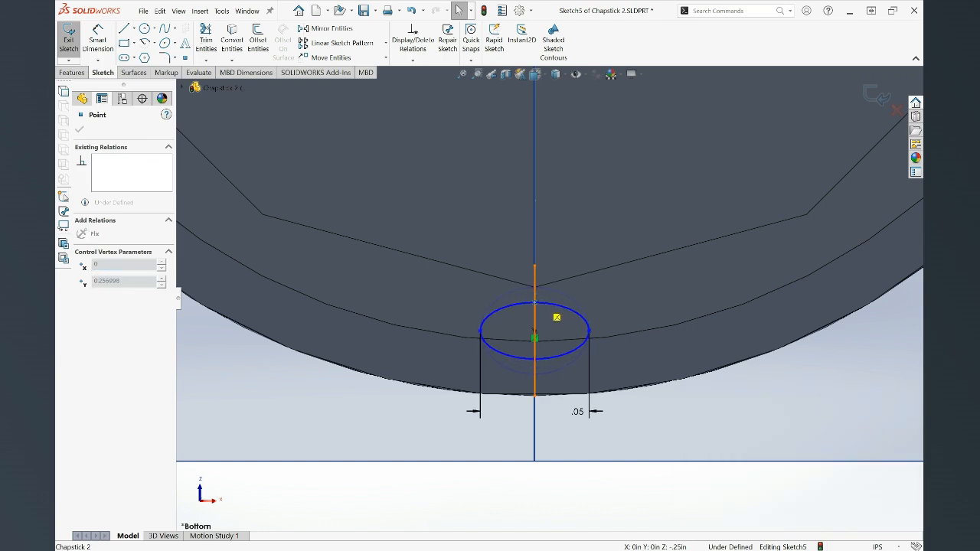
pyautogui.click(536, 303)
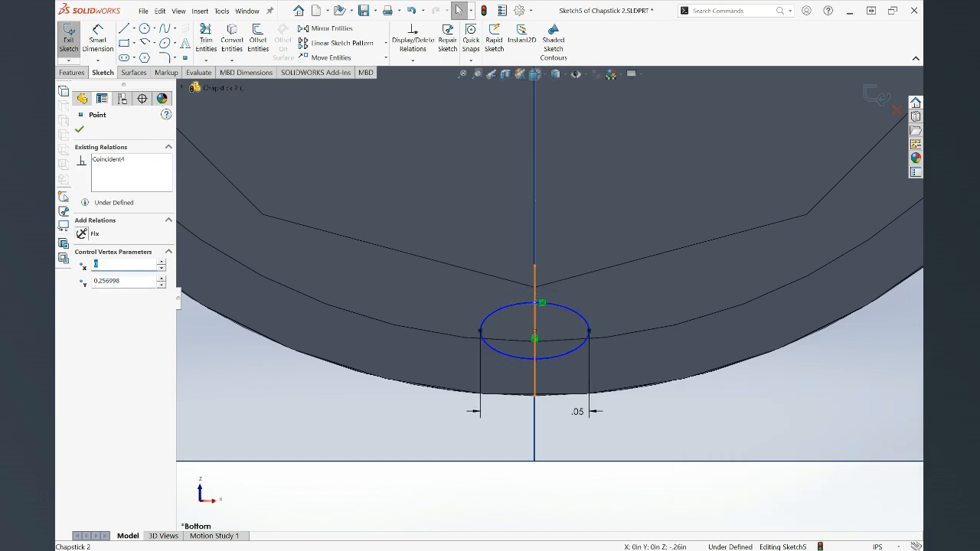
pyautogui.scroll(-3, 539, 337)
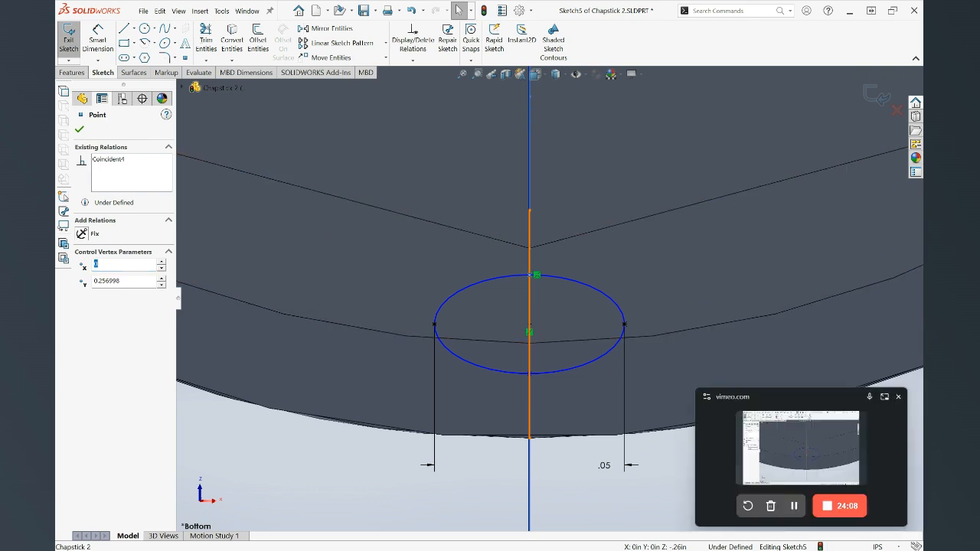
pyautogui.moveTo(536, 274); pyautogui.dragTo(536, 266)
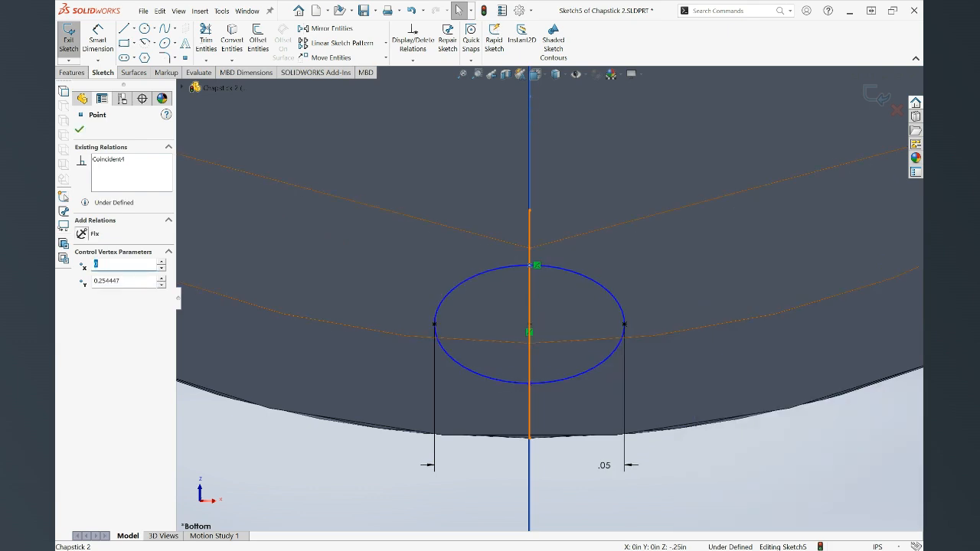
pyautogui.press('Escape')
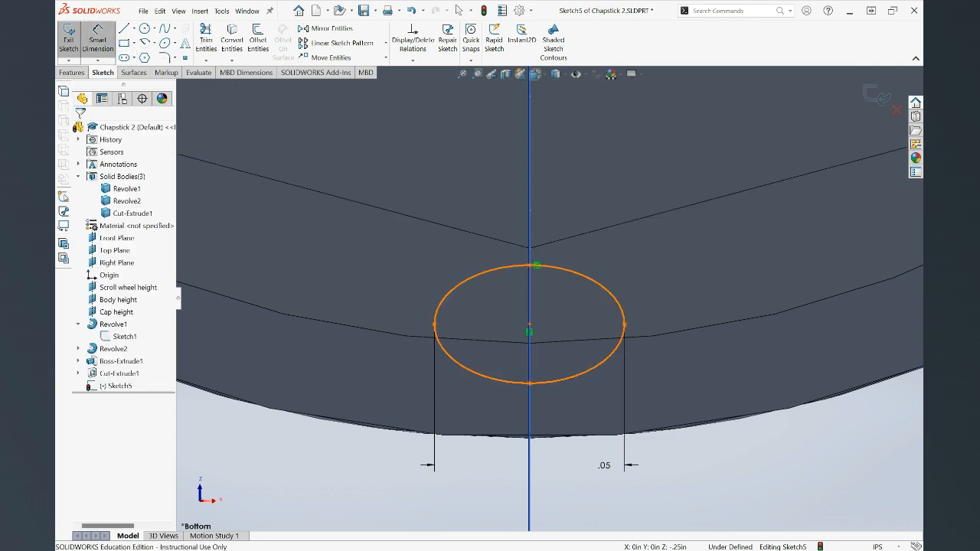
# - Dimension the ellipse's height between its upper and lower points to 0.04 in and exit the sketch
pyautogui.click(529, 265)
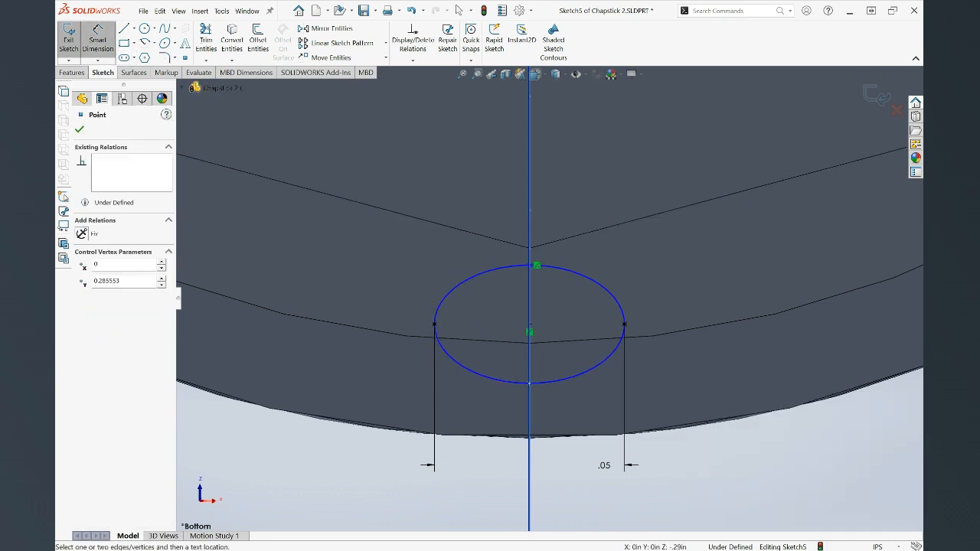
pyautogui.click(529, 383)
pyautogui.click(659, 270)
pyautogui.write('.04')
pyautogui.press('Return')
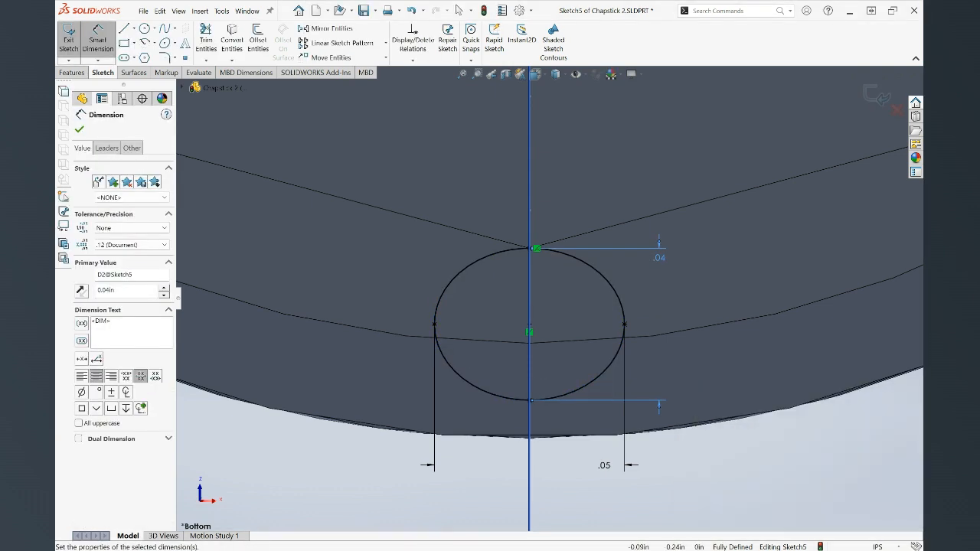
pyautogui.click(79, 129)
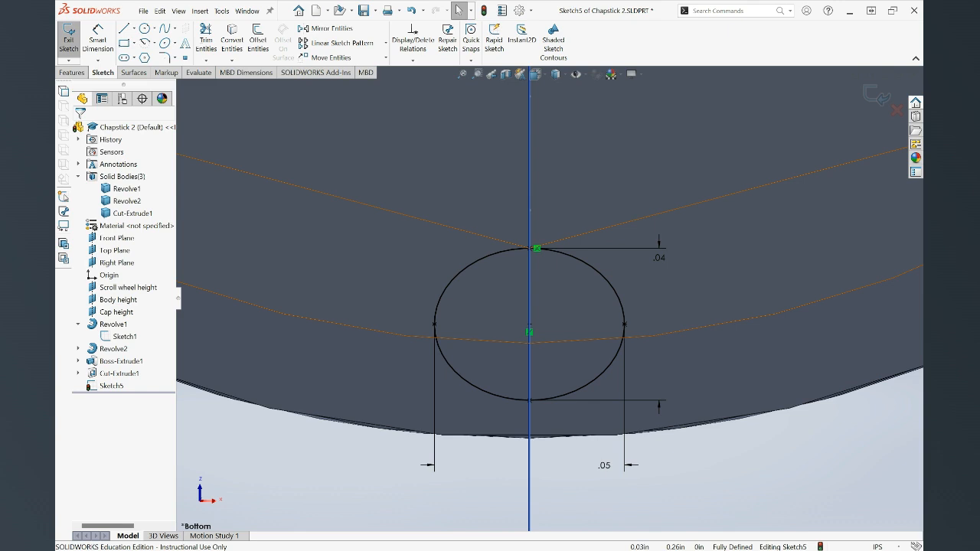
pyautogui.click(69, 38)
# - Extrude the ellipse up to the Scroll wheel height plane as a separate body, with Merge result off
pyautogui.click(71, 39)
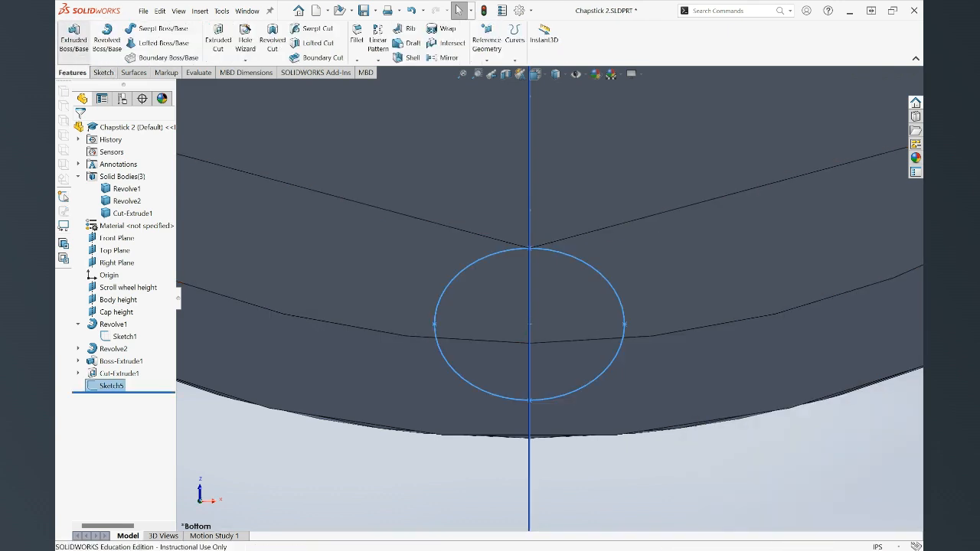
pyautogui.moveTo(529, 291); pyautogui.dragTo(594, 300, button='middle')
pyautogui.scroll(4, 547, 304)
pyautogui.scroll(3, 576, 309)
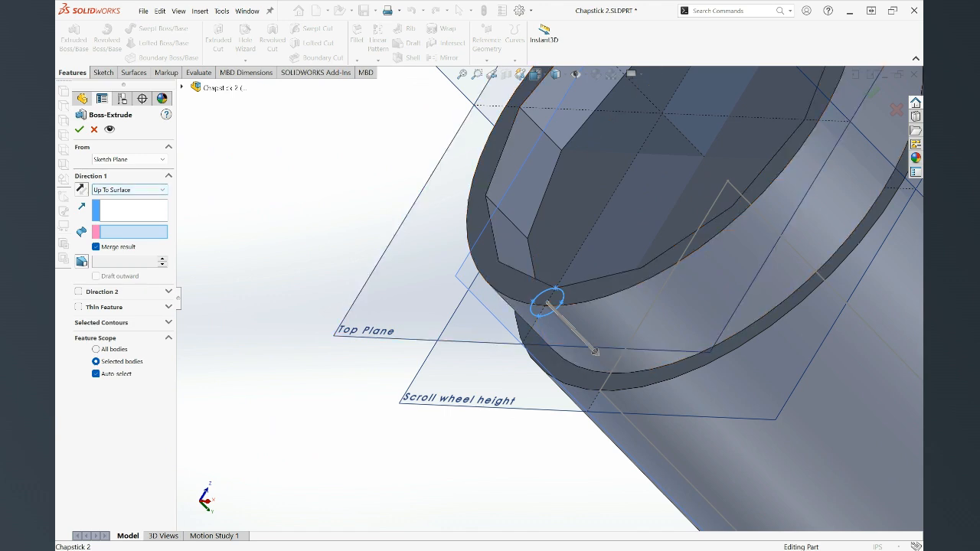
pyautogui.click(458, 399)
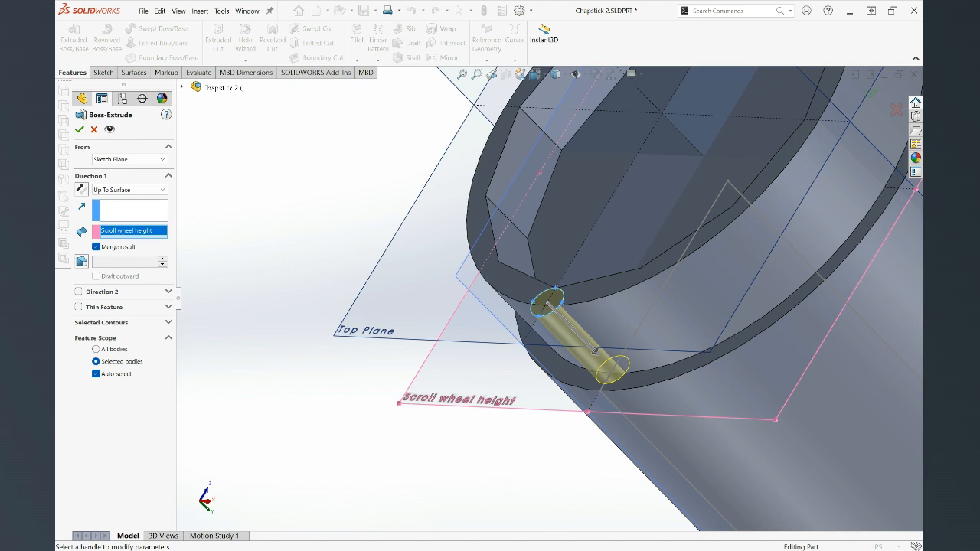
pyautogui.click(95, 247)
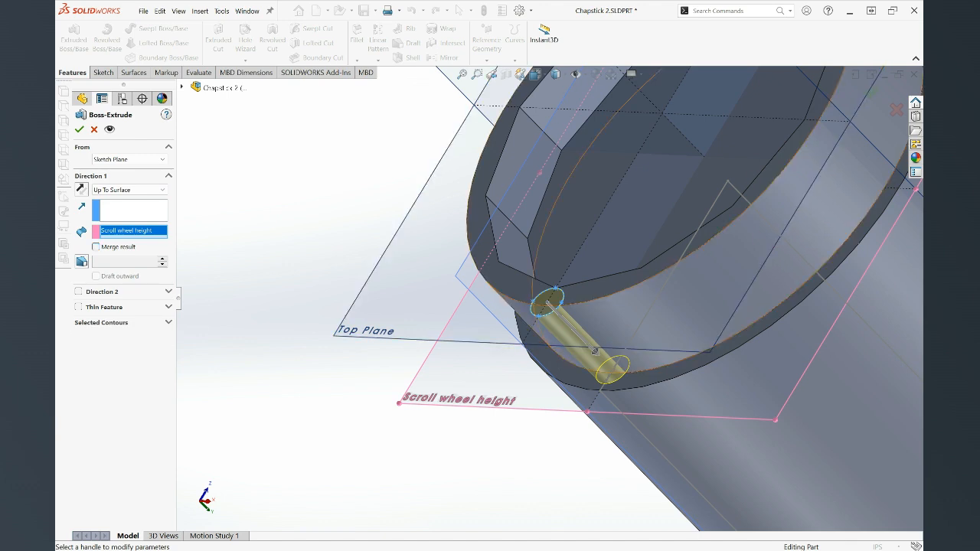
pyautogui.scroll(4, 647, 272)
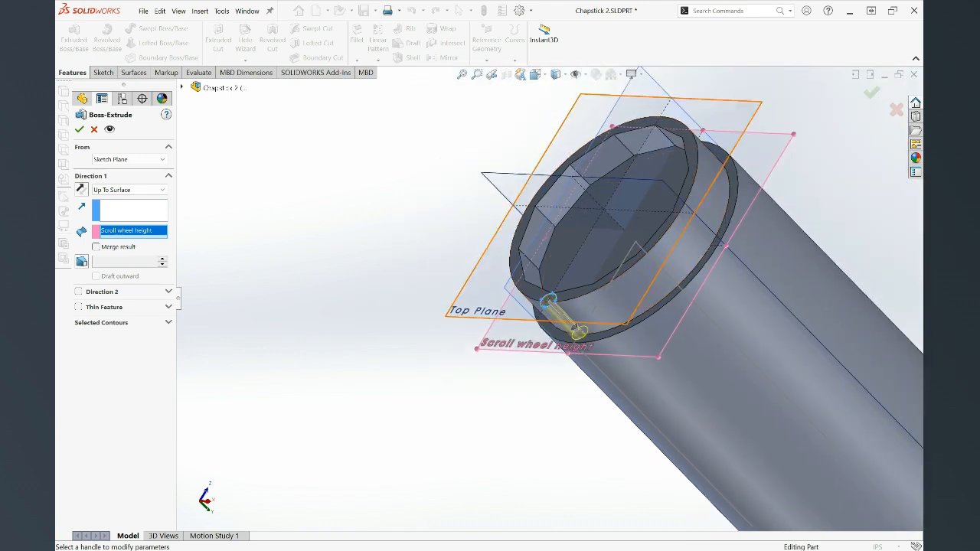
pyautogui.scroll(-3, 573, 327)
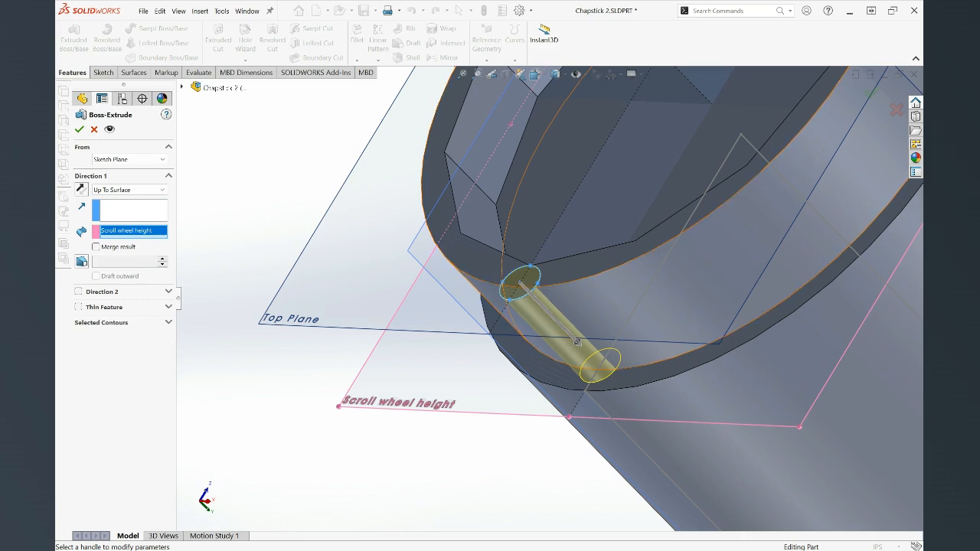
pyautogui.click(79, 128)
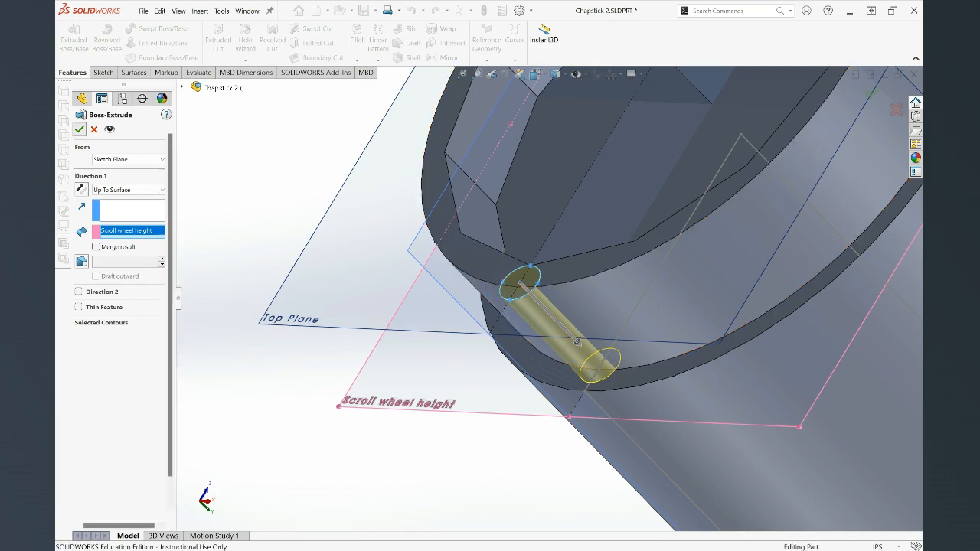
# - Set up a circular pattern of the elliptical extrusion around the scroll wheel's circular edge, with 26 instances equally spaced over 360°
pyautogui.scroll(4, 561, 300)
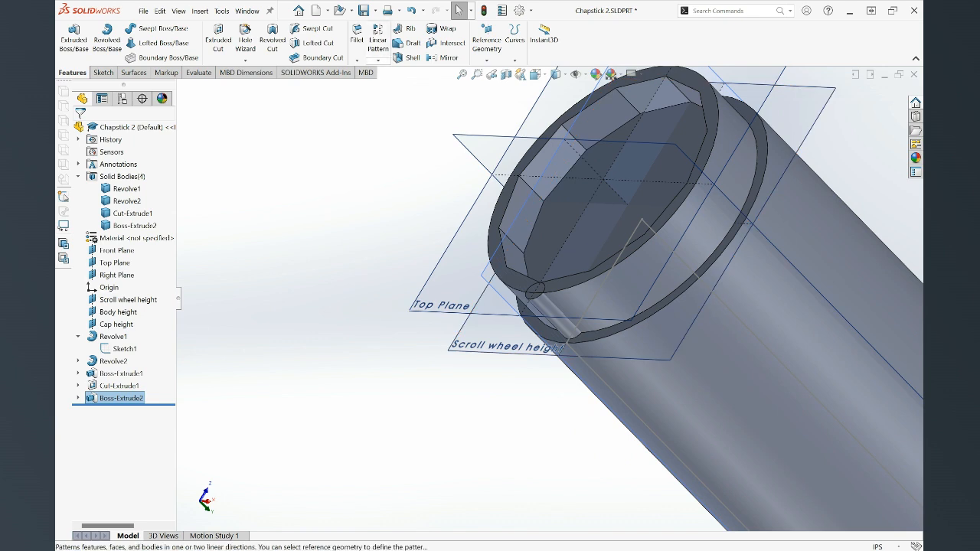
pyautogui.click(399, 87)
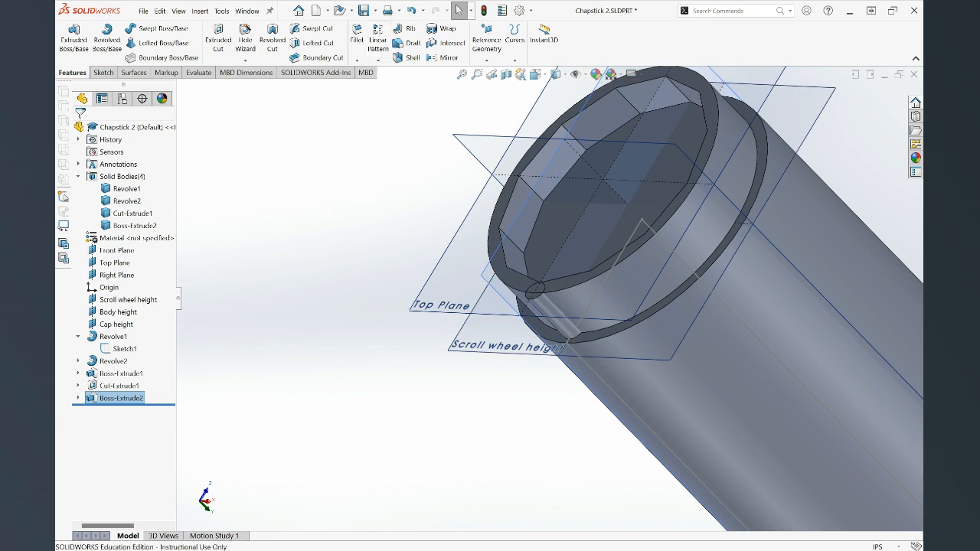
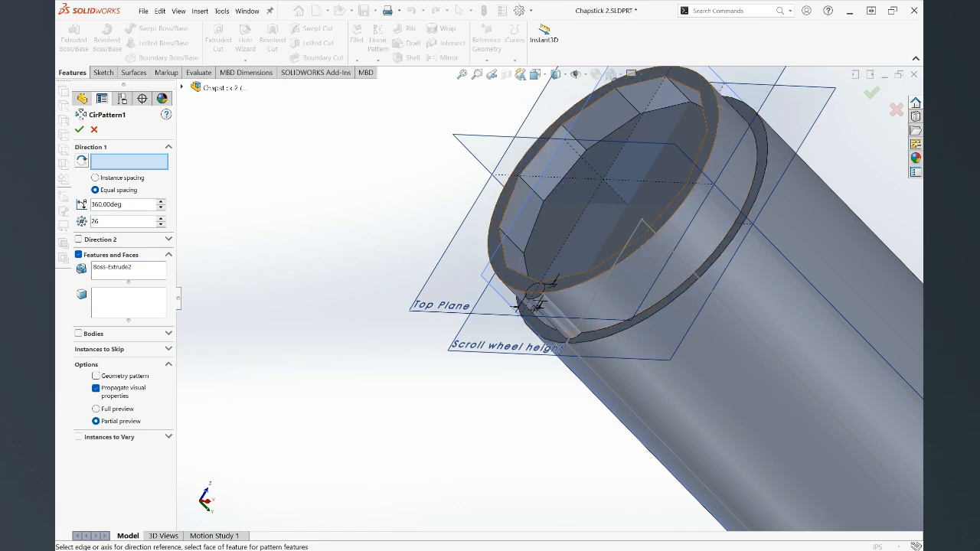
pyautogui.click(660, 230)
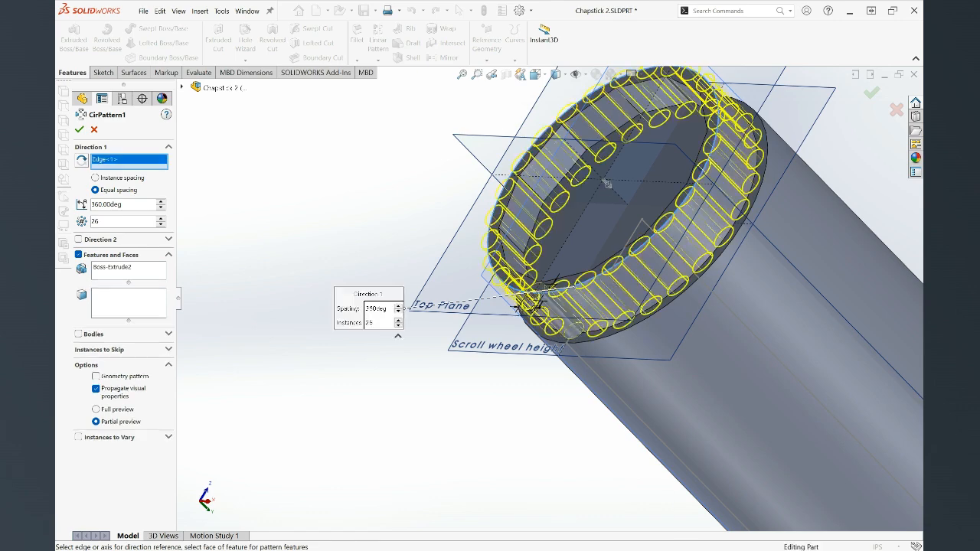
pyautogui.moveTo(660, 229); pyautogui.dragTo(651, 272, button='middle')
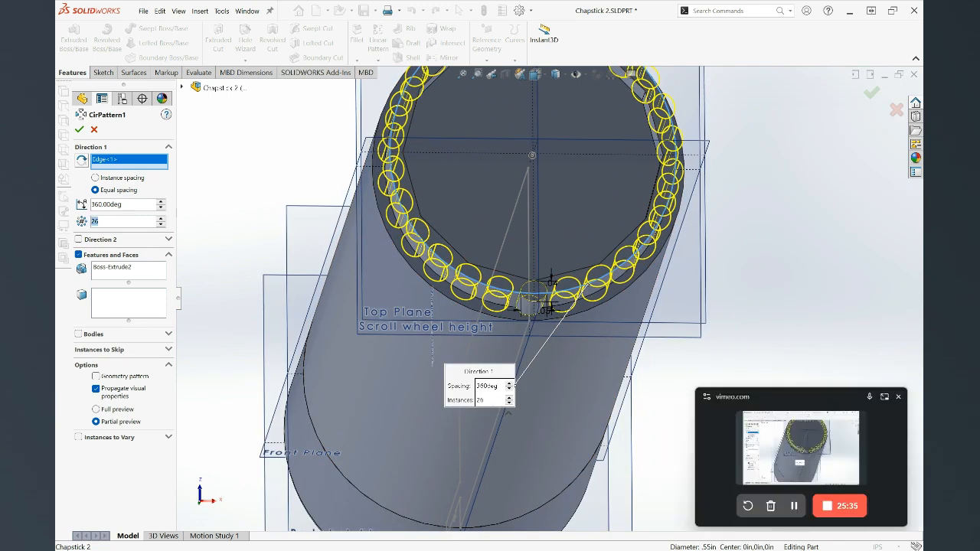
pyautogui.scroll(1, 566, 337)
pyautogui.moveTo(566, 338); pyautogui.dragTo(487, 373, button='middle')
pyautogui.moveTo(370, 386); pyautogui.dragTo(484, 414, button='middle')
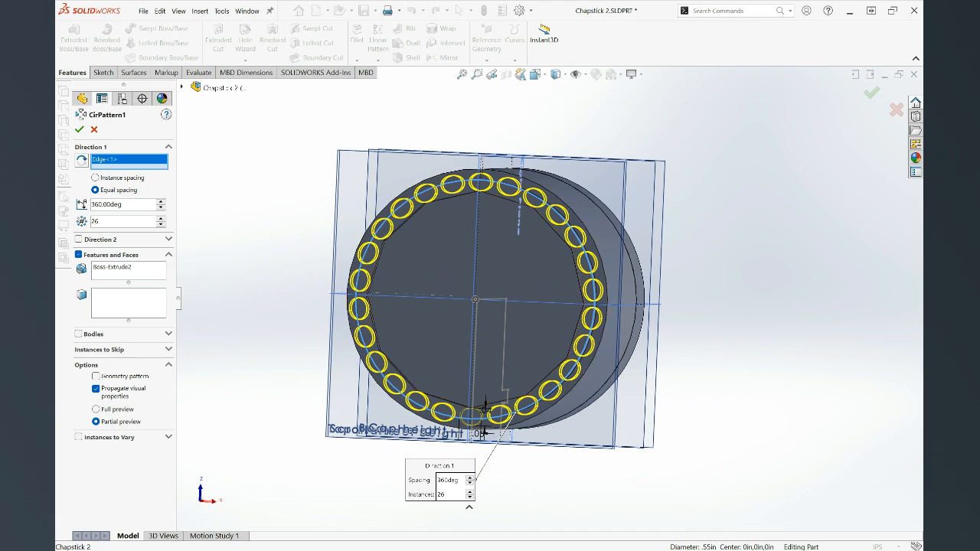
# - Try instance counts between 24 and 44 for the circular pattern and set the count back to 26
pyautogui.click(160, 224)
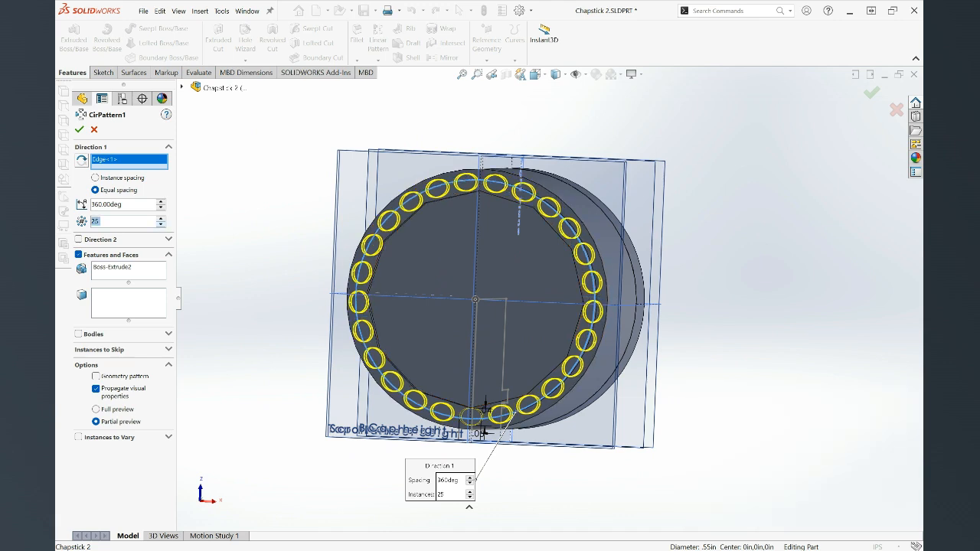
pyautogui.click(160, 224)
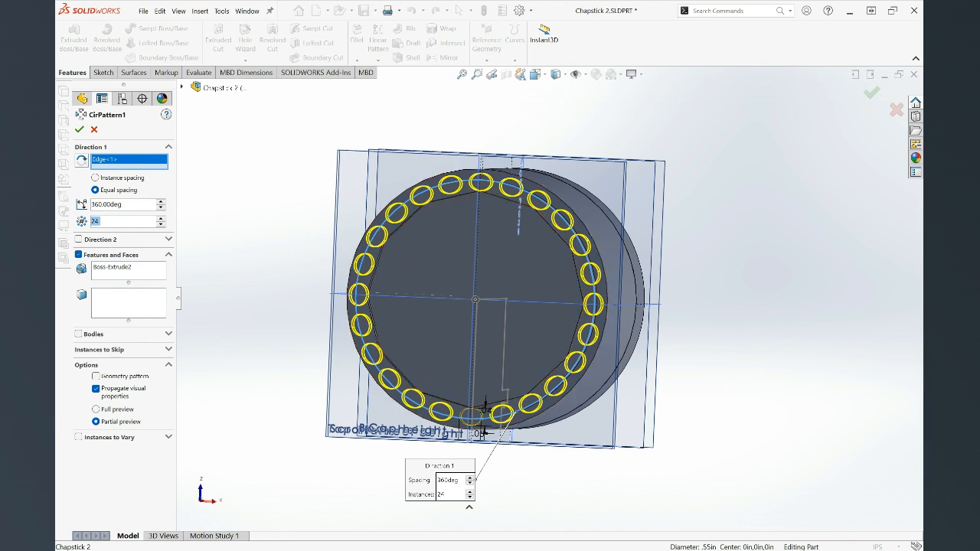
pyautogui.press('Up')
pyautogui.press('Up')
pyautogui.press('Up')
pyautogui.press('Up')
pyautogui.press('Up')
pyautogui.press('Up')
pyautogui.press('Up')
pyautogui.press('Up')
pyautogui.press('Up')
pyautogui.press('Up')
pyautogui.press('Up')
pyautogui.press('Up')
pyautogui.press('Up')
pyautogui.press('Up')
pyautogui.press('Up')
pyautogui.press('Up')
pyautogui.press('Up')
pyautogui.press('Up')
pyautogui.press('Up')
pyautogui.press('Up')
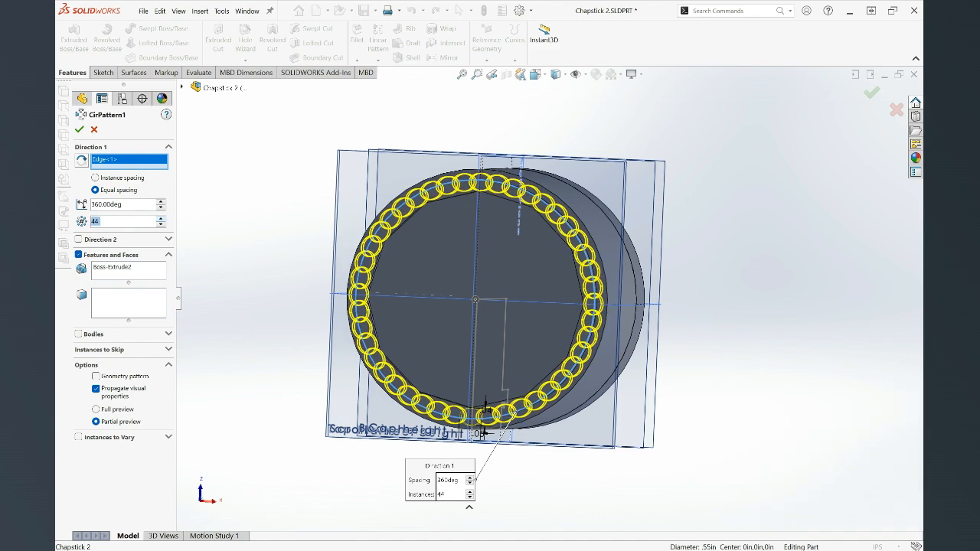
pyautogui.write('26')
pyautogui.press('Tab')
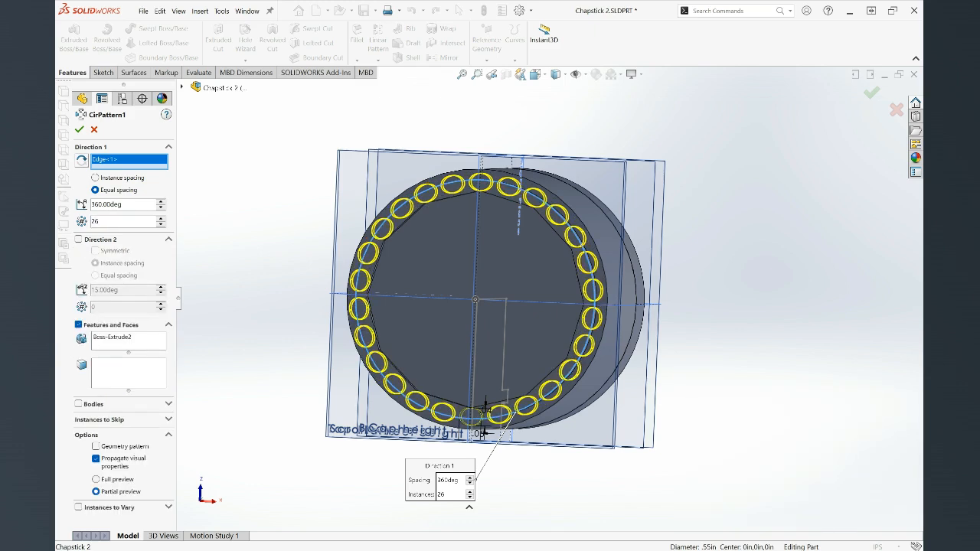
# - Try the full preview for the circular pattern and return to the partial preview
pyautogui.click(95, 479)
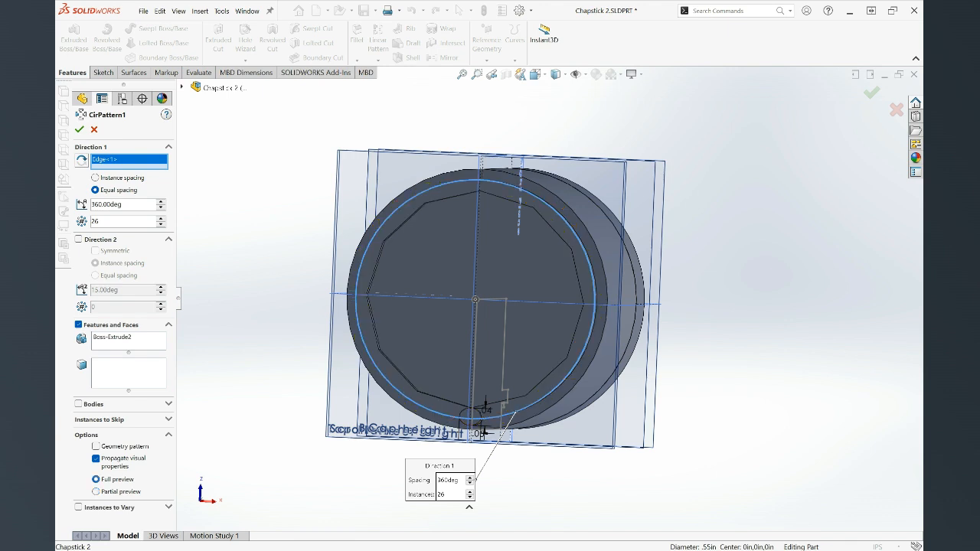
pyautogui.click(95, 492)
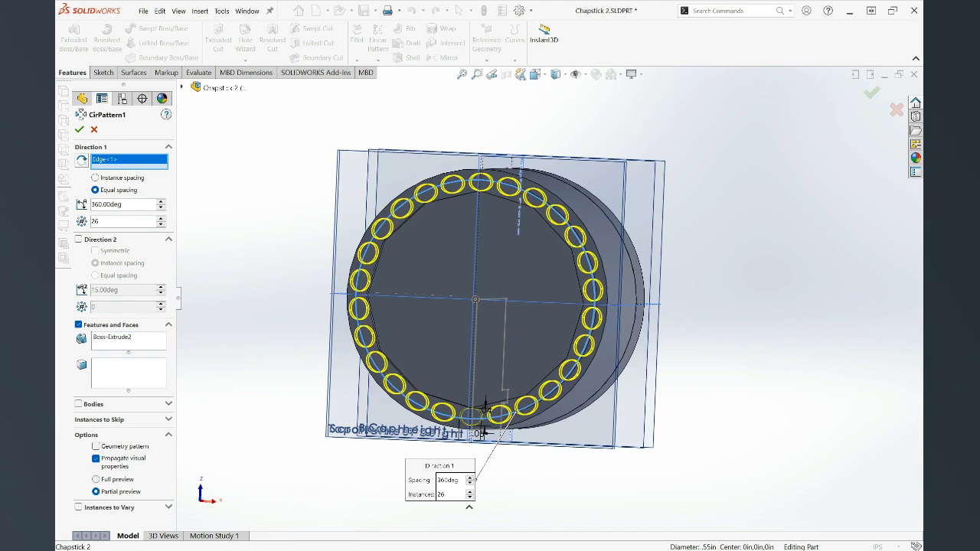
pyautogui.scroll(1, 549, 299)
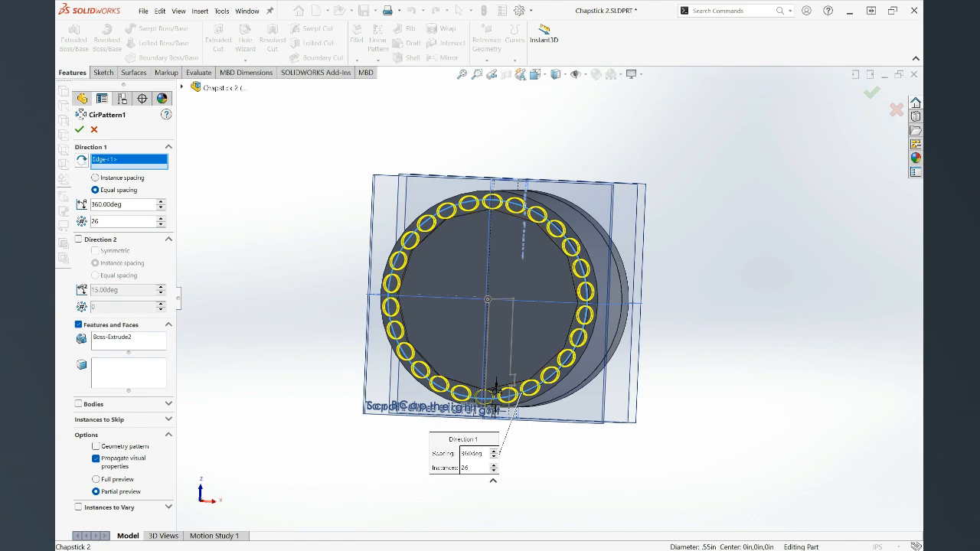
# - Make the circular pattern copy the elliptical extrusion as a body instead of a feature and create the pattern
pyautogui.click(115, 338)
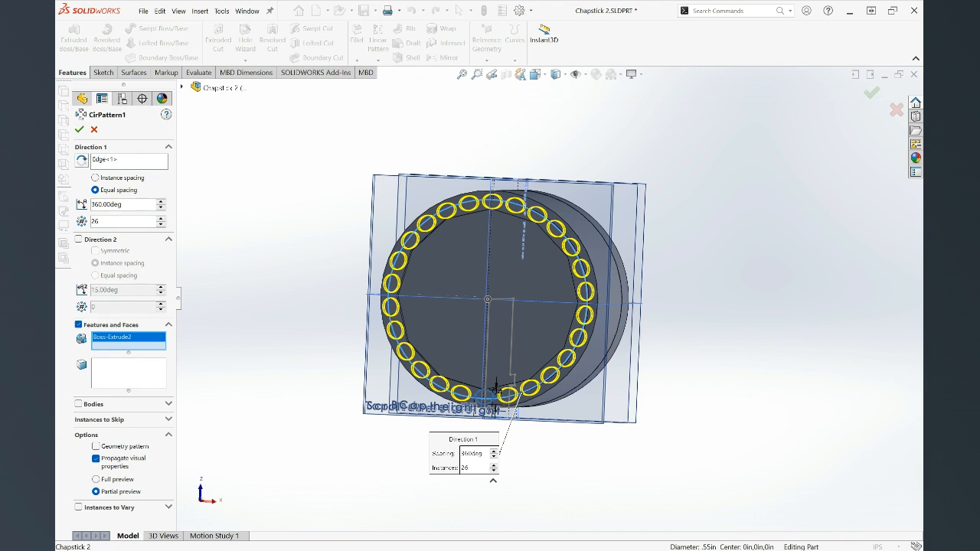
pyautogui.click(496, 389)
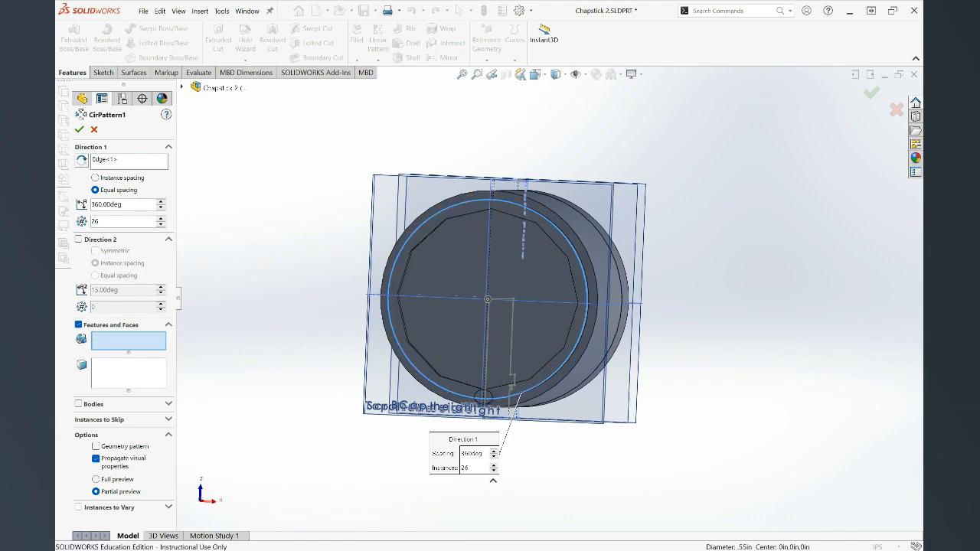
pyautogui.click(78, 324)
pyautogui.click(78, 340)
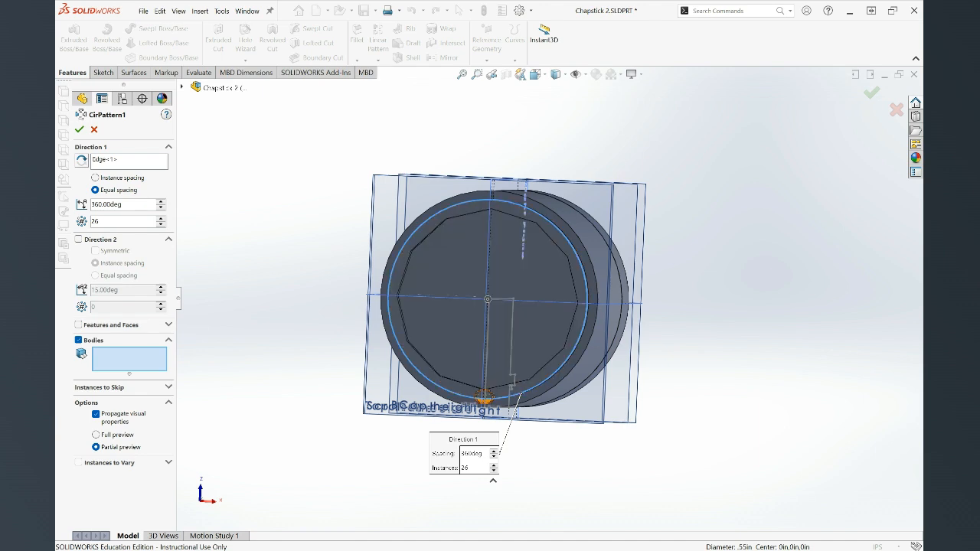
pyautogui.click(484, 397)
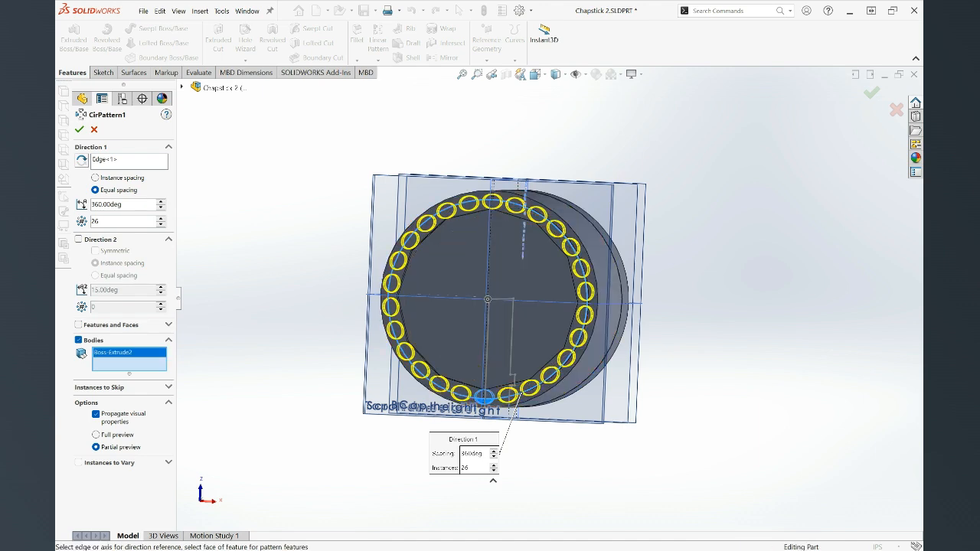
pyautogui.click(79, 130)
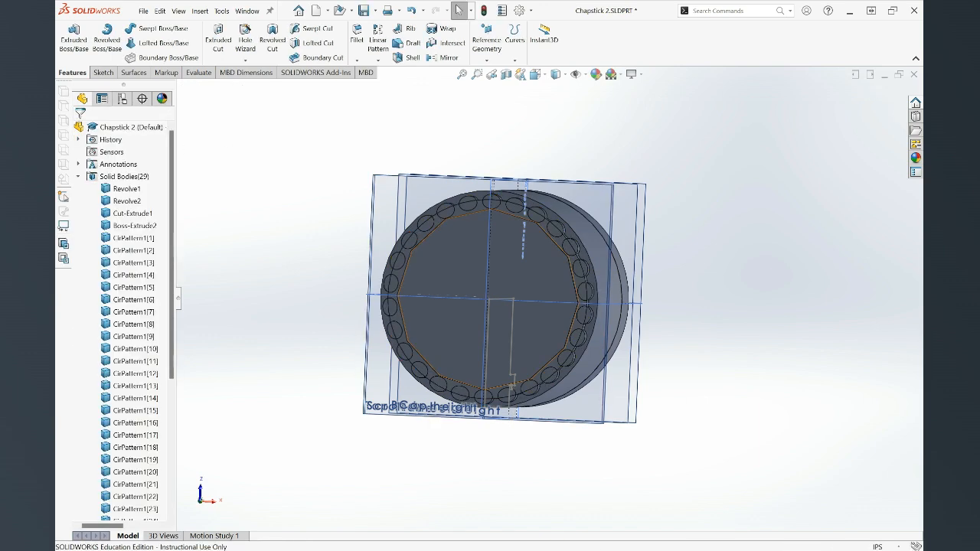
pyautogui.scroll(1, 551, 295)
pyautogui.moveTo(551, 295); pyautogui.dragTo(498, 276, button='middle')
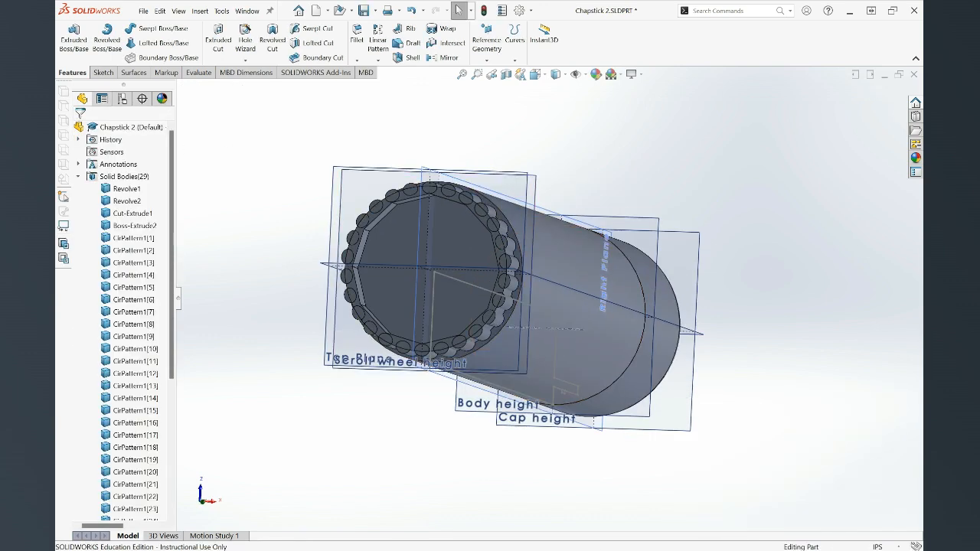
# - Look up the Combine command and start it for merging the scroll wheel's solid bodies
pyautogui.scroll(-5, 122, 322)
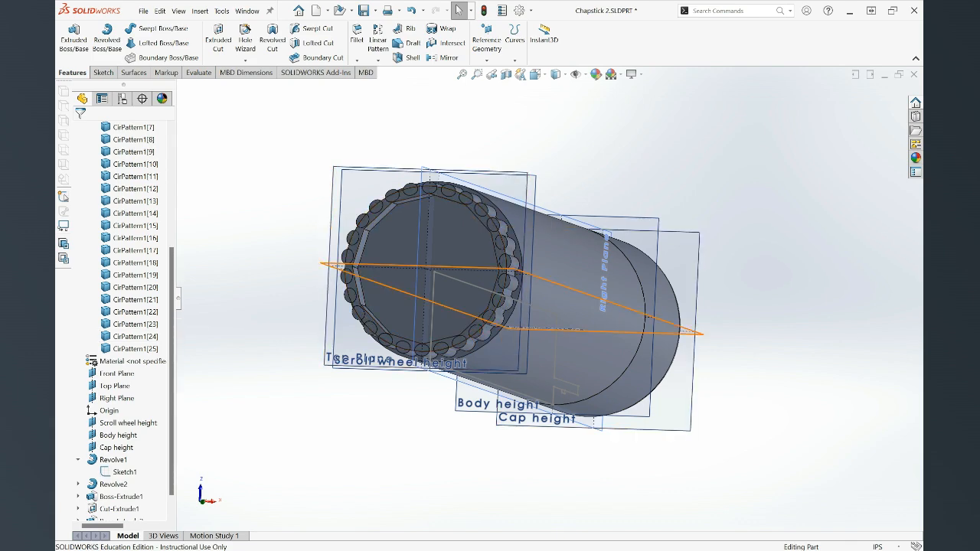
pyautogui.scroll(2, 563, 303)
pyautogui.moveTo(563, 303); pyautogui.dragTo(535, 309, button='middle')
pyautogui.scroll(1, 525, 331)
pyautogui.click(727, 11)
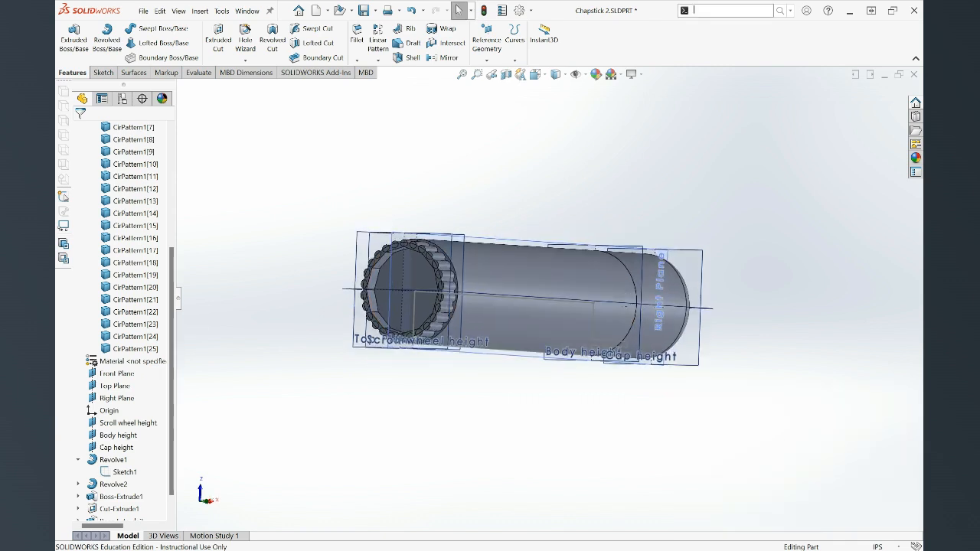
pyautogui.write('combine')
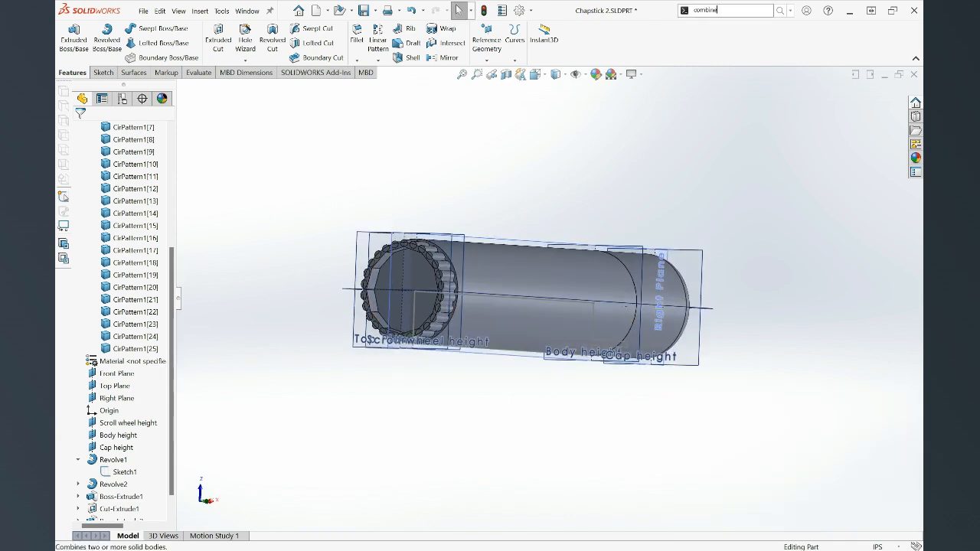
pyautogui.press('Return')
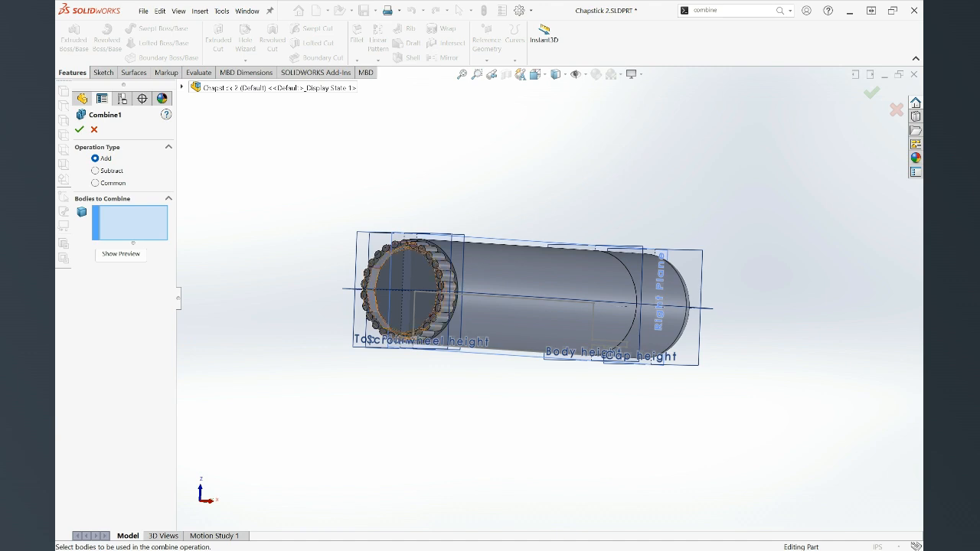
pyautogui.click(421, 285)
pyautogui.click(442, 265)
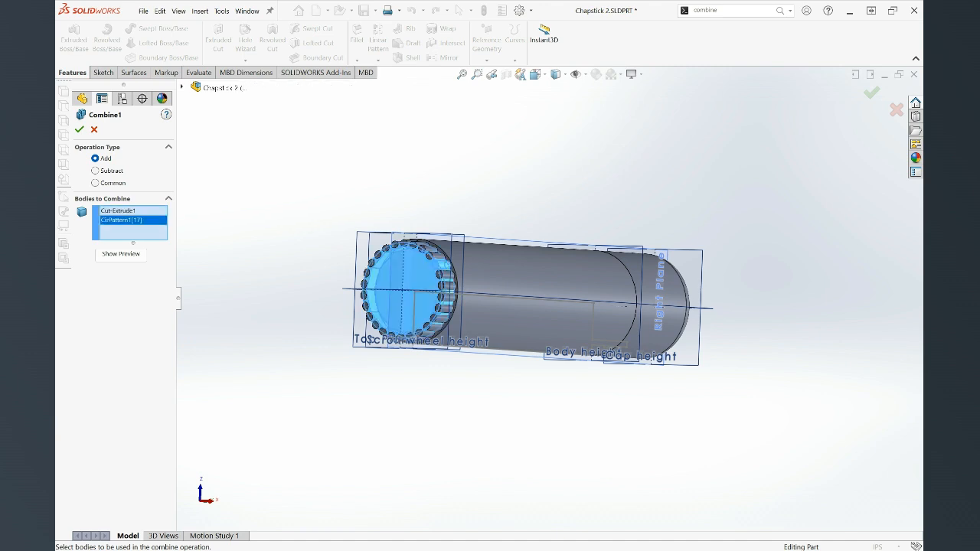
pyautogui.click(448, 275)
pyautogui.click(448, 286)
pyautogui.click(449, 295)
pyautogui.click(448, 307)
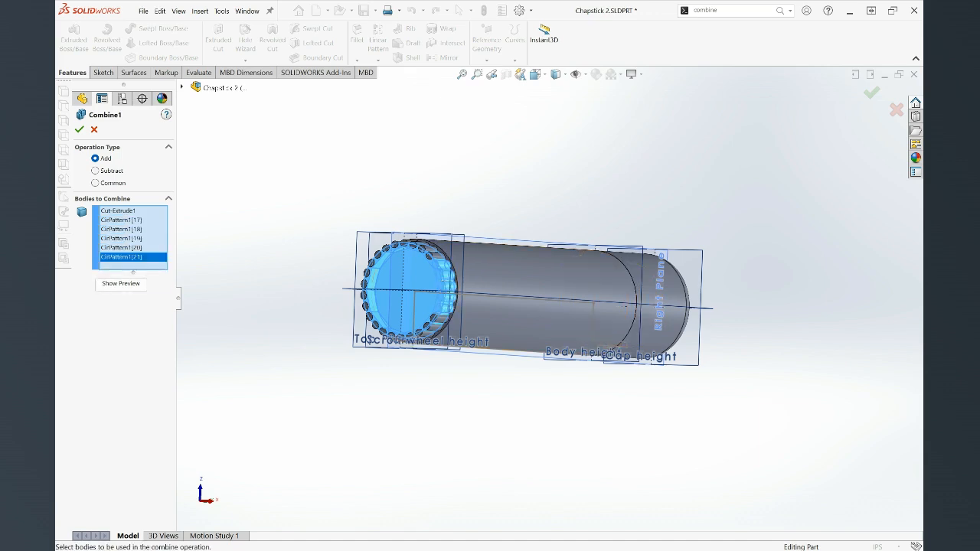
pyautogui.click(119, 210)
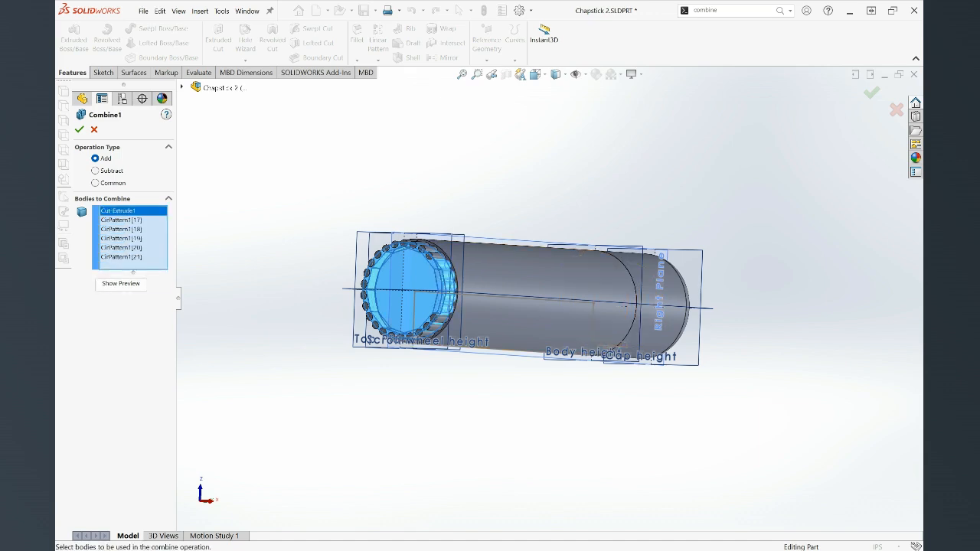
pyautogui.hotkey('ctrl', 'a')
pyautogui.press('Delete')
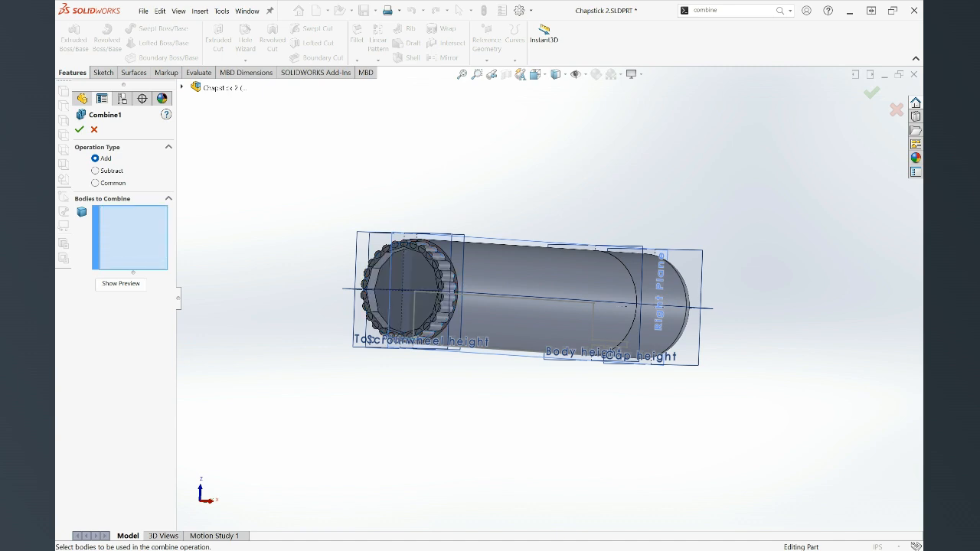
# - Merge the scroll wheel and all its elliptical ridge bodies into one body with Add, and save the part
pyautogui.moveTo(329, 207); pyautogui.dragTo(458, 357)
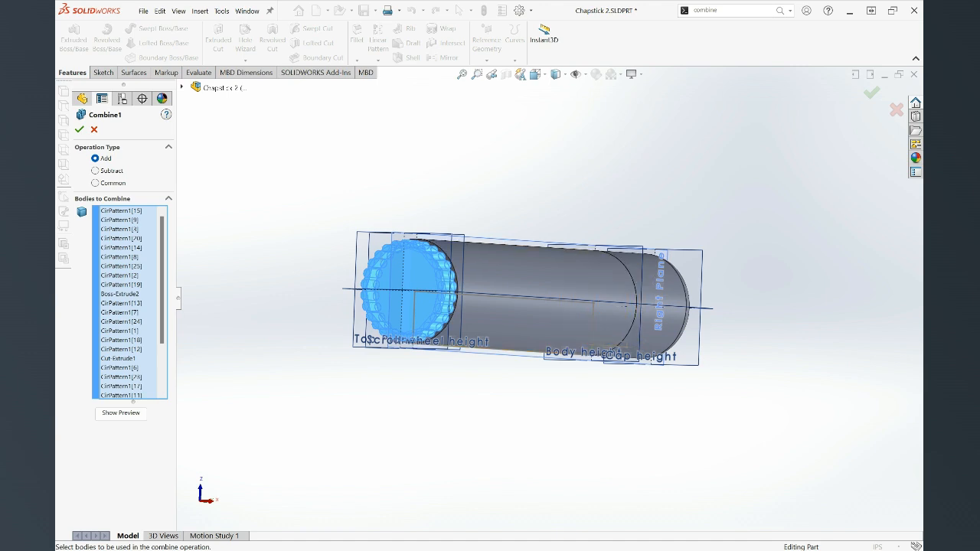
pyautogui.click(79, 129)
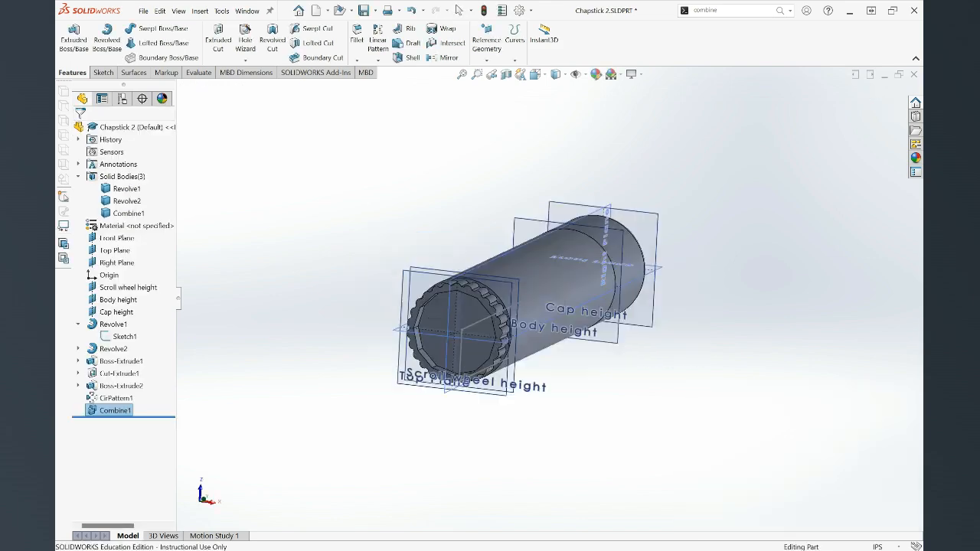
pyautogui.moveTo(475, 341); pyautogui.dragTo(536, 418, button='middle')
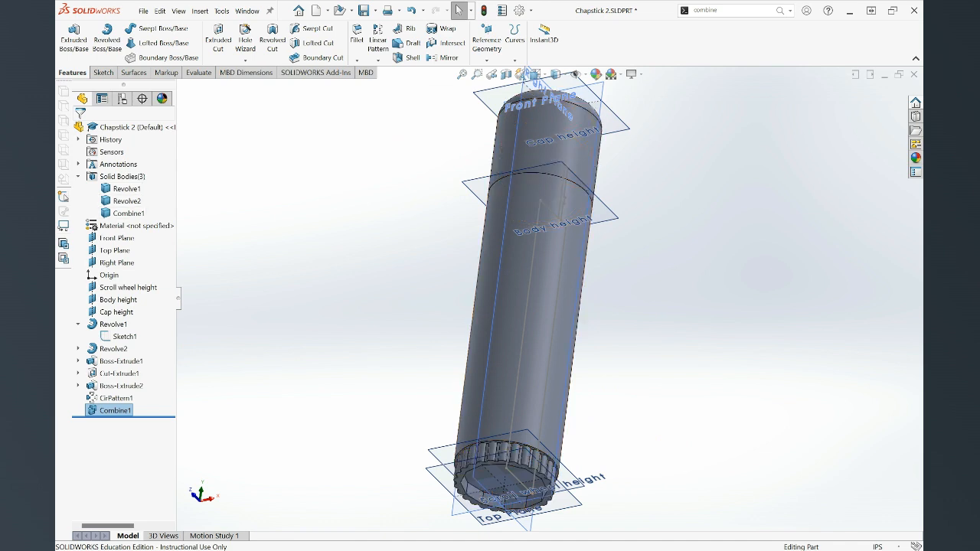
pyautogui.hotkey('ctrl', 's')
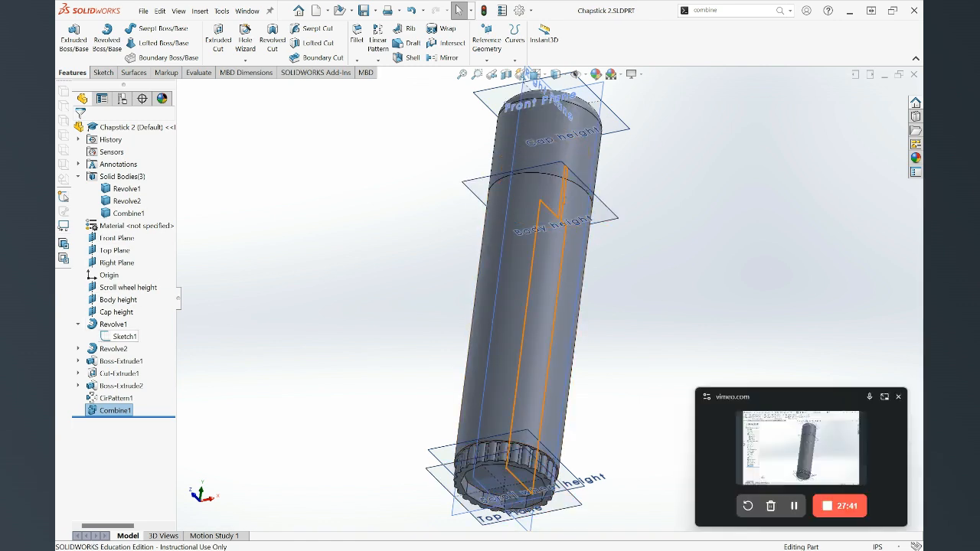
# - Hide Sketch1 under the Revolve1 feature
pyautogui.click(124, 337)
pyautogui.click(136, 305)
pyautogui.moveTo(589, 238); pyautogui.dragTo(536, 303, button='middle')
pyautogui.scroll(1, 536, 303)
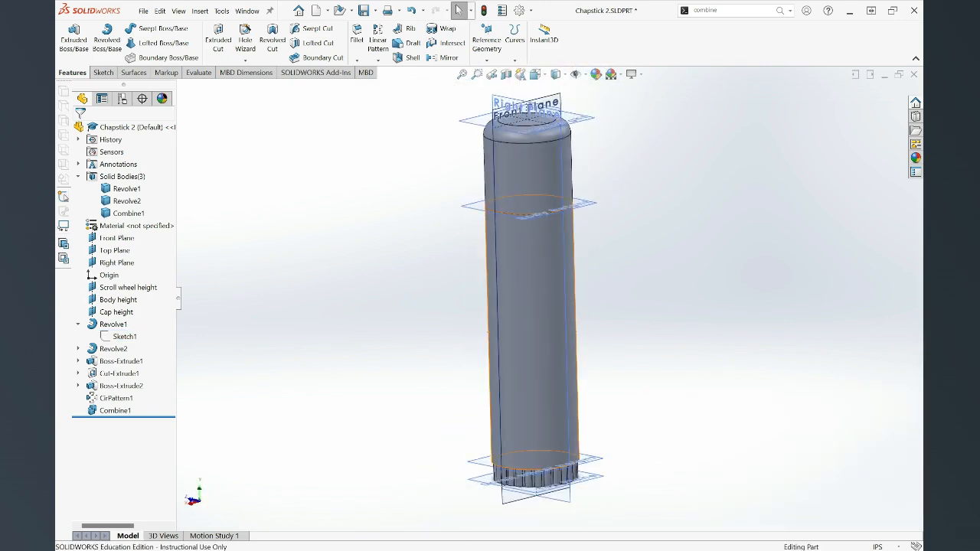
pyautogui.scroll(1, 555, 295)
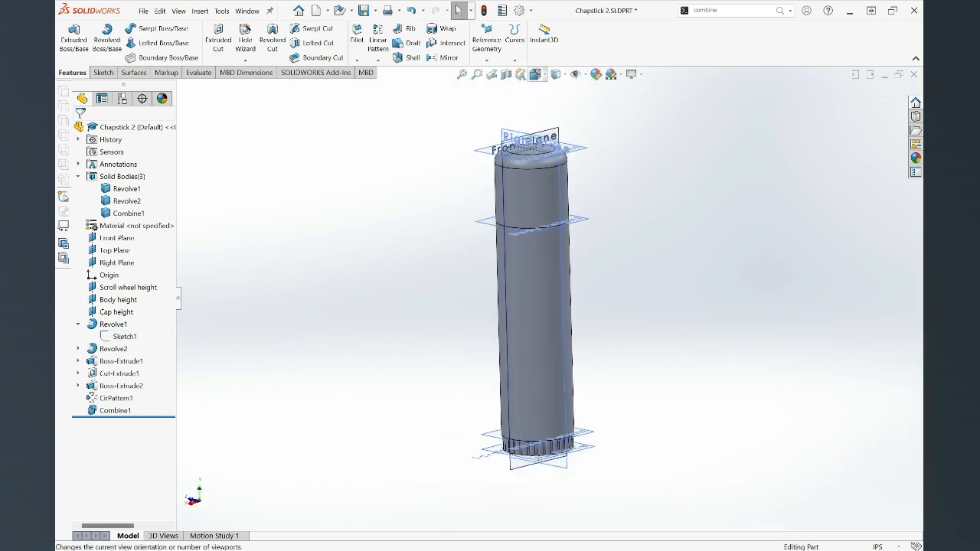
# - Orient the model to the Right view and cut it with a section view along the Right Plane
pyautogui.click(534, 74)
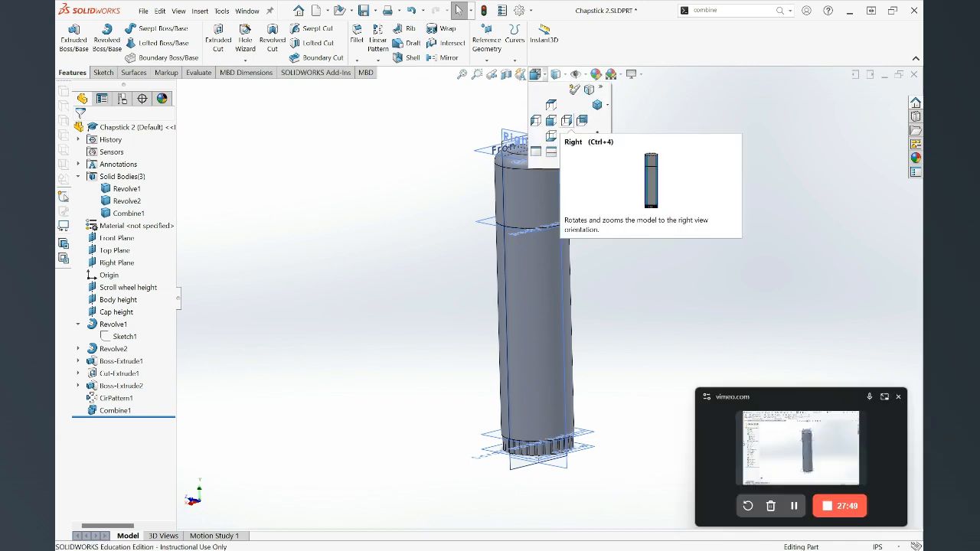
pyautogui.click(567, 120)
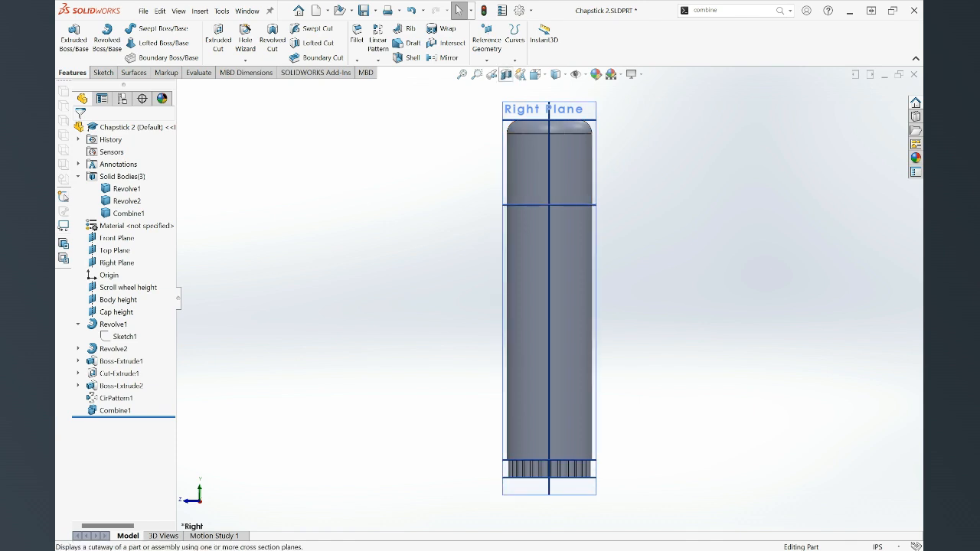
pyautogui.click(506, 74)
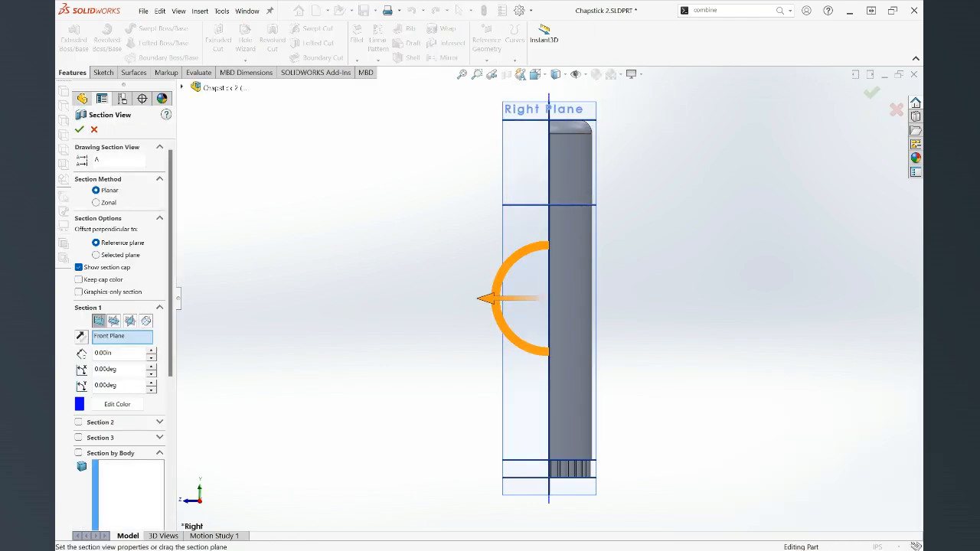
pyautogui.click(129, 320)
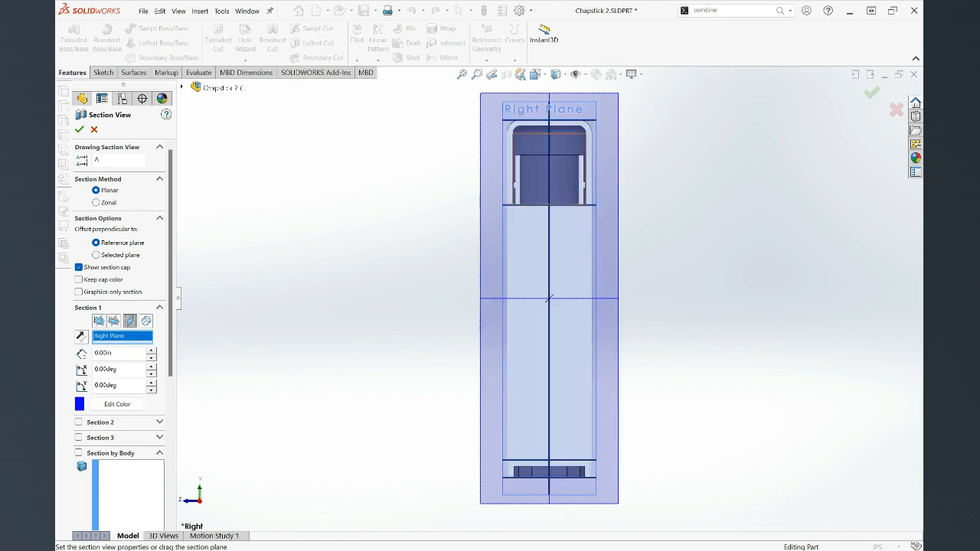
pyautogui.click(871, 92)
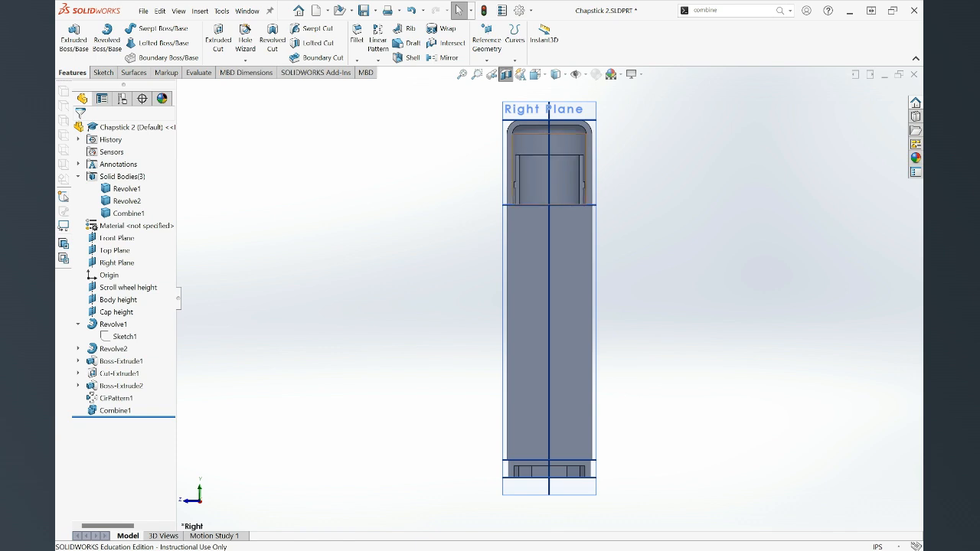
pyautogui.scroll(10, 580, 117)
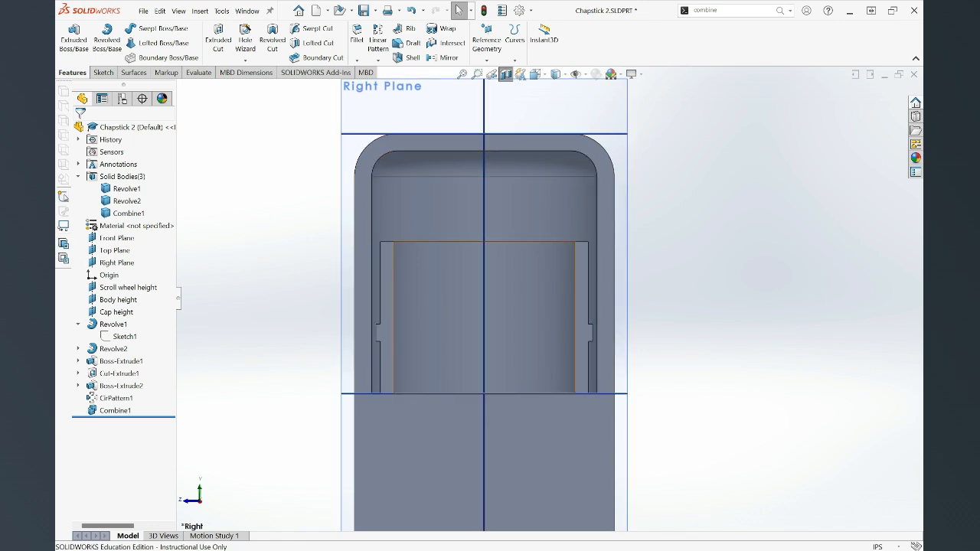
pyautogui.scroll(-1, 549, 298)
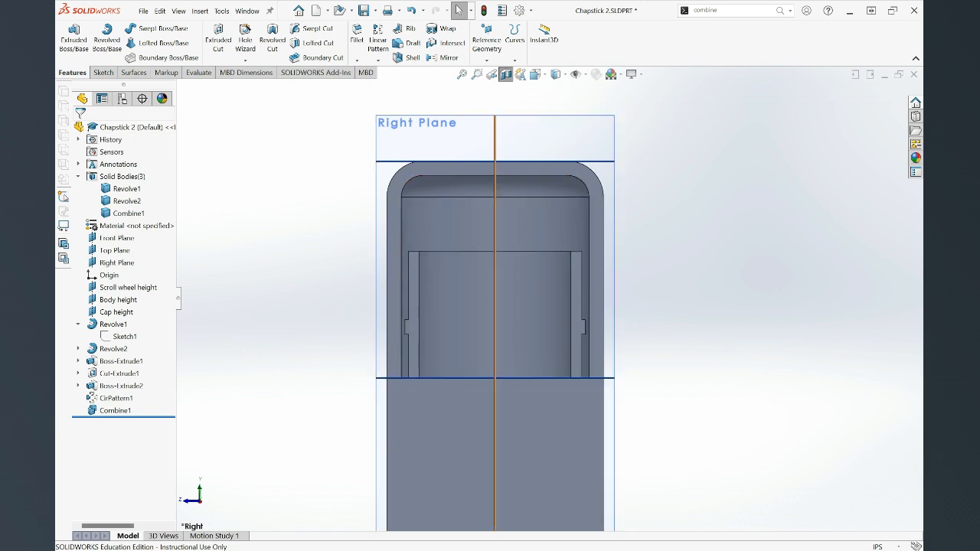
# - On the Right Plane, sketch a corner rectangle about 0.2 in wide and 0.44 in high from the centreline at the body height plane
pyautogui.click(117, 263)
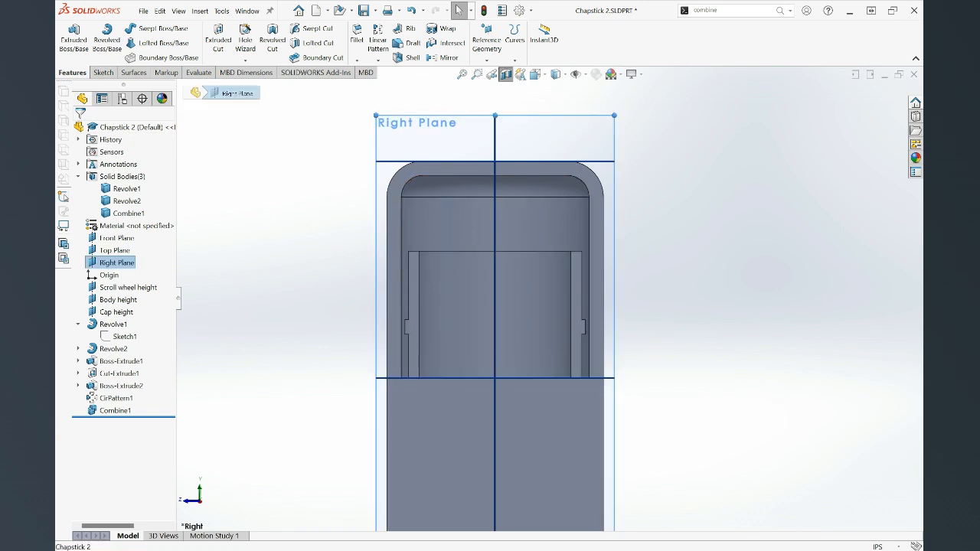
pyautogui.click(130, 233)
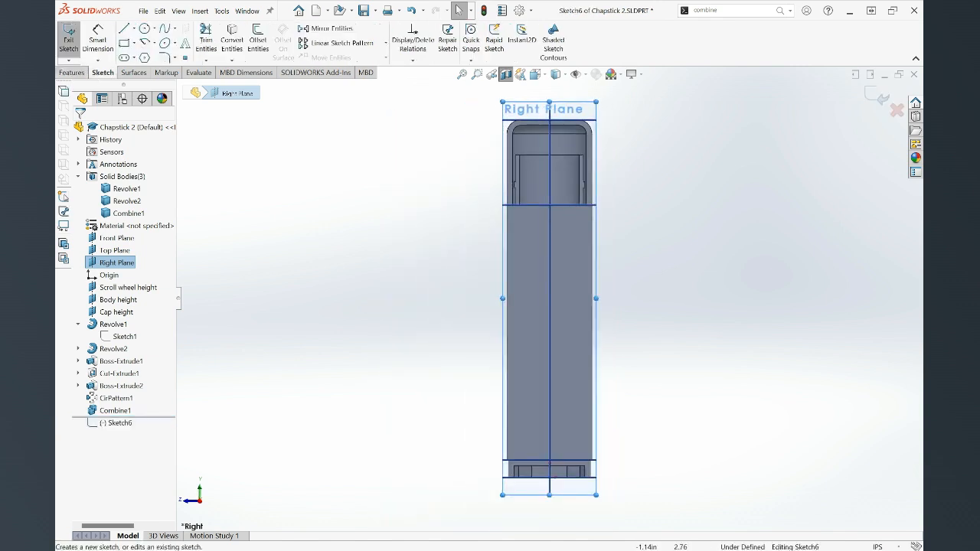
pyautogui.click(124, 43)
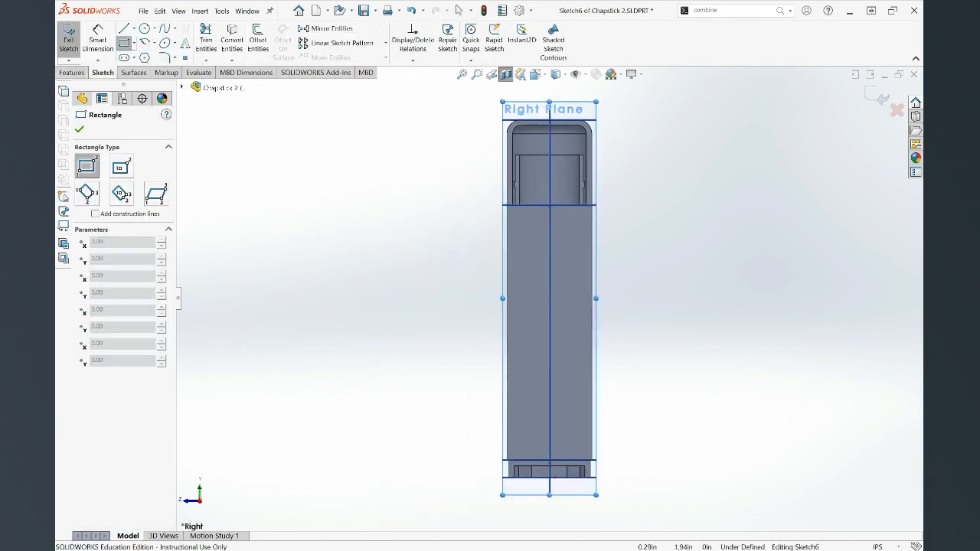
pyautogui.scroll(2, 580, 202)
pyautogui.scroll(-2, 581, 201)
pyautogui.scroll(-3, 575, 212)
pyautogui.scroll(-1, 570, 226)
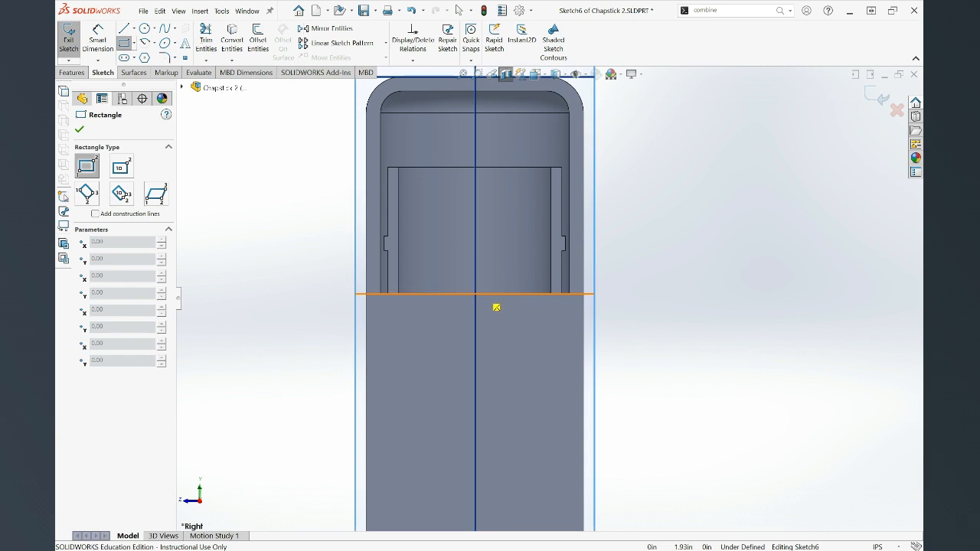
pyautogui.click(475, 294)
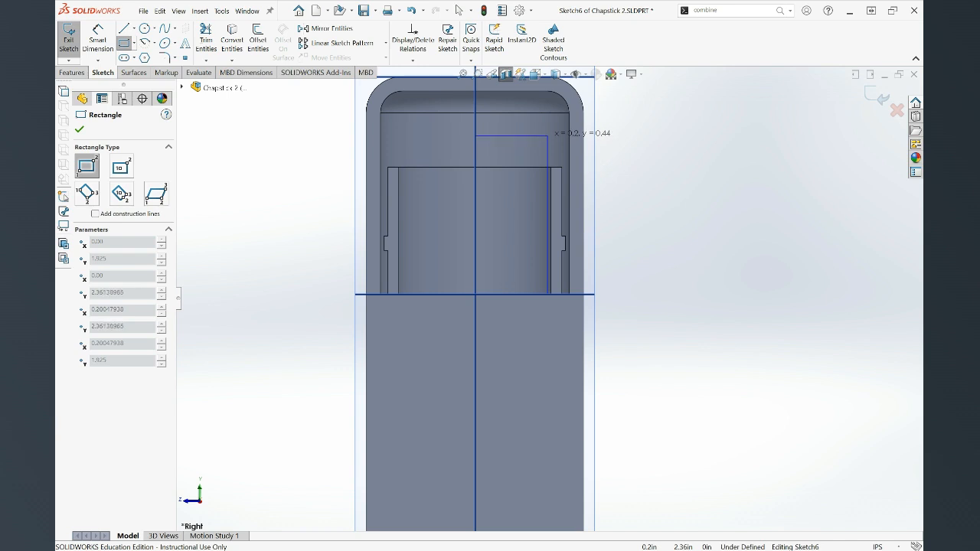
pyautogui.click(547, 136)
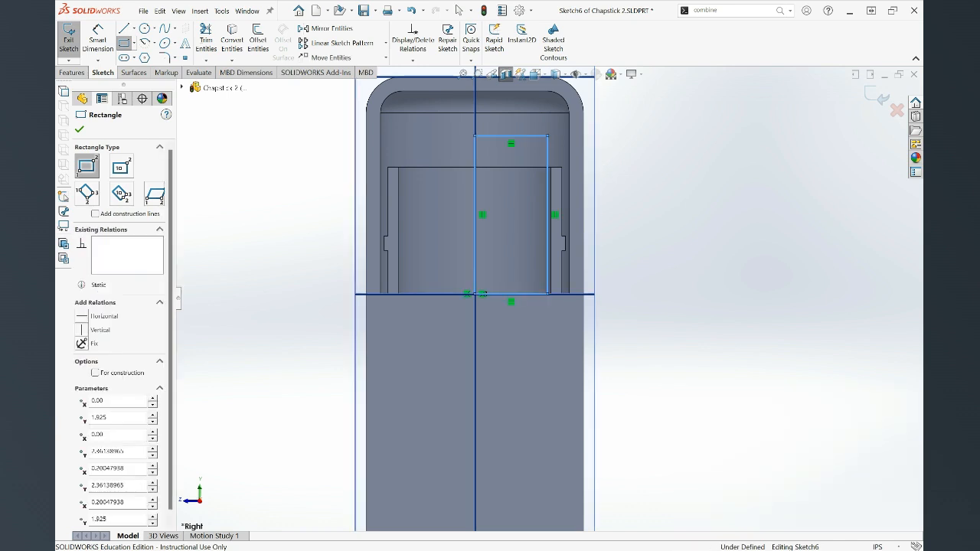
# - Move the rectangle's outer vertical side slightly outward, close to the inner wall of the body's neck
pyautogui.scroll(-5, 558, 130)
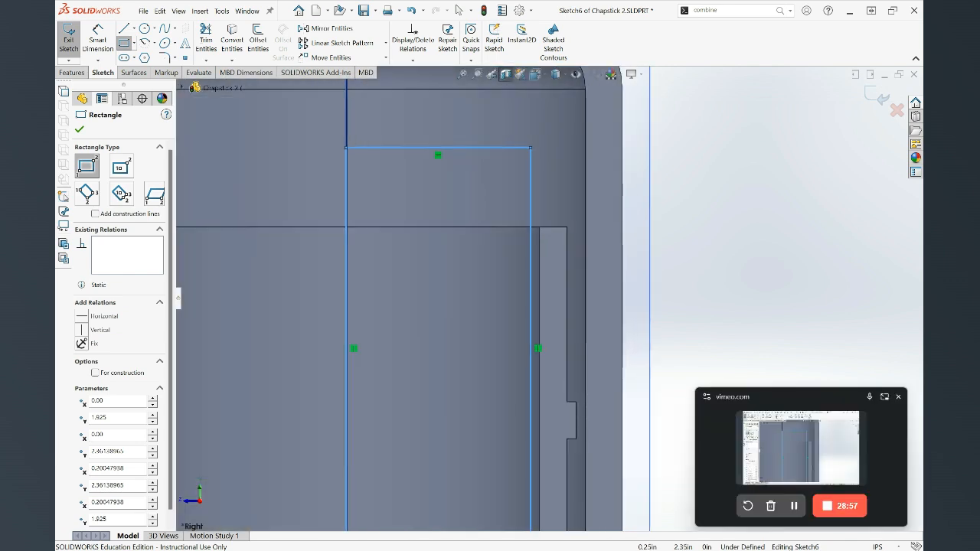
pyautogui.press('Escape')
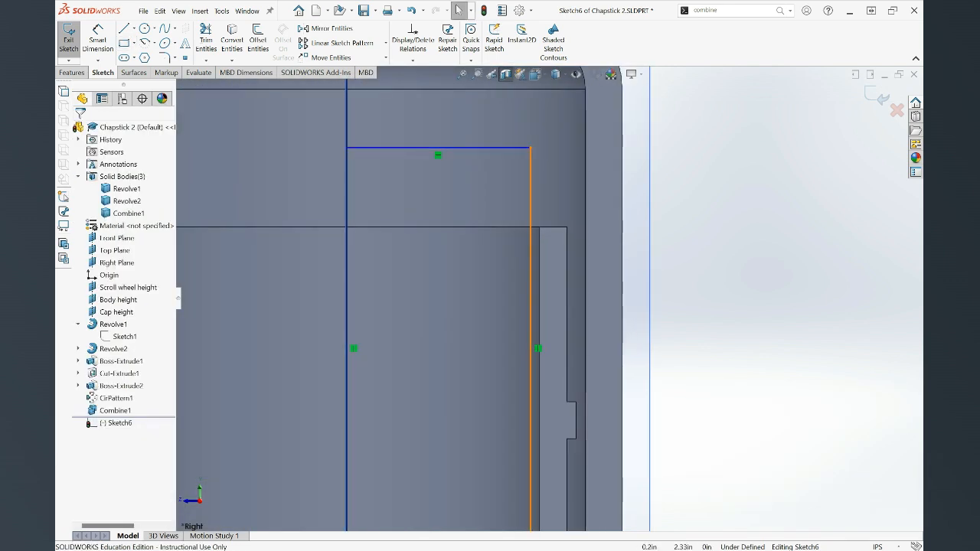
pyautogui.click(531, 201)
pyautogui.moveTo(531, 201); pyautogui.dragTo(537, 201)
pyautogui.scroll(2, 550, 298)
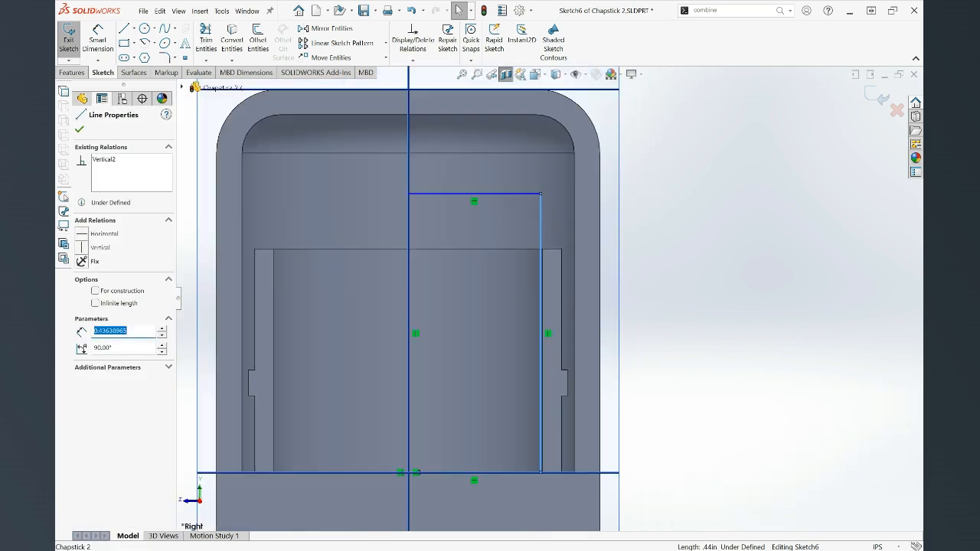
pyautogui.scroll(2, 549, 295)
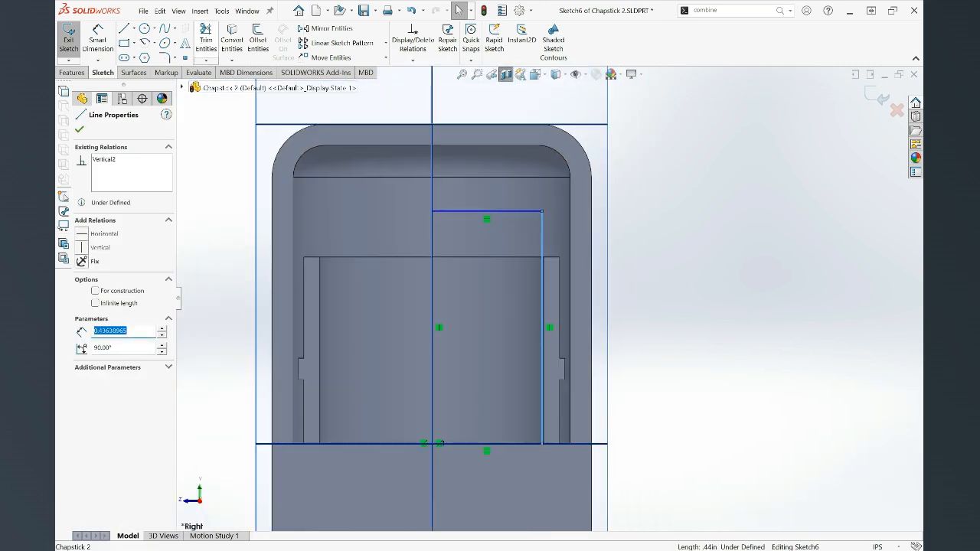
# - Round the sketch rectangle's upper outer corner with a 0.07 in sketch fillet
pyautogui.click(163, 58)
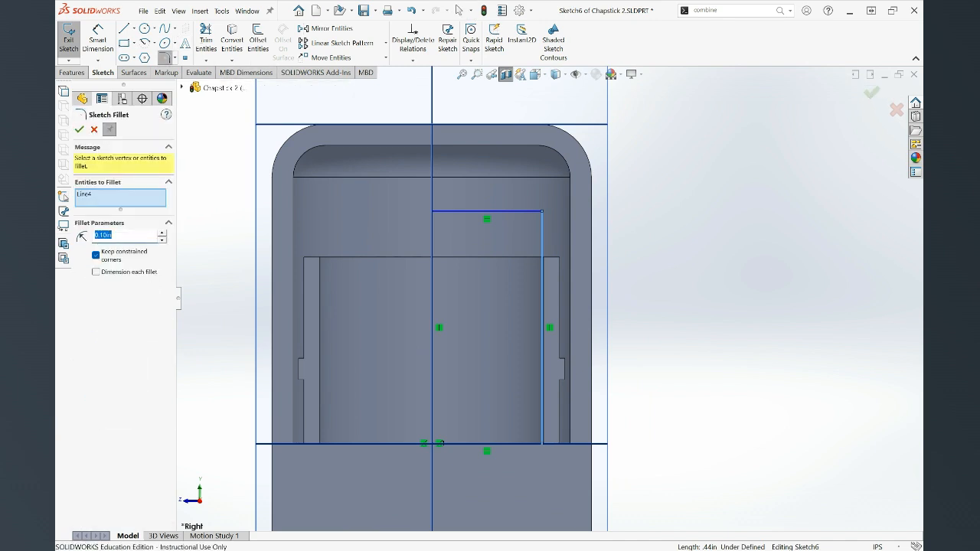
pyautogui.click(502, 212)
pyautogui.moveTo(114, 236); pyautogui.dragTo(92, 235)
pyautogui.write('.05')
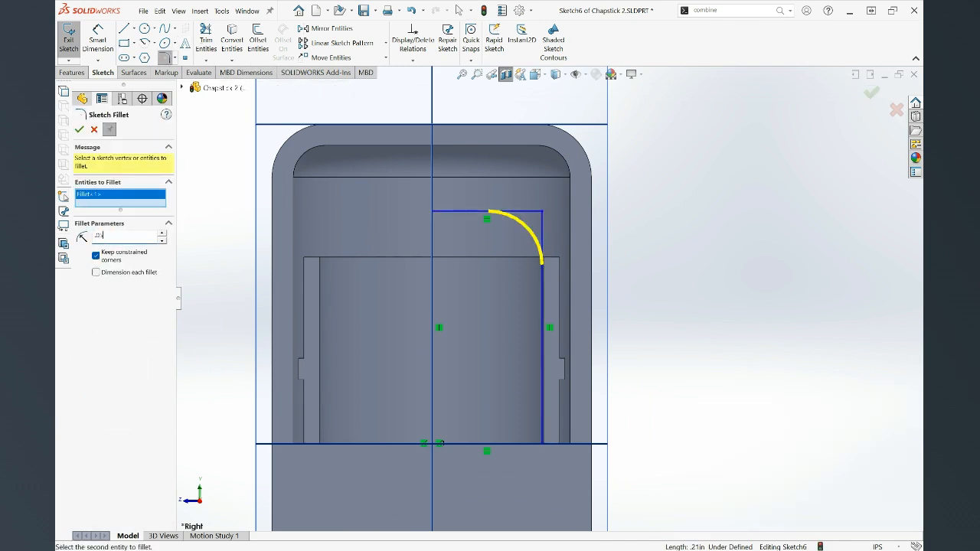
pyautogui.press('Return')
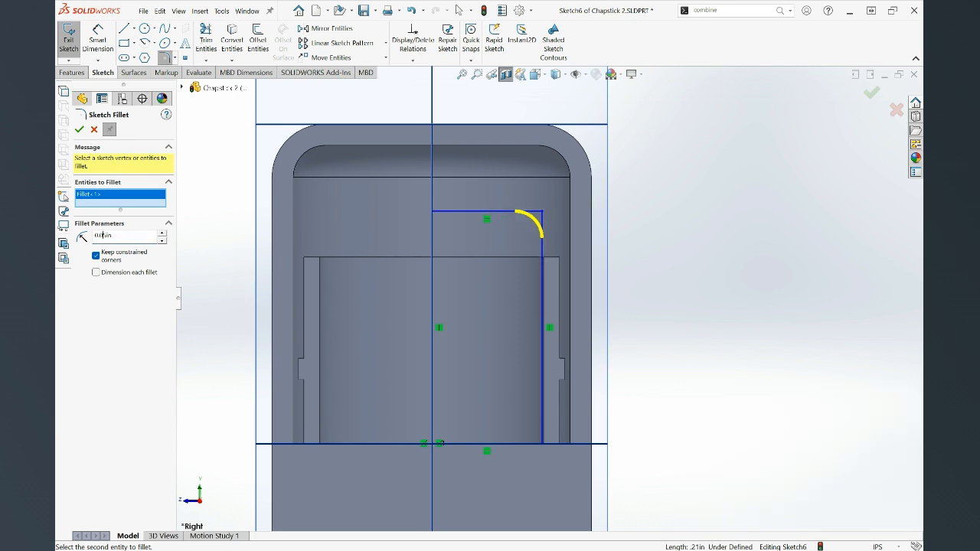
pyautogui.press('Delete')
pyautogui.write('7')
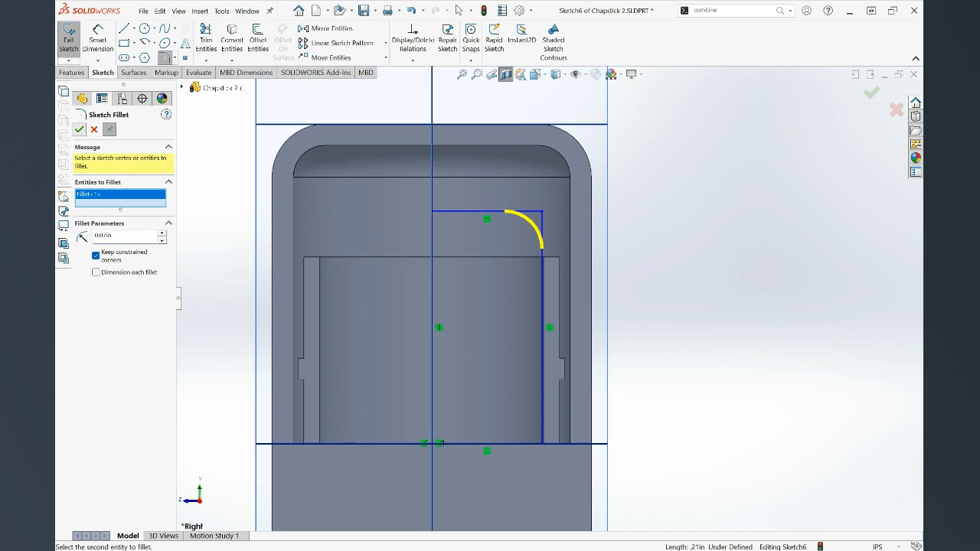
pyautogui.click(79, 129)
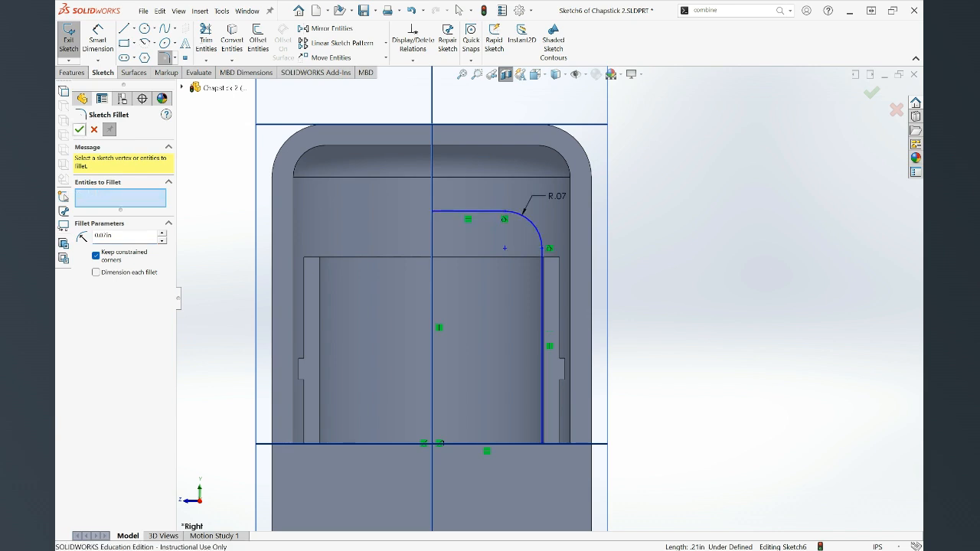
pyautogui.click(79, 130)
# - Revolve the rounded profile 360° about its centreline edge as a separate body, with Merge result turned off
pyautogui.scroll(-3, 421, 220)
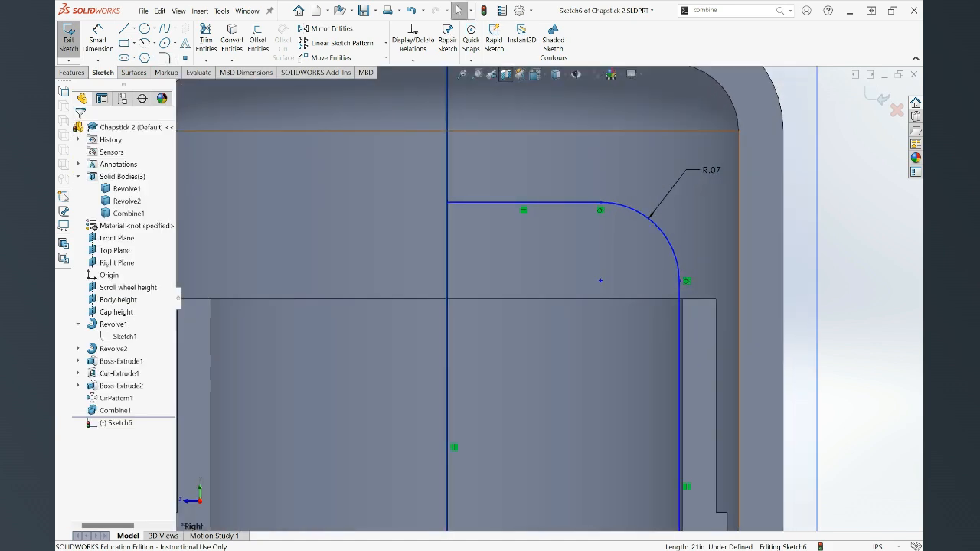
pyautogui.scroll(4, 549, 299)
pyautogui.scroll(-5, 513, 504)
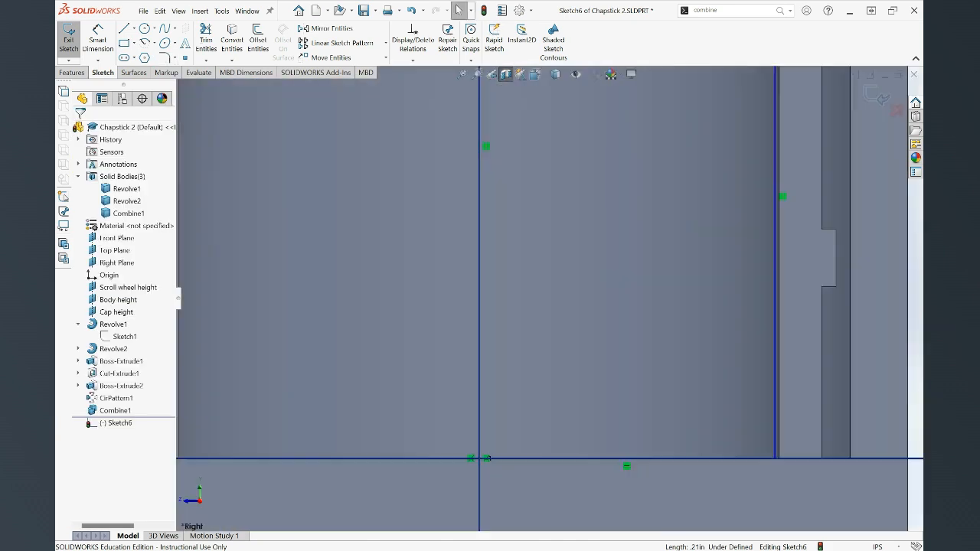
pyautogui.scroll(-3, 496, 502)
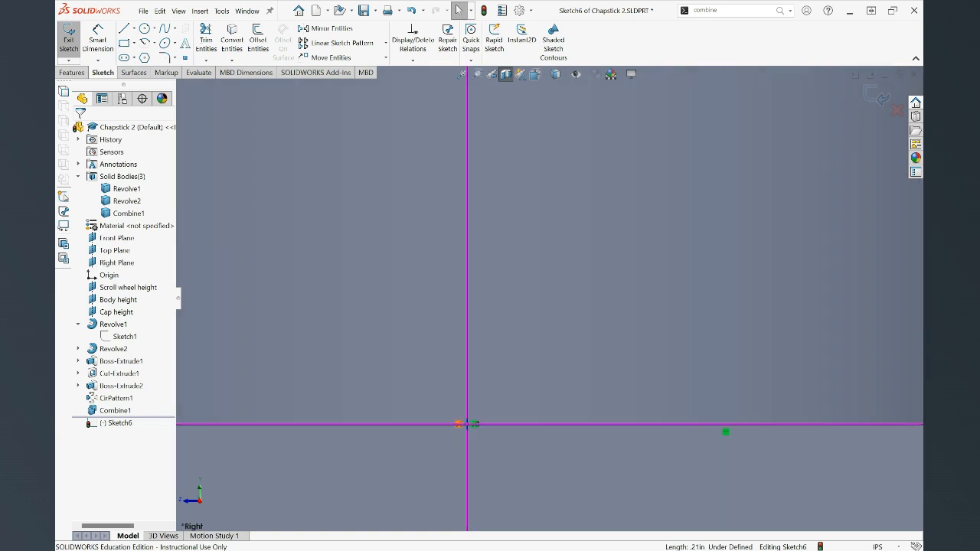
pyautogui.scroll(5, 610, 77)
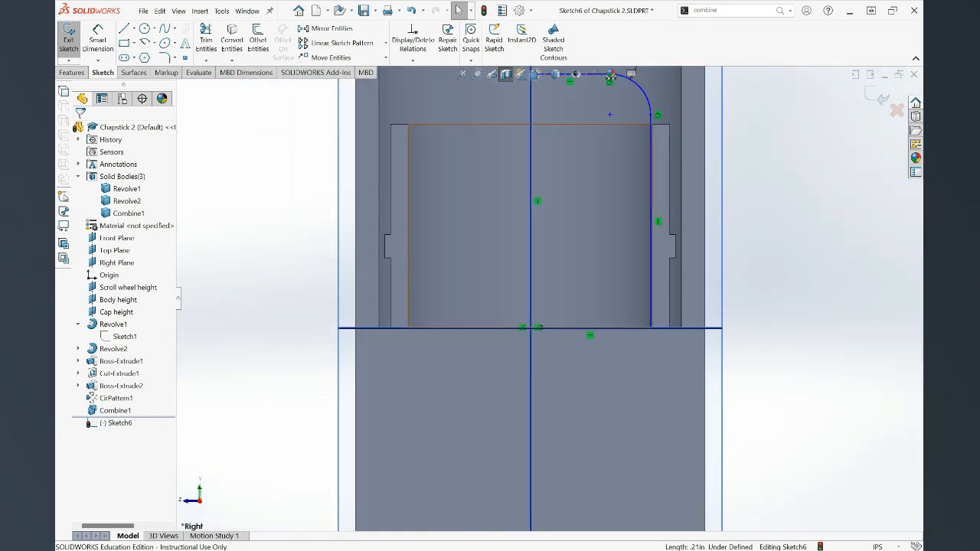
pyautogui.scroll(3, 550, 298)
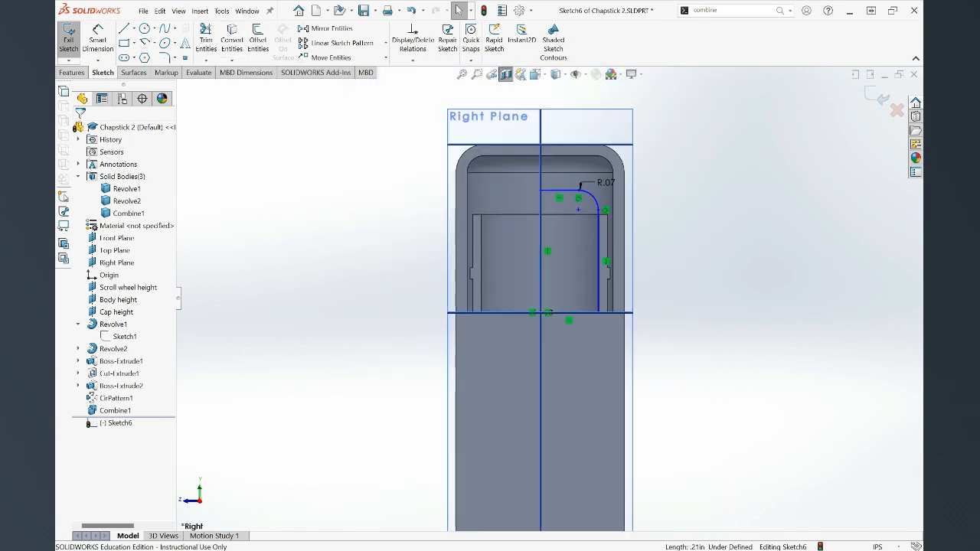
pyautogui.click(72, 72)
pyautogui.click(107, 34)
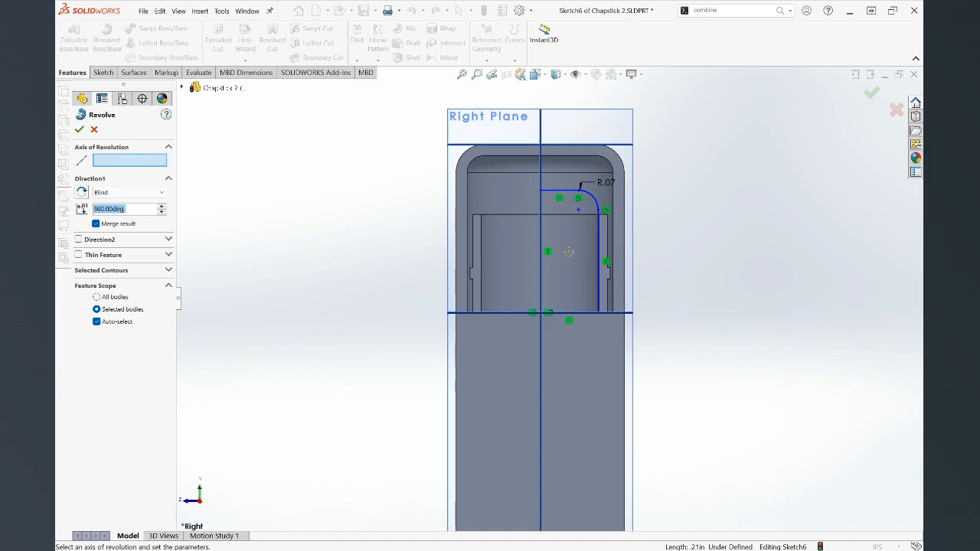
pyautogui.click(542, 245)
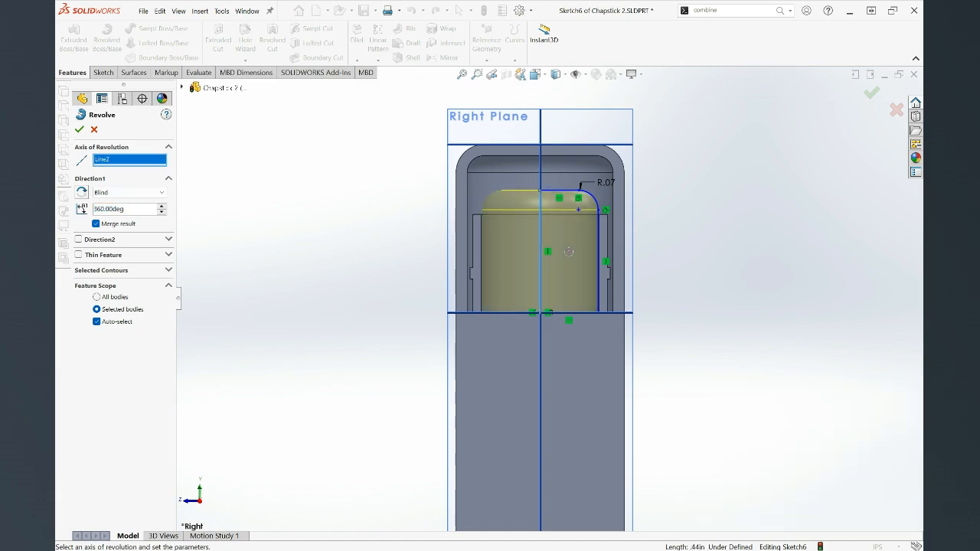
pyautogui.click(97, 224)
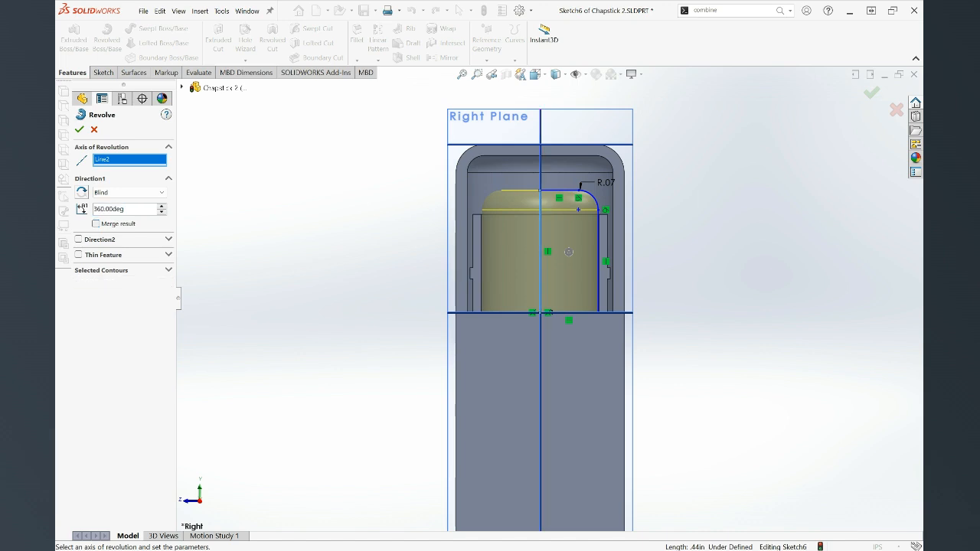
pyautogui.click(872, 93)
# - Turn off the section view and hide all reference planes and other non-solid items
pyautogui.moveTo(540, 253); pyautogui.dragTo(521, 283, button='middle')
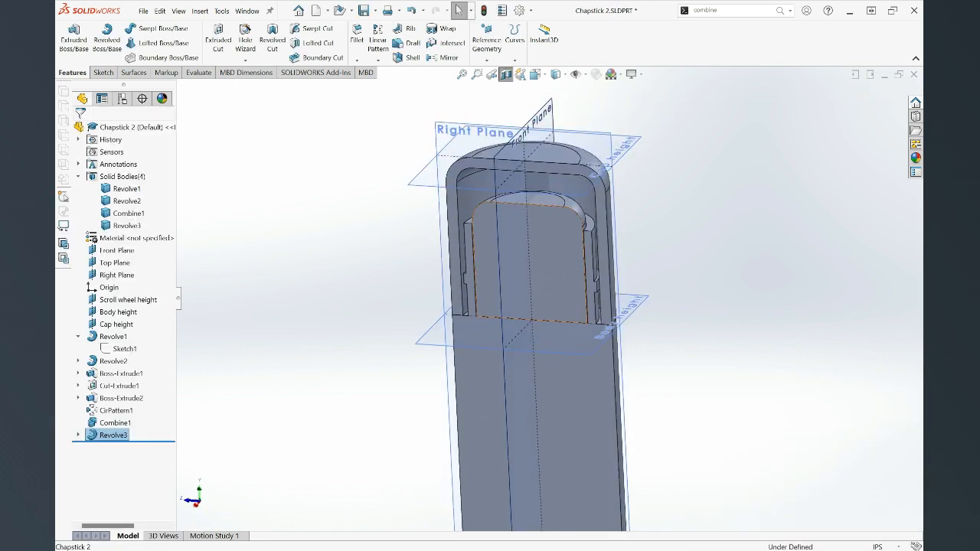
pyautogui.click(505, 74)
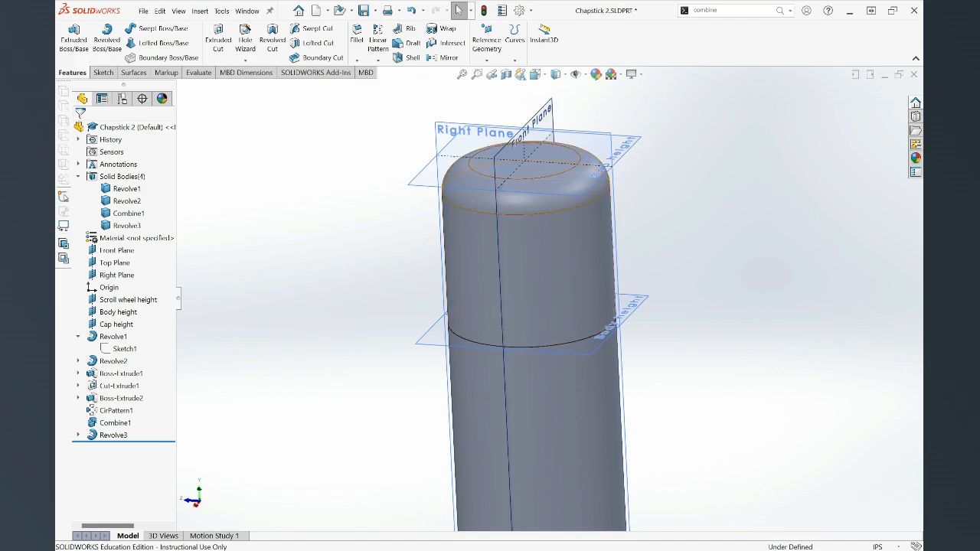
pyautogui.click(576, 74)
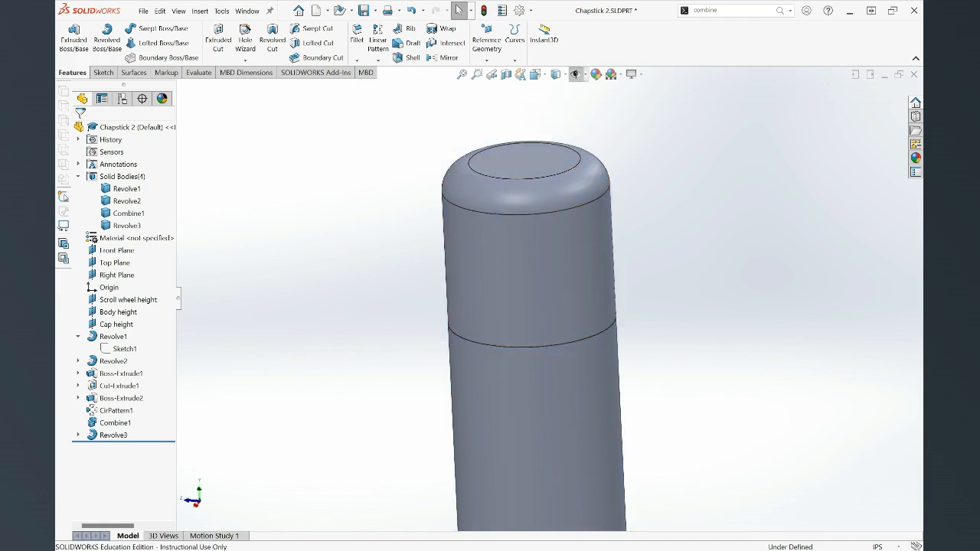
# - Hide the cap body to examine the balm stick inside the neck and the whole model
pyautogui.click(531, 264)
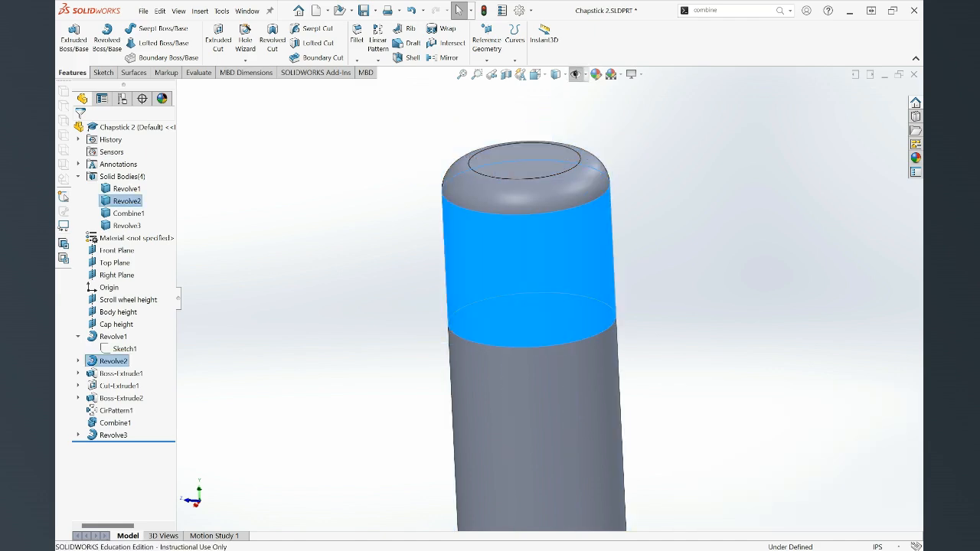
pyautogui.click(548, 247)
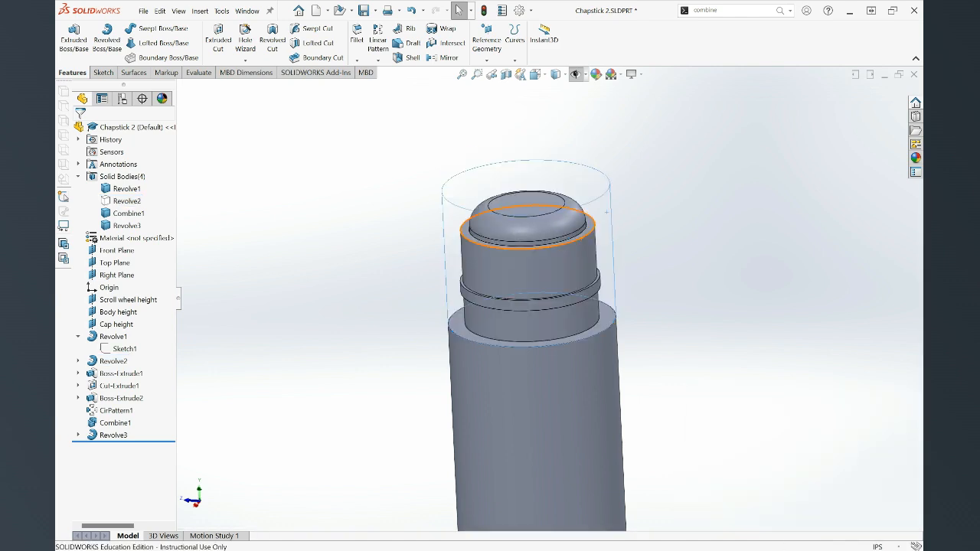
pyautogui.scroll(2, 550, 290)
pyautogui.scroll(1, 549, 306)
pyautogui.scroll(-5, 549, 305)
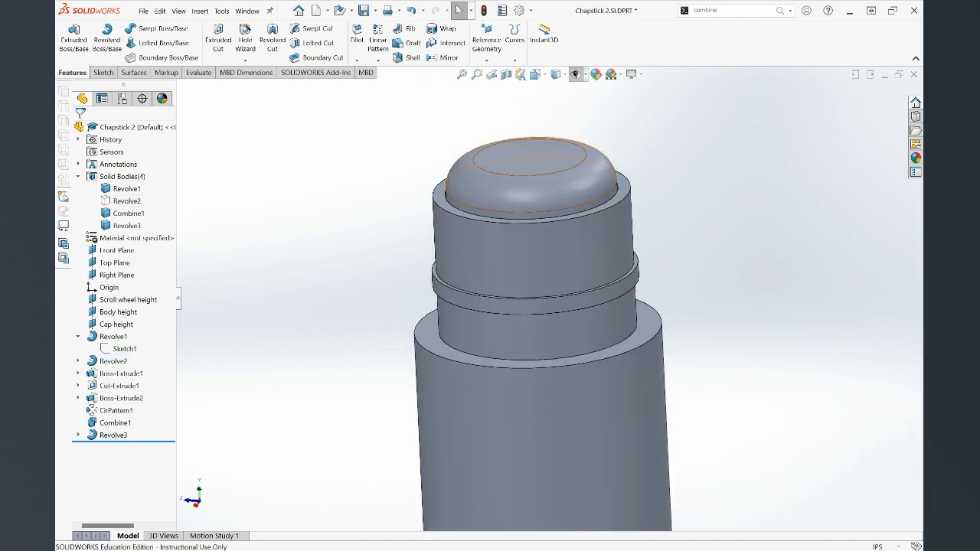
pyautogui.scroll(5, 549, 299)
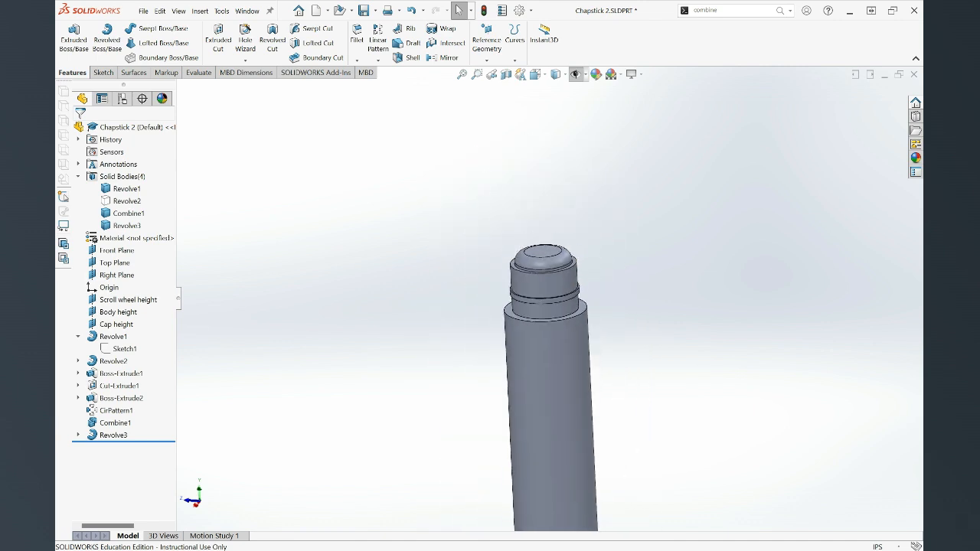
pyautogui.scroll(5, 549, 300)
pyautogui.scroll(-2, 559, 307)
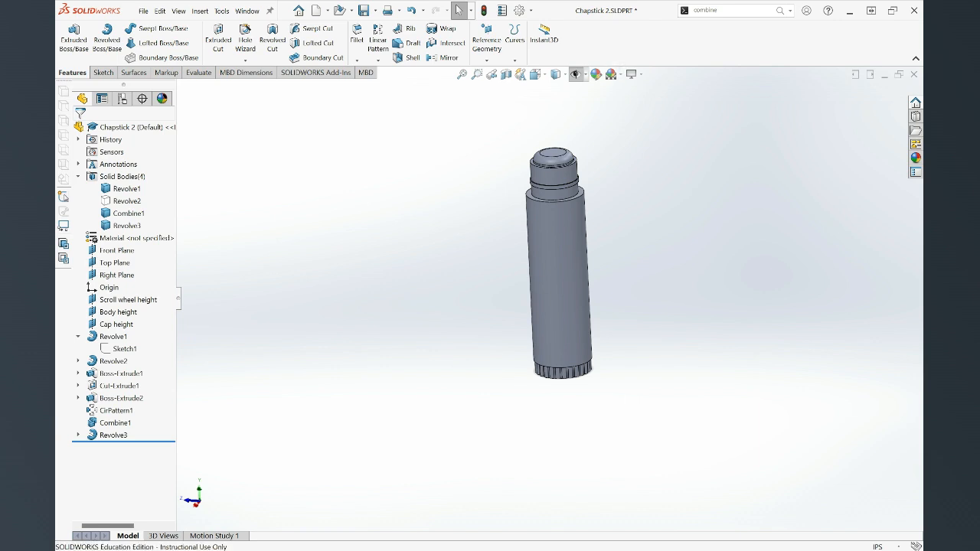
pyautogui.click(595, 73)
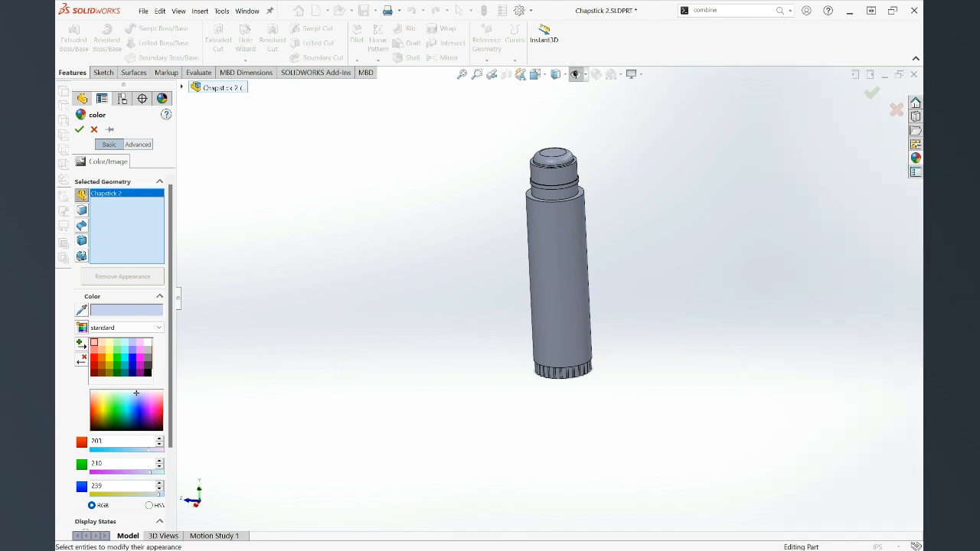
pyautogui.click(82, 240)
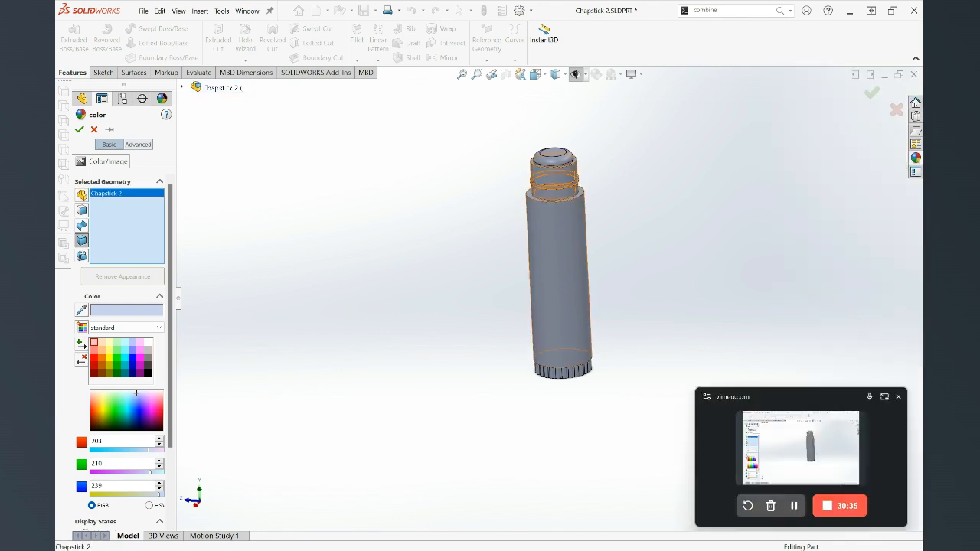
pyautogui.click(559, 268)
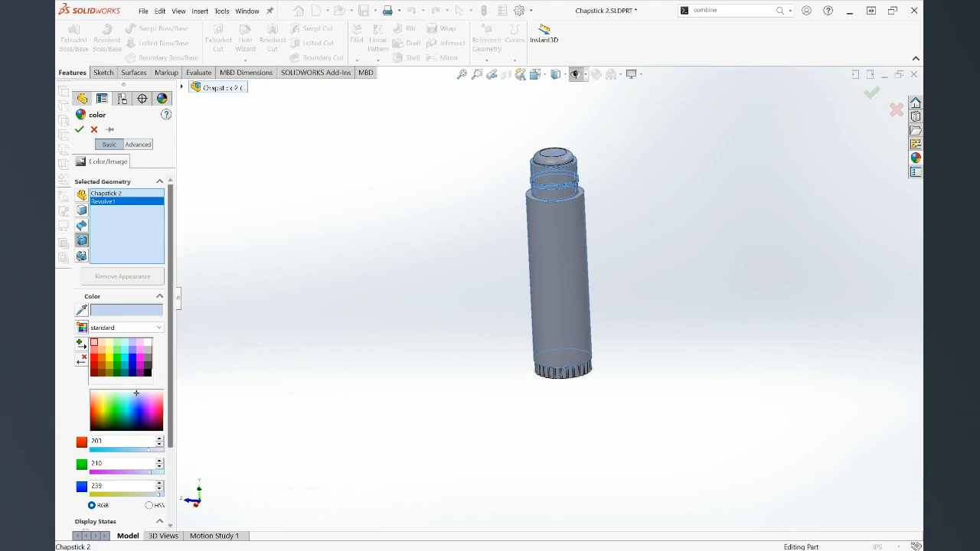
pyautogui.click(95, 129)
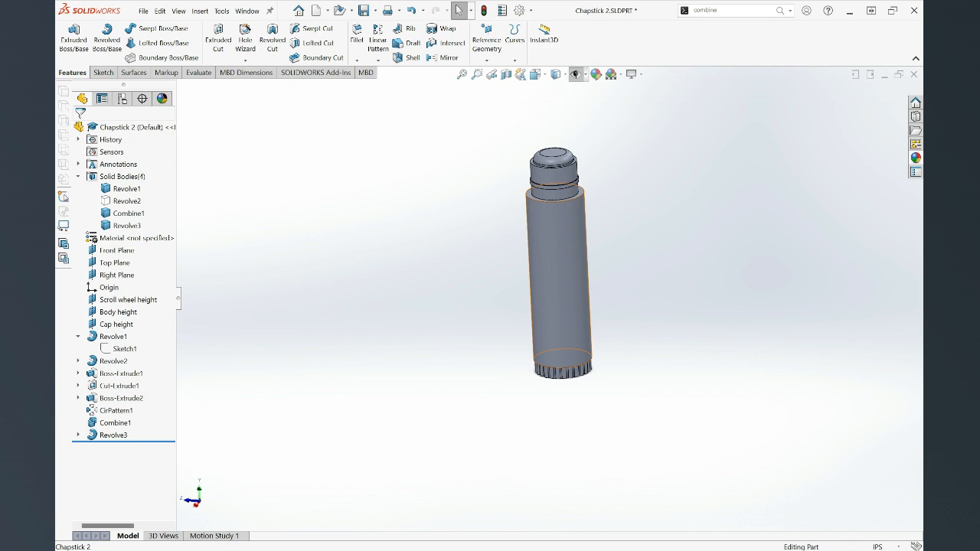
# - Show the cap body and colour both the cap and the ridged scroll wheel white (RGB 255, 255, 255)
pyautogui.click(126, 202)
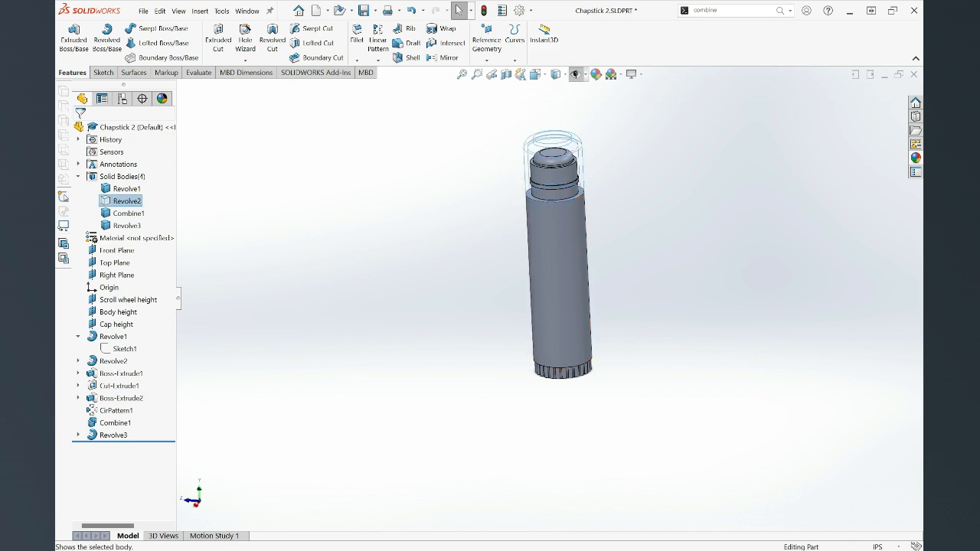
pyautogui.click(142, 183)
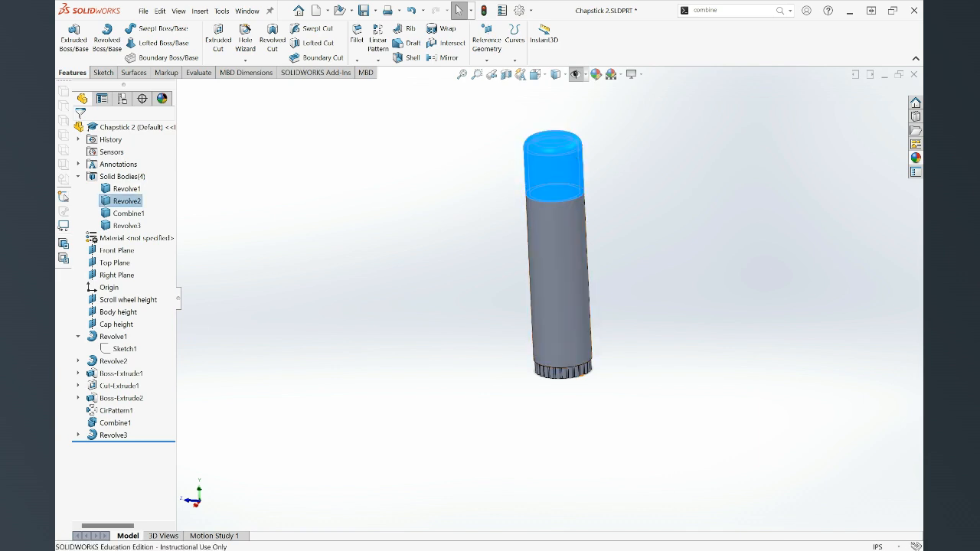
pyautogui.click(554, 176)
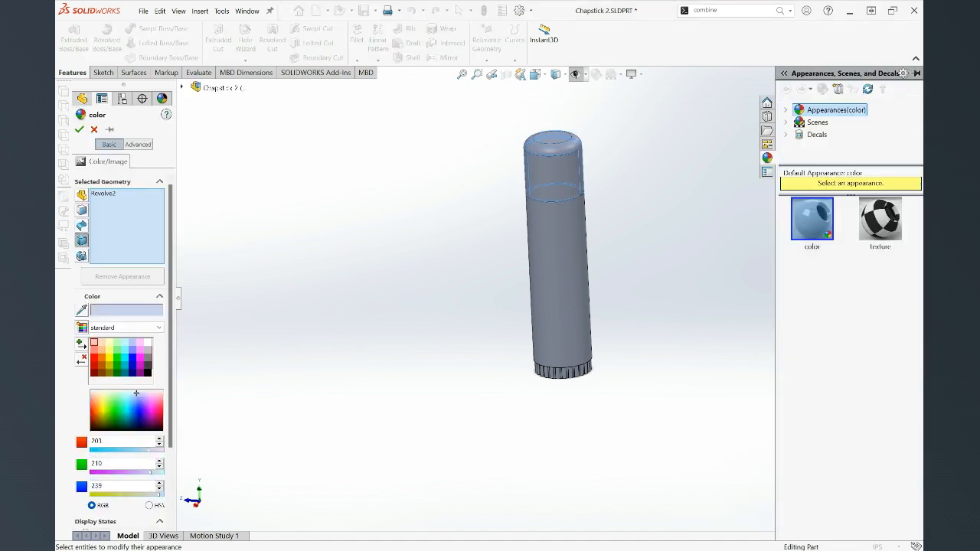
pyautogui.click(147, 343)
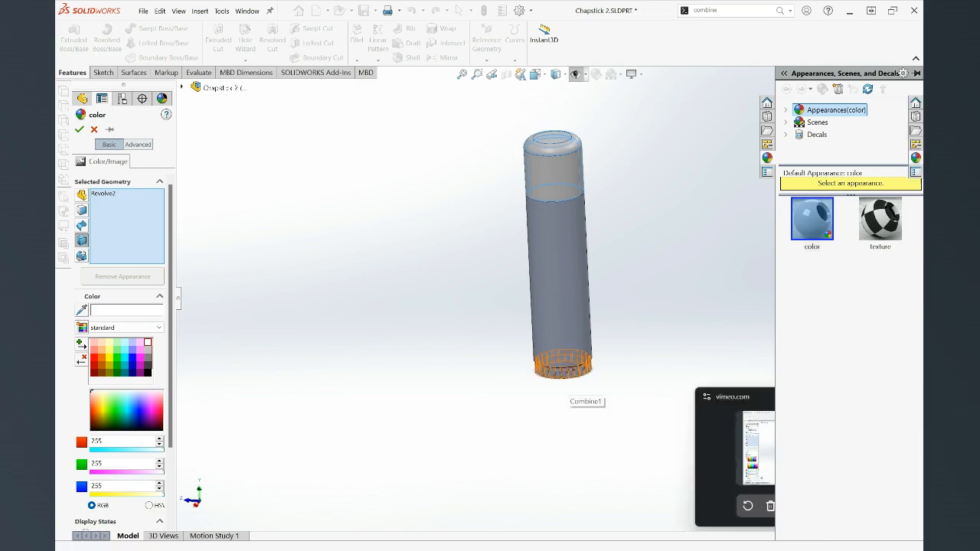
pyautogui.click(565, 367)
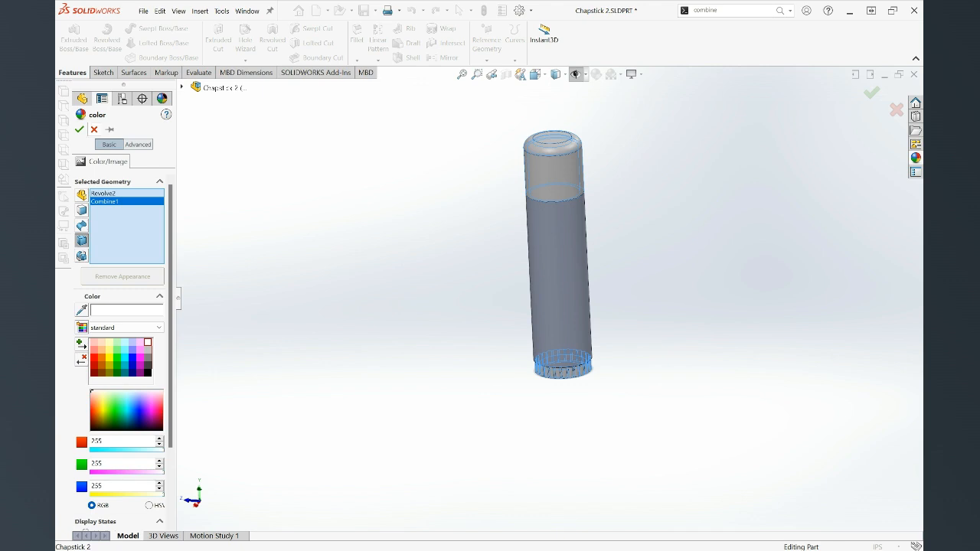
pyautogui.click(78, 129)
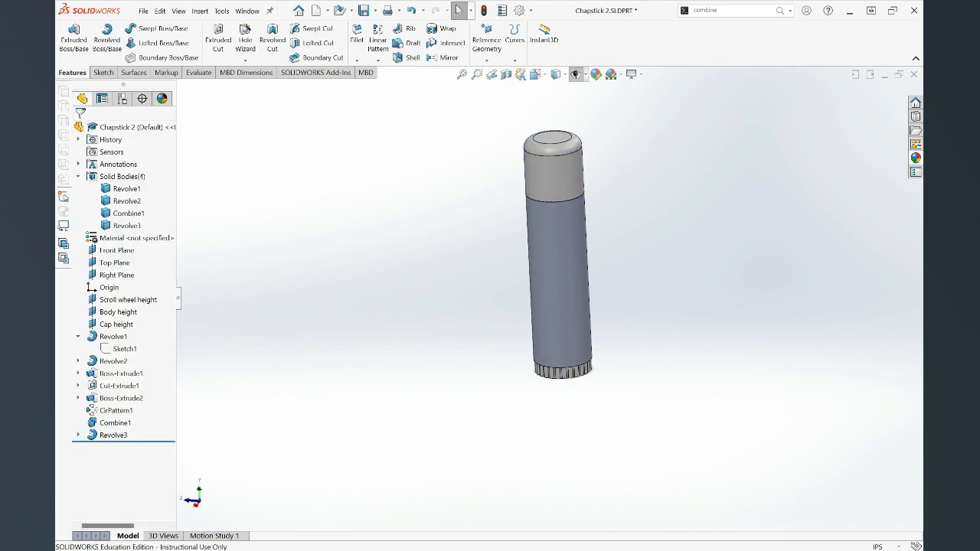
# - Colour the main chapstick body blue (RGB 0, 0, 255) and hide the cap body
pyautogui.click(561, 279)
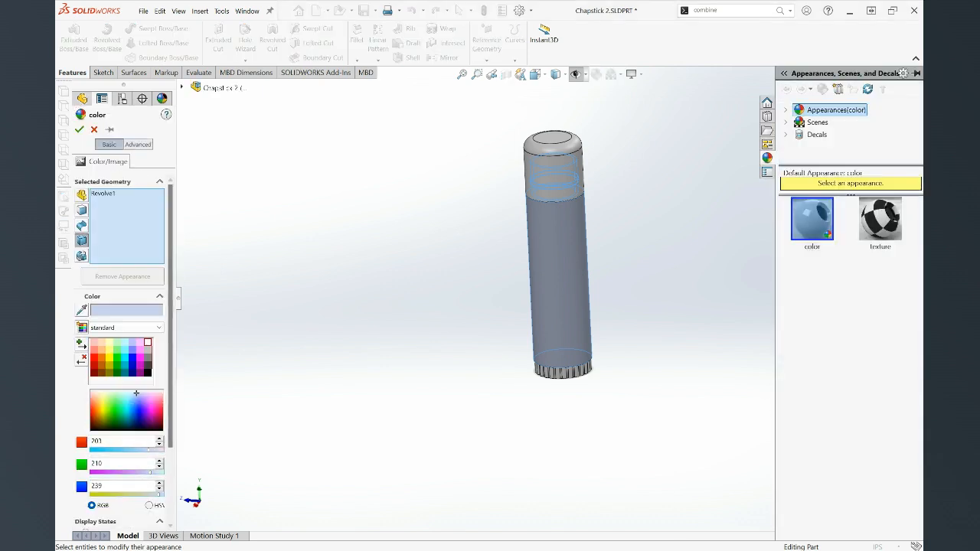
pyautogui.click(133, 358)
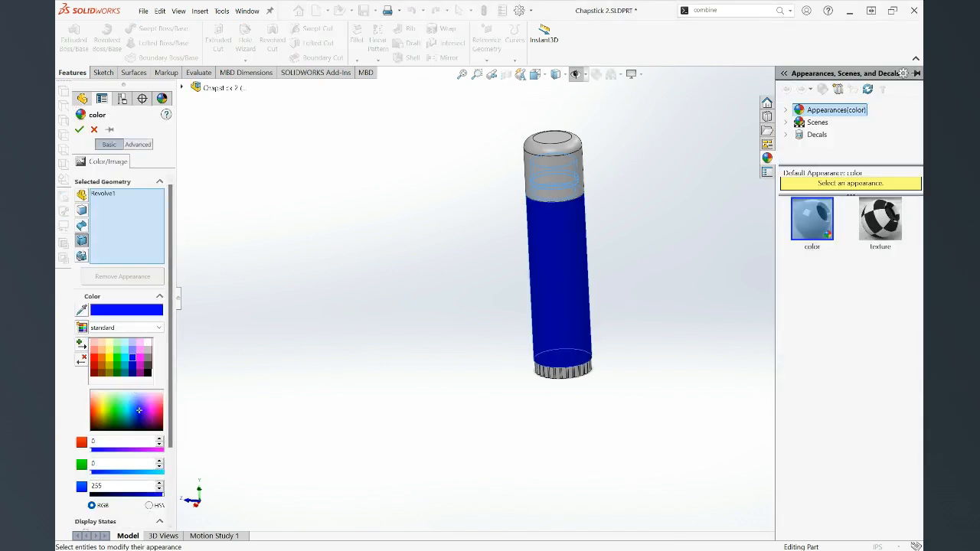
pyautogui.click(80, 130)
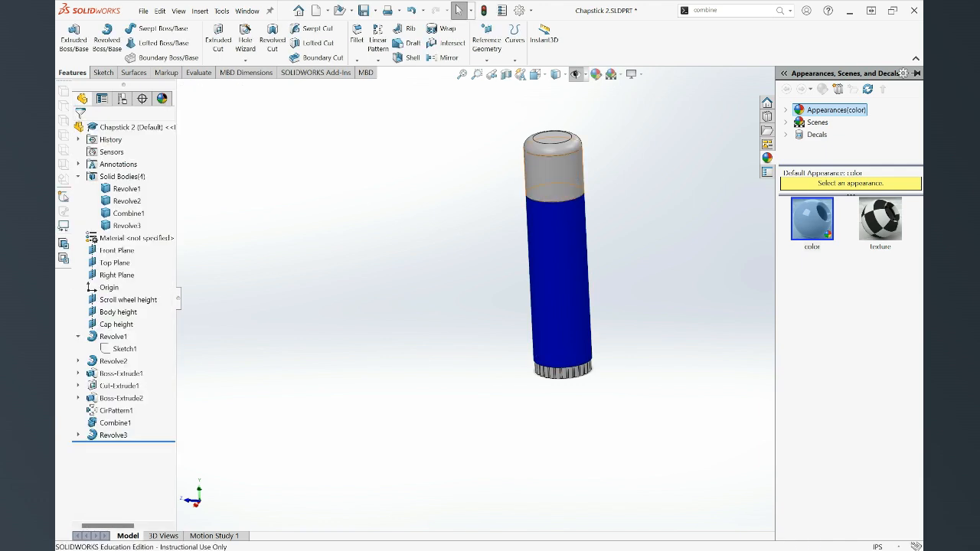
pyautogui.click(553, 163)
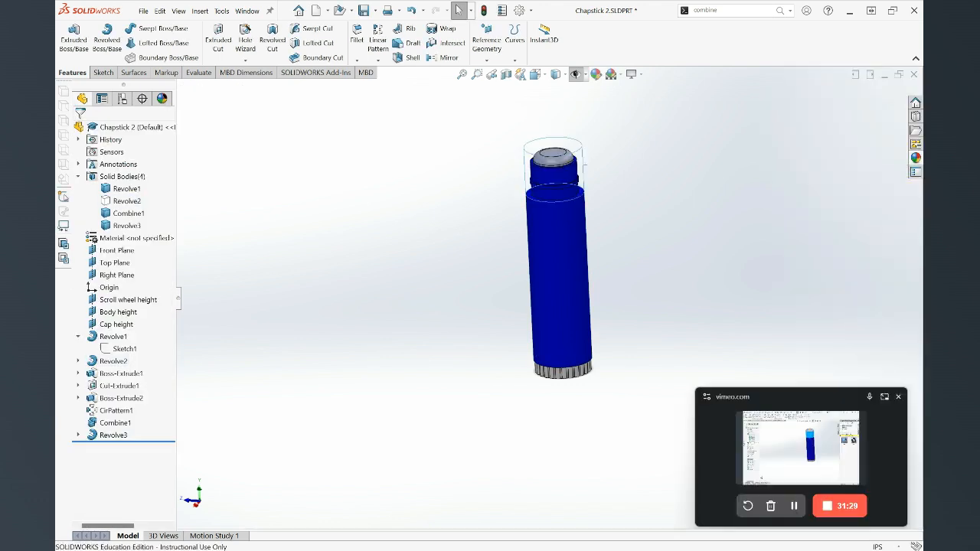
# - Colour the inner balm stick body light pink (RGB 255, 192, 192)
pyautogui.scroll(-5, 574, 153)
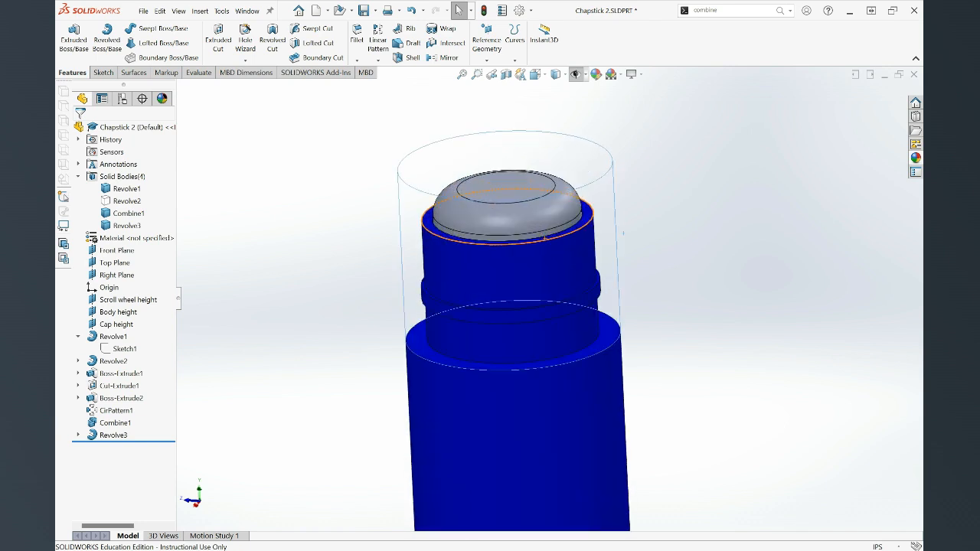
pyautogui.click(515, 189)
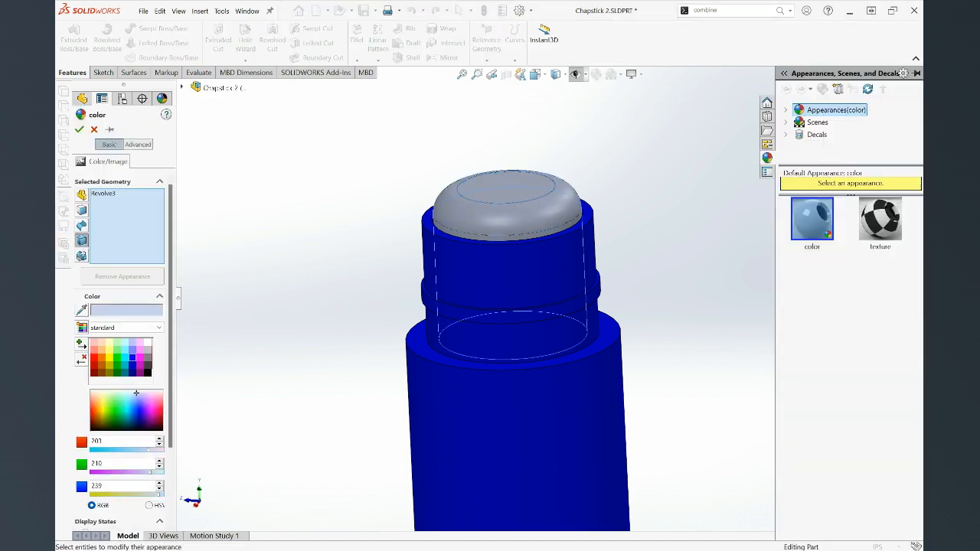
pyautogui.click(93, 343)
pyautogui.click(94, 358)
pyautogui.click(93, 350)
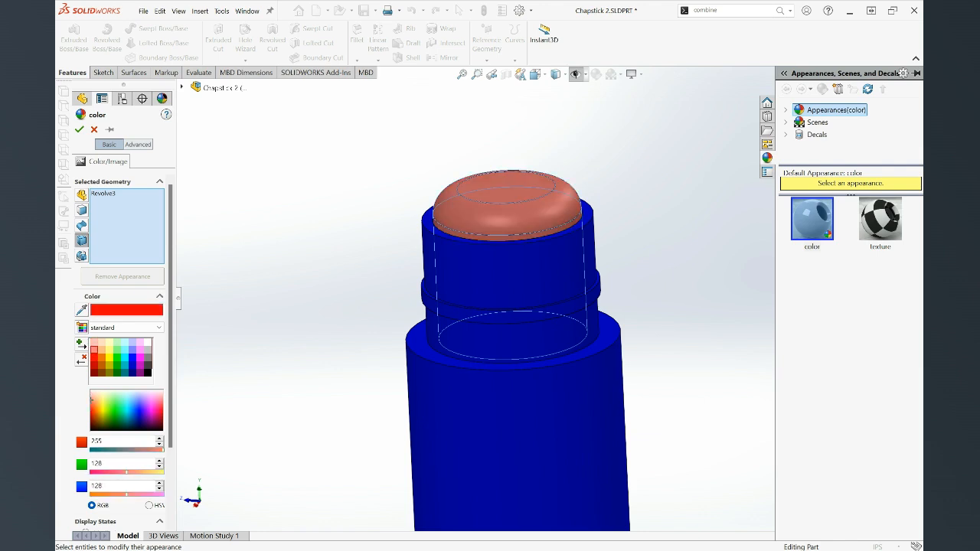
pyautogui.click(93, 342)
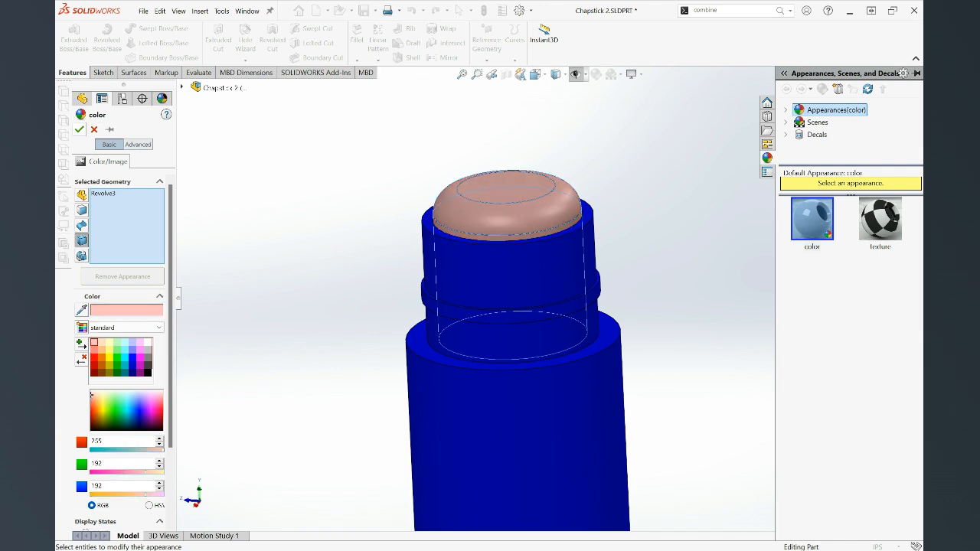
pyautogui.click(79, 129)
# - Show the hidden cap body again over the balm stick and view the whole closed chapstick
pyautogui.scroll(2, 553, 307)
pyautogui.scroll(5, 550, 311)
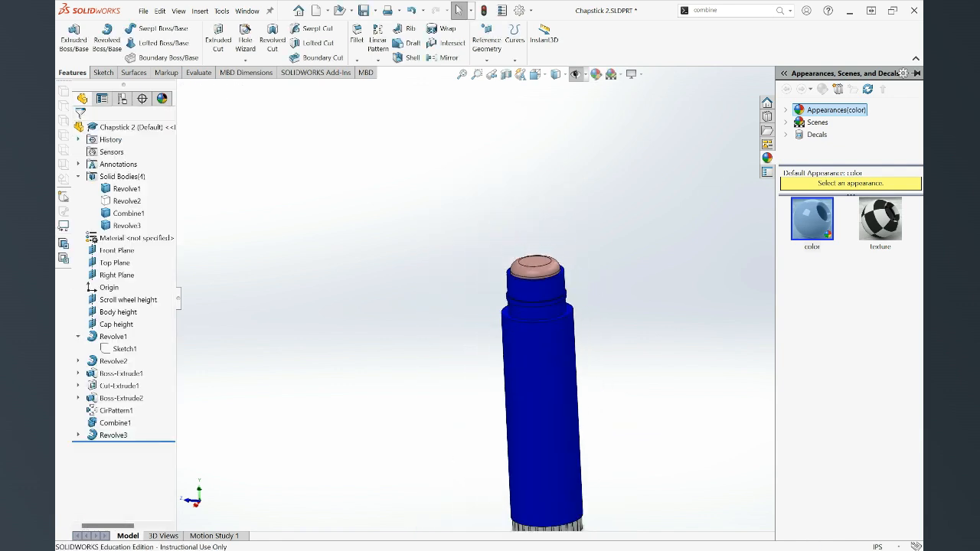
pyautogui.scroll(-3, 597, 375)
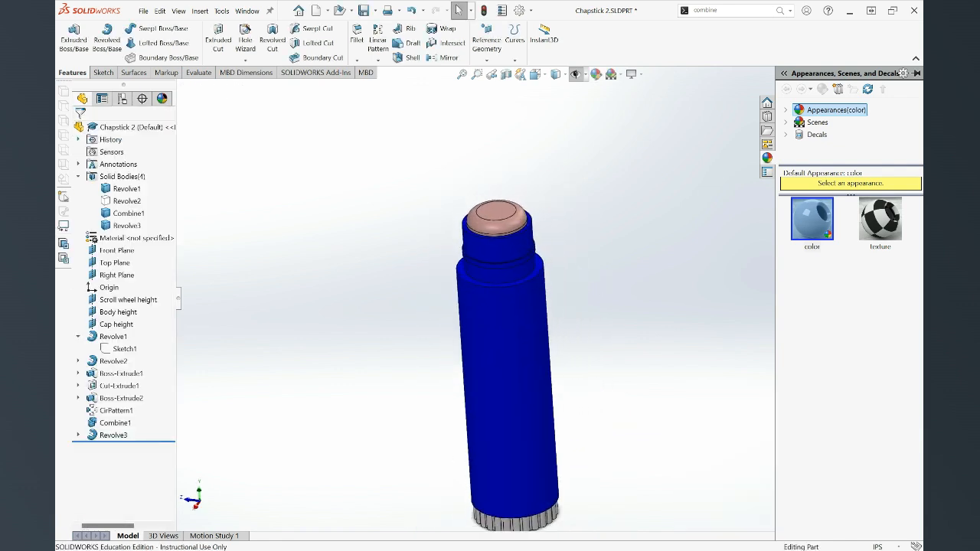
pyautogui.click(127, 201)
pyautogui.click(132, 188)
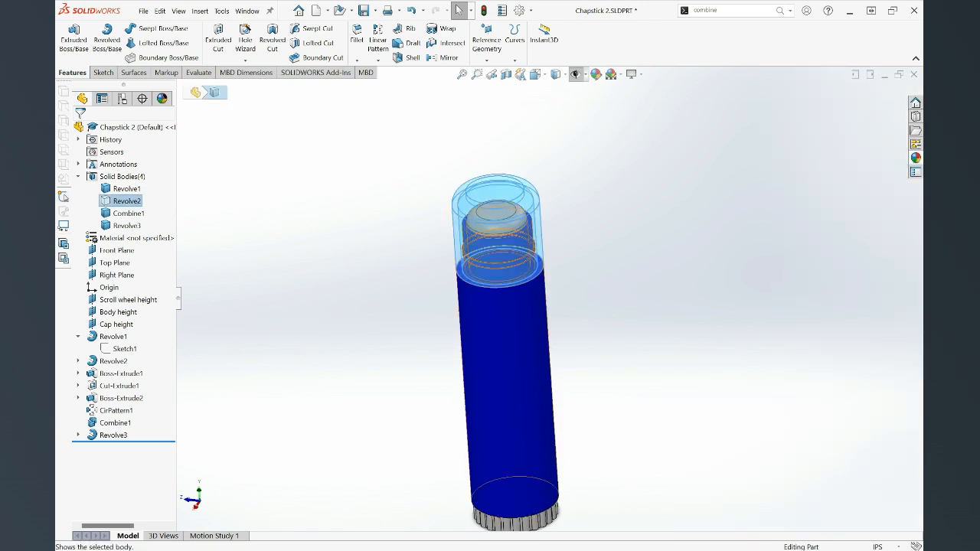
pyautogui.click(337, 245)
pyautogui.scroll(3, 550, 299)
pyautogui.moveTo(550, 326)
pyautogui.mouseDown(button='middle')
pyautogui.moveTo(557, 306)
pyautogui.moveTo(542, 325)
pyautogui.mouseUp(button='middle')
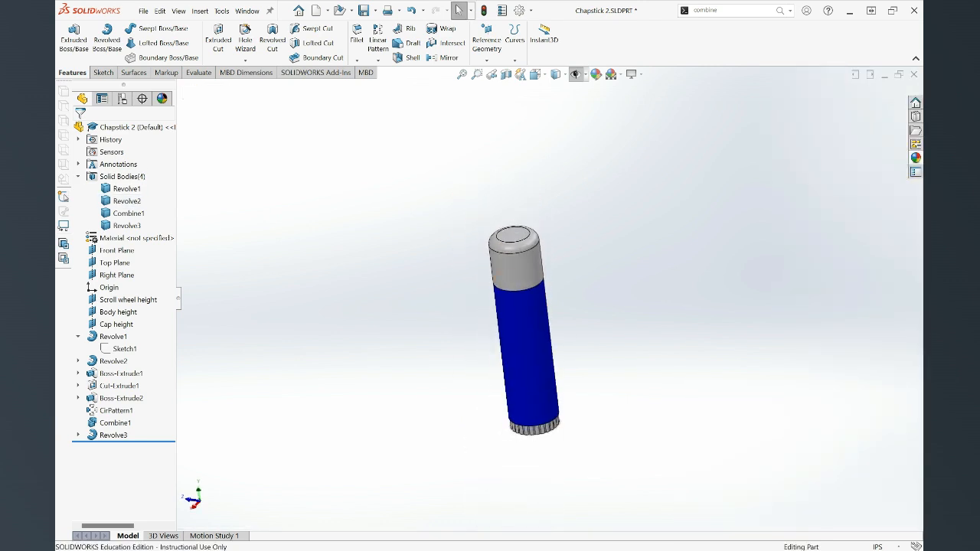